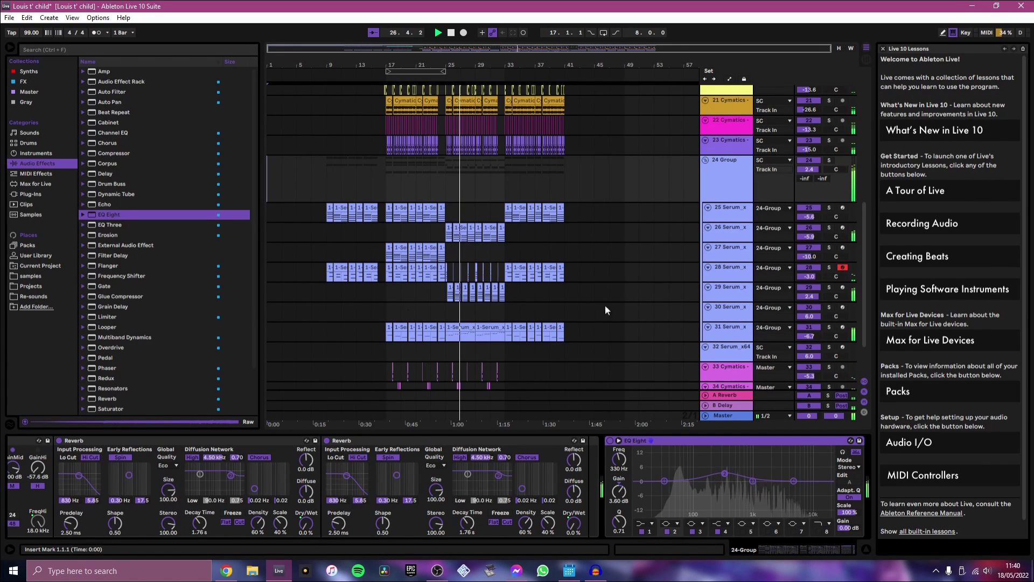
left_click_drag(809, 316, 815, 312)
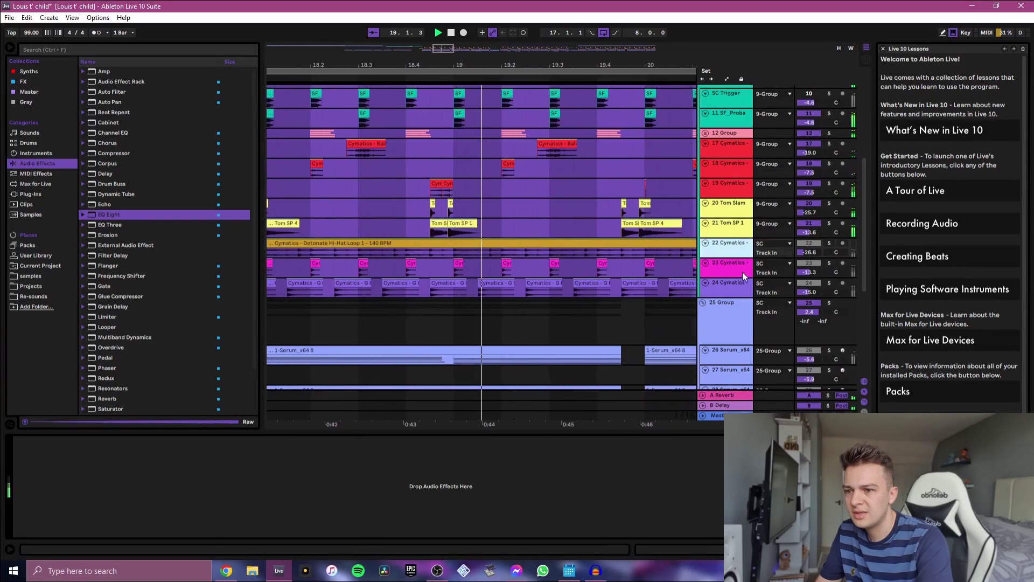
Step: Extend the selection to Cymatics tracks 22–24 and solo them
left_click(732, 245, "shift")
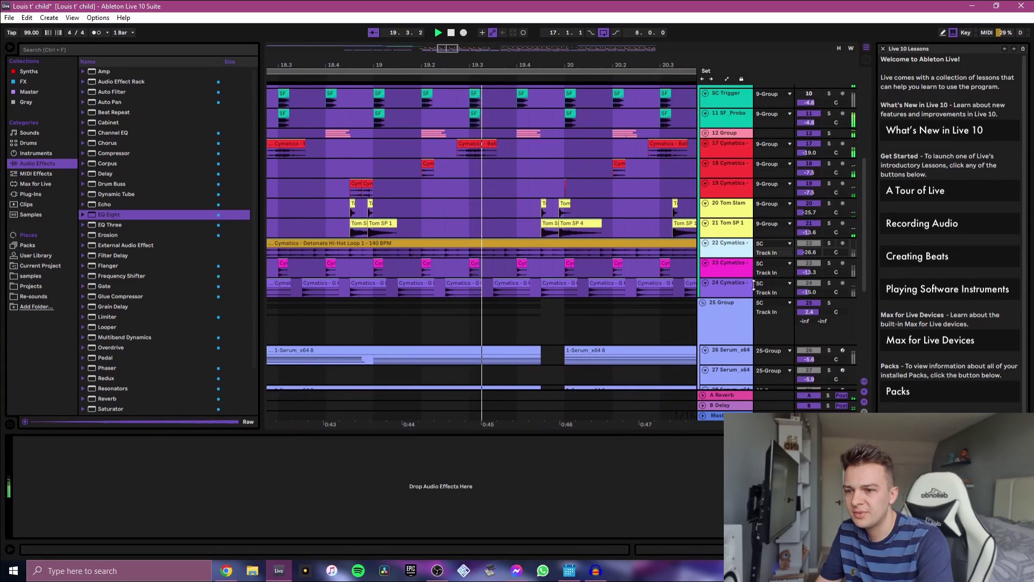
left_click(829, 244)
scroll(461, 255, "up", 3)
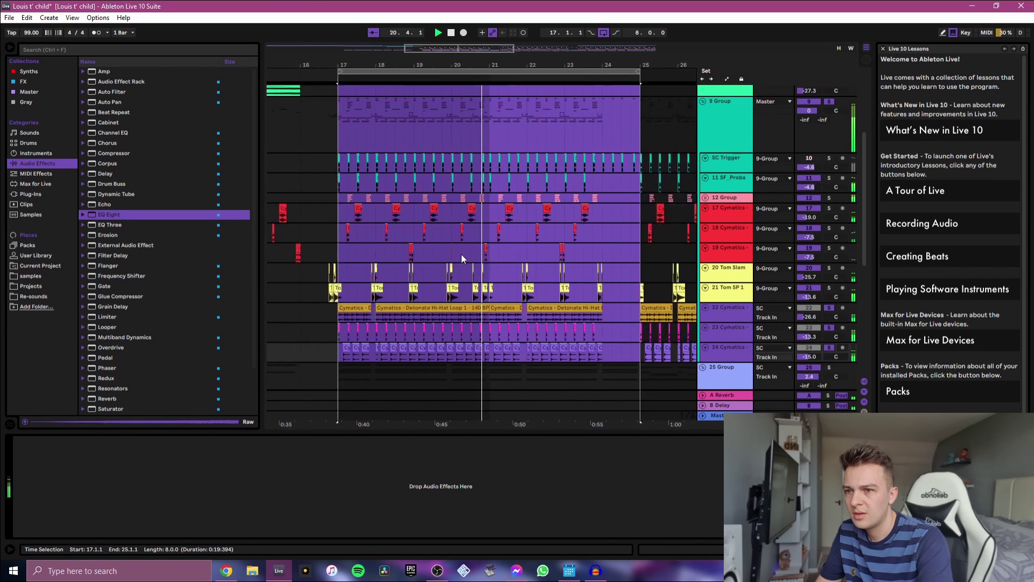
scroll(371, 278, "up", 1)
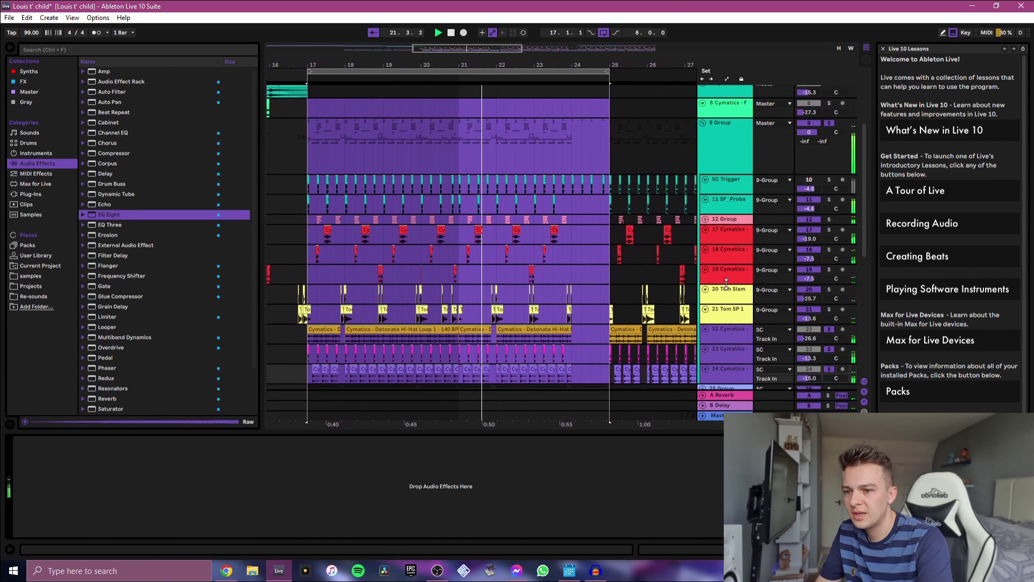
scroll(447, 293, "down", 2)
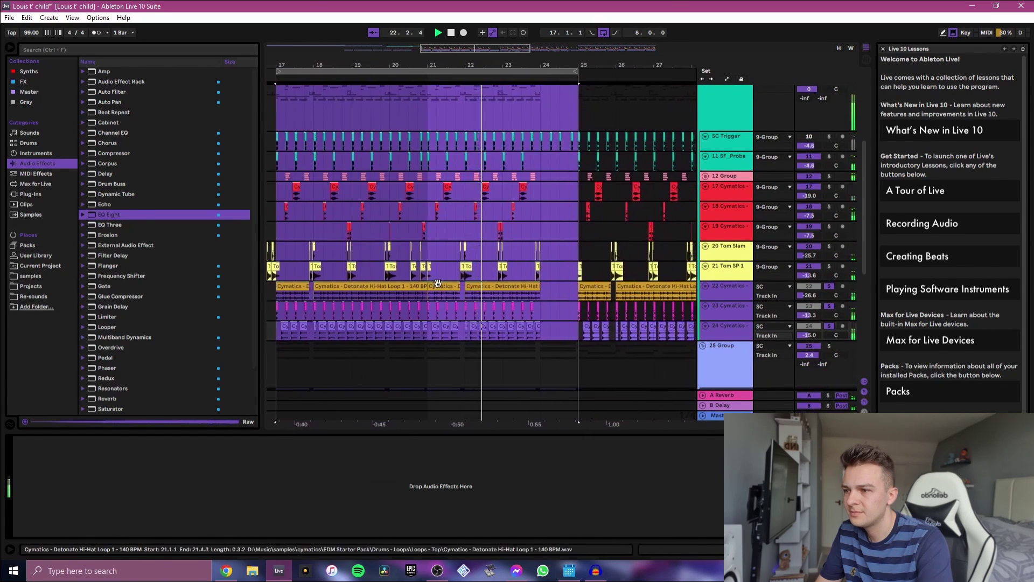
scroll(742, 182, "up", 2)
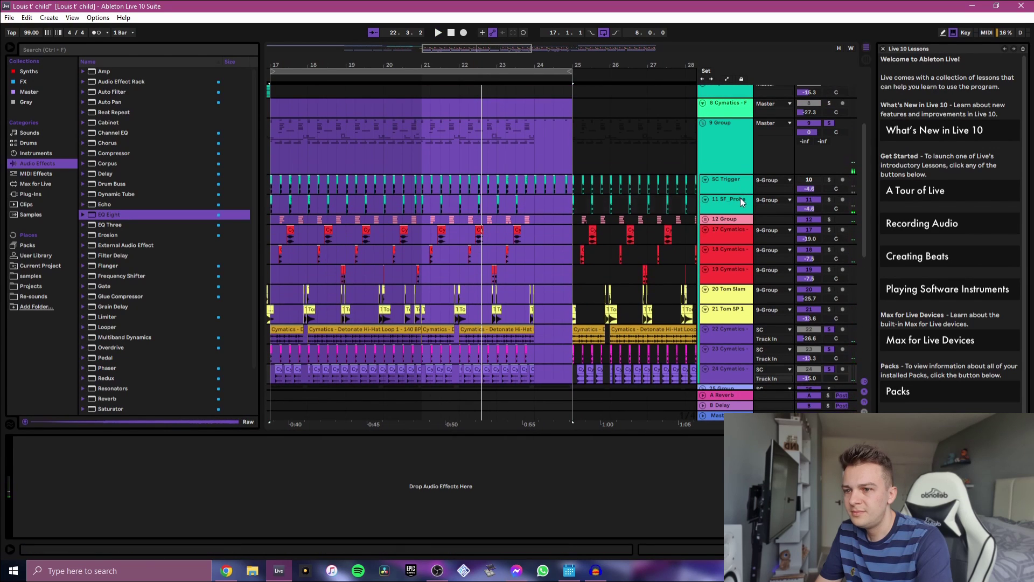
Step: Select bars 17–19 on the 11 SF_Proba kick track and play them
left_click(740, 198)
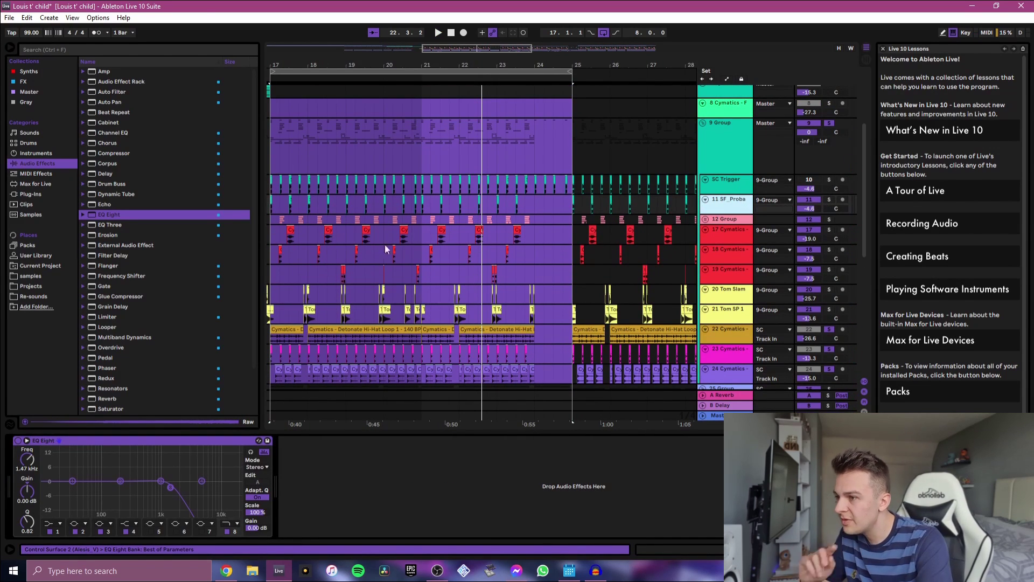
scroll(380, 205, "left", 5)
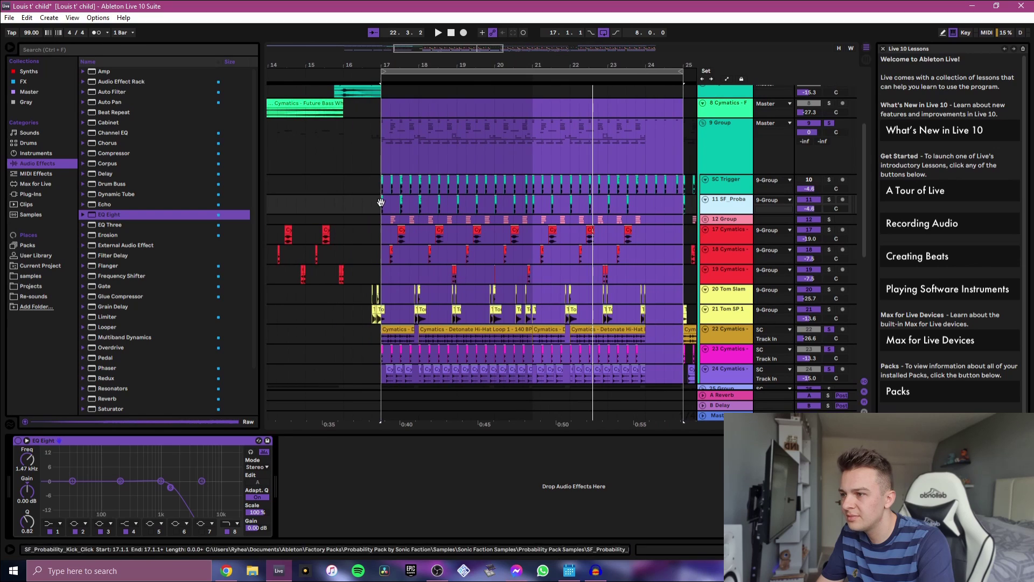
left_click_drag(380, 206, 531, 208)
key("space")
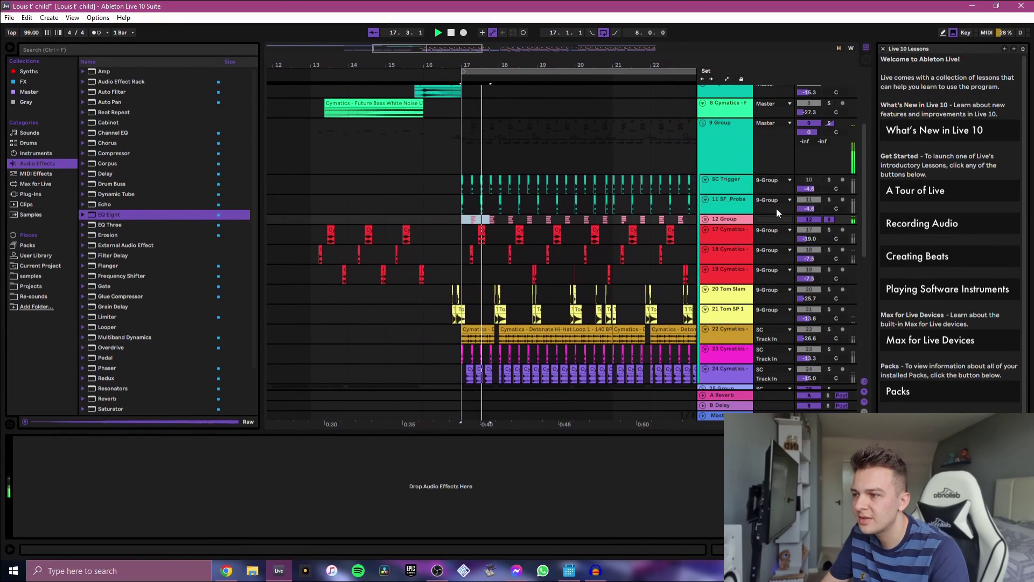
Step: Unfold the 12 Group snare group and raise its volume to 1.3 dB
left_click(705, 220)
key("z")
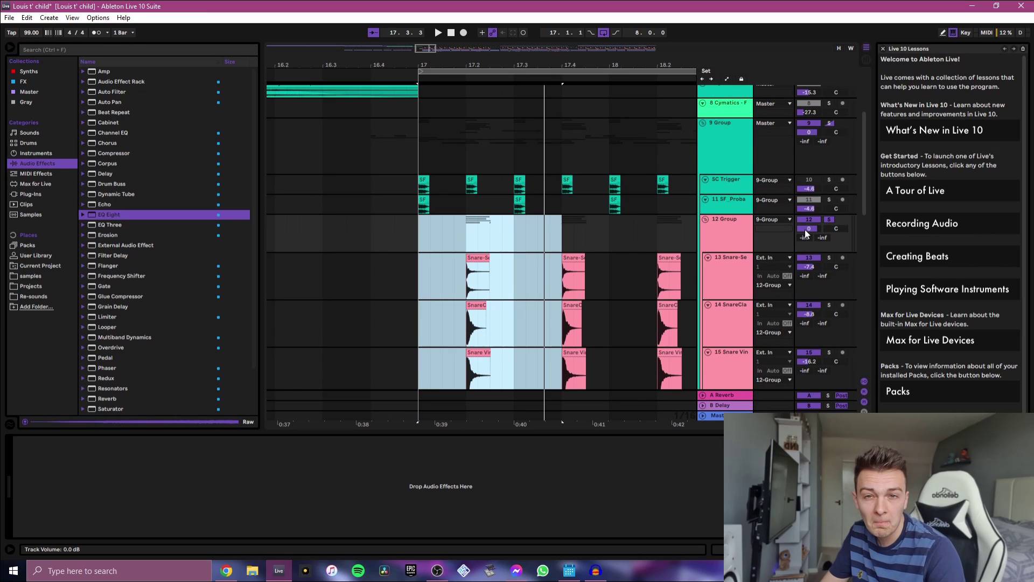
left_click_drag(804, 229, 804, 221)
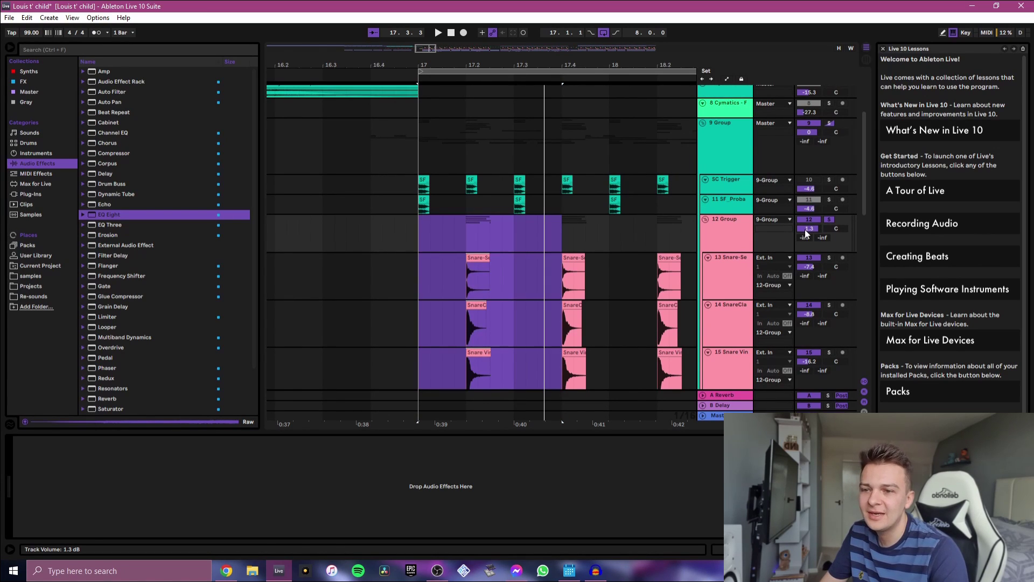
scroll(479, 270, "down", 4)
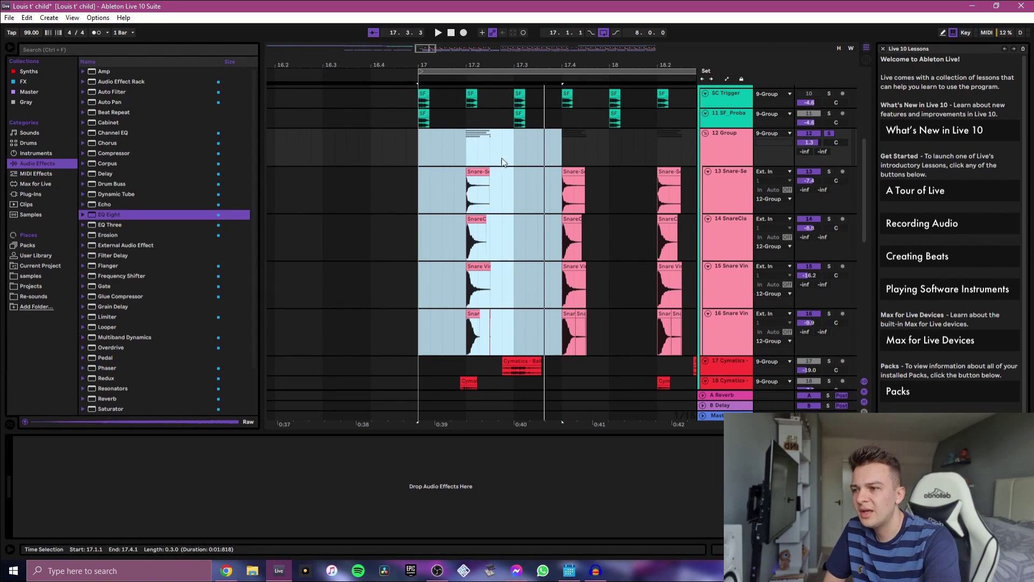
Step: Play the snares, soloing layers 13, 14, 15 and 16 one at a time, then unsolo
left_click(512, 320)
left_click(829, 171)
left_click(479, 194)
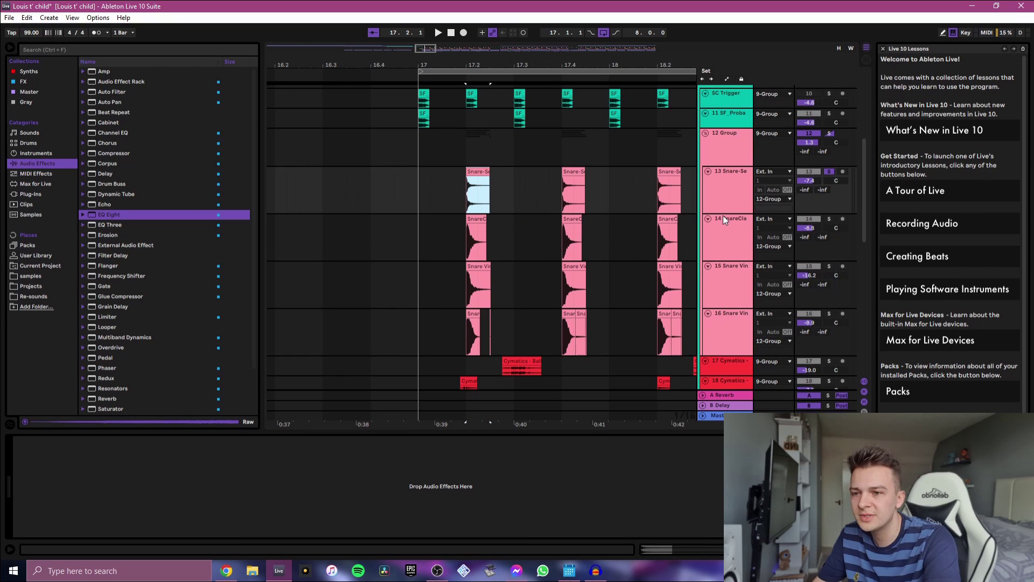
key("space")
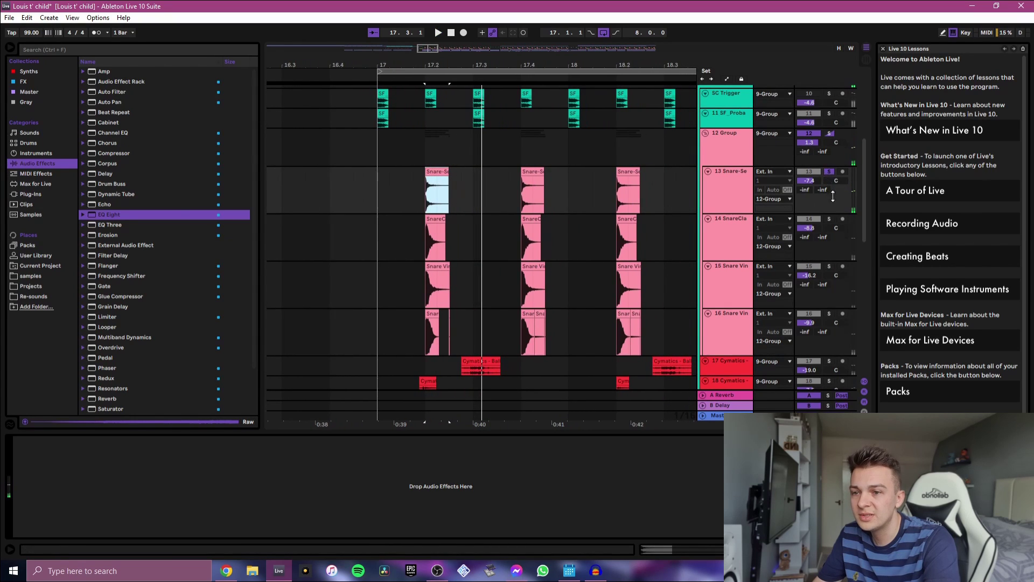
left_click(829, 219)
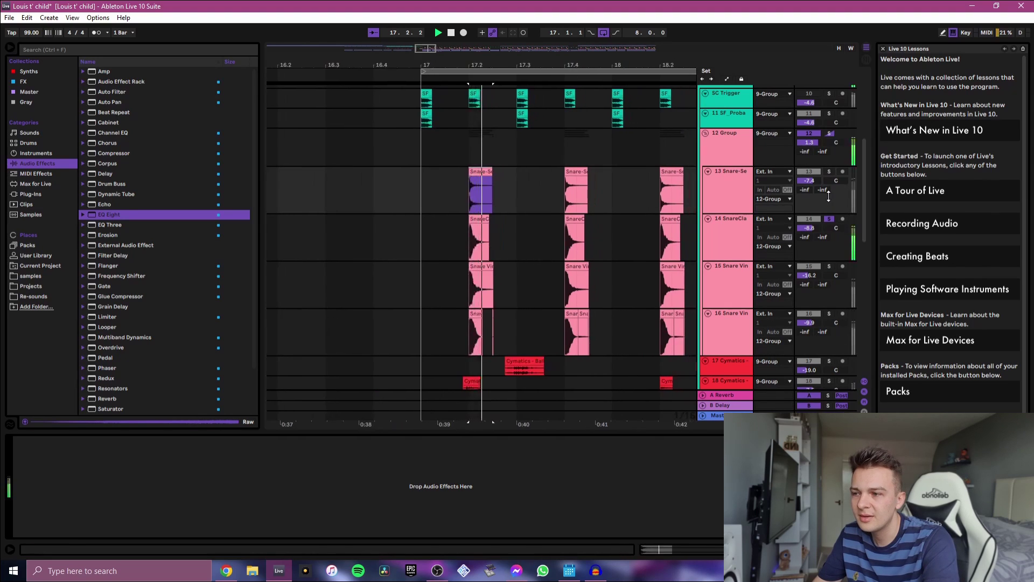
left_click(829, 266)
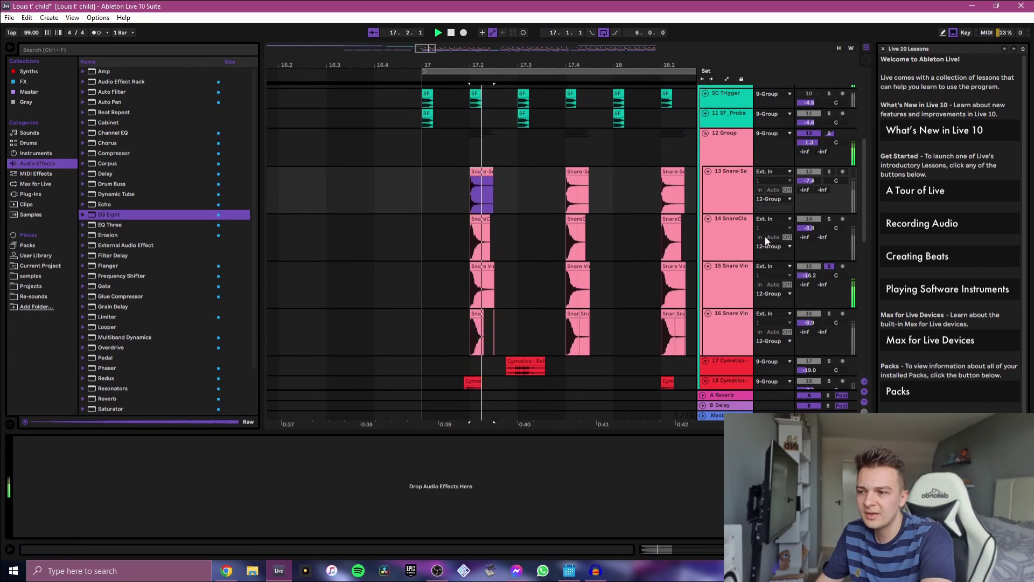
left_click(830, 314)
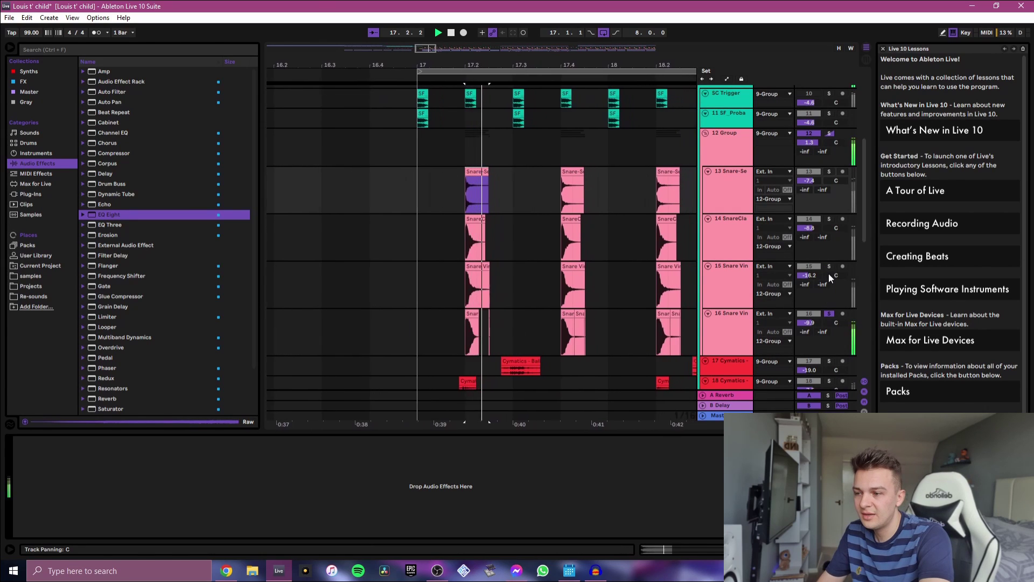
left_click(830, 314)
Step: Play all snare layers from bar 17, then fold the snare group
left_click(426, 153)
left_click(366, 151)
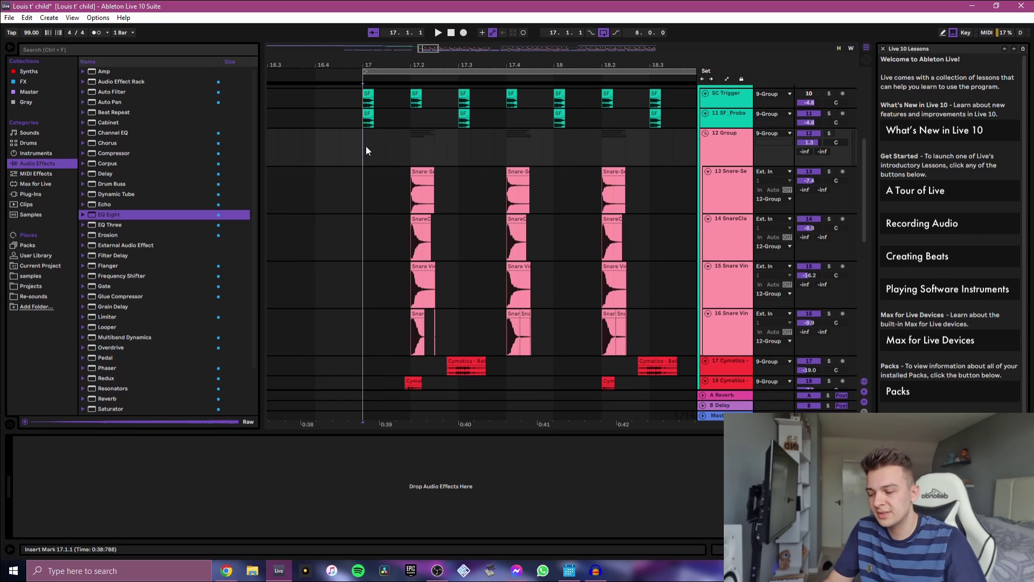
key("space")
left_click(706, 133)
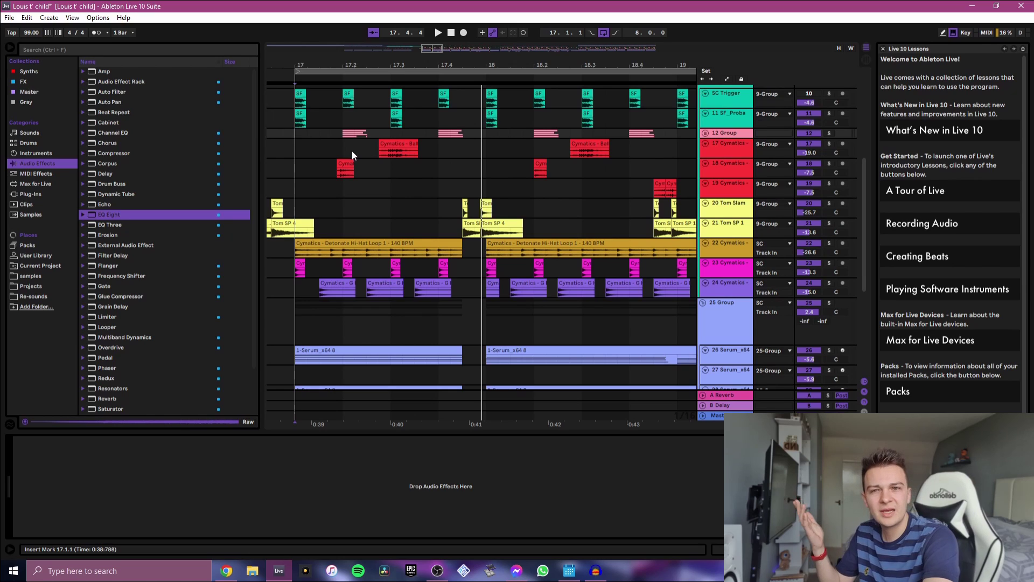
Step: Select and solo Cymatics tracks 17–19, keeping the snare group folded
left_click(731, 148)
left_click(728, 191, "shift")
left_click(828, 143)
scroll(377, 155, "down", 2)
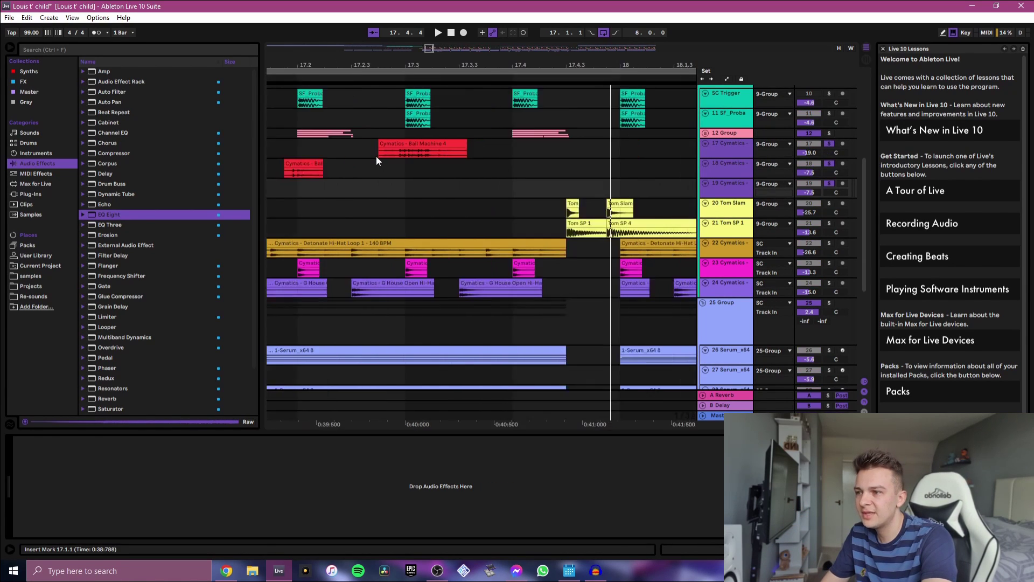
scroll(374, 157, "down", 2)
scroll(367, 163, "up", 4)
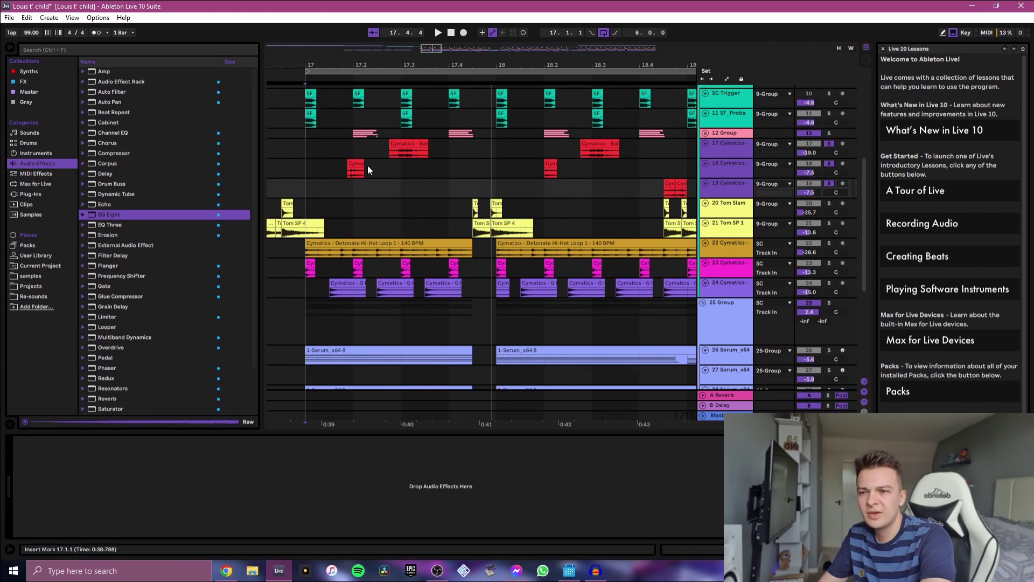
scroll(366, 163, "right", 1)
key("alt+u")
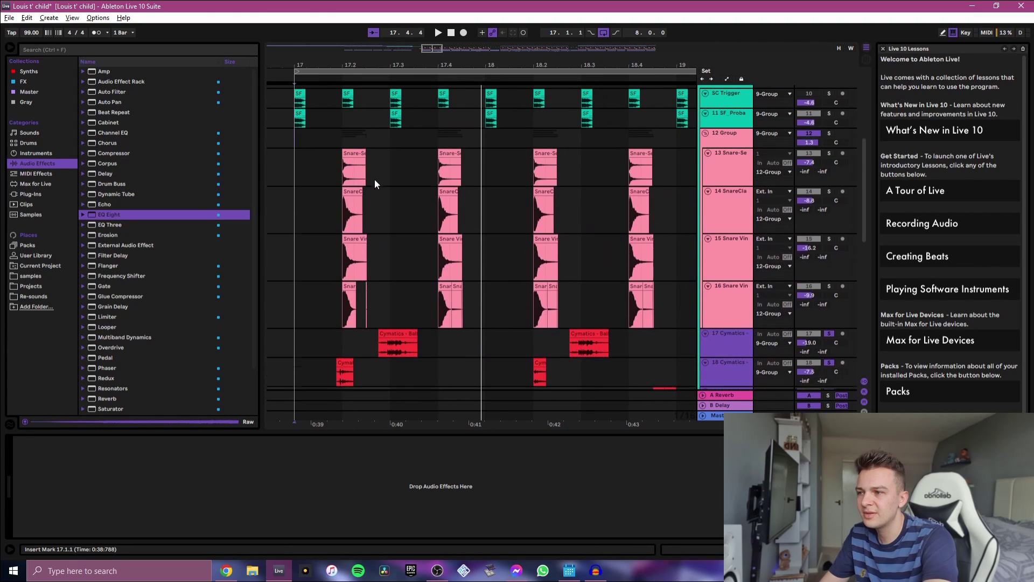
left_click(706, 133)
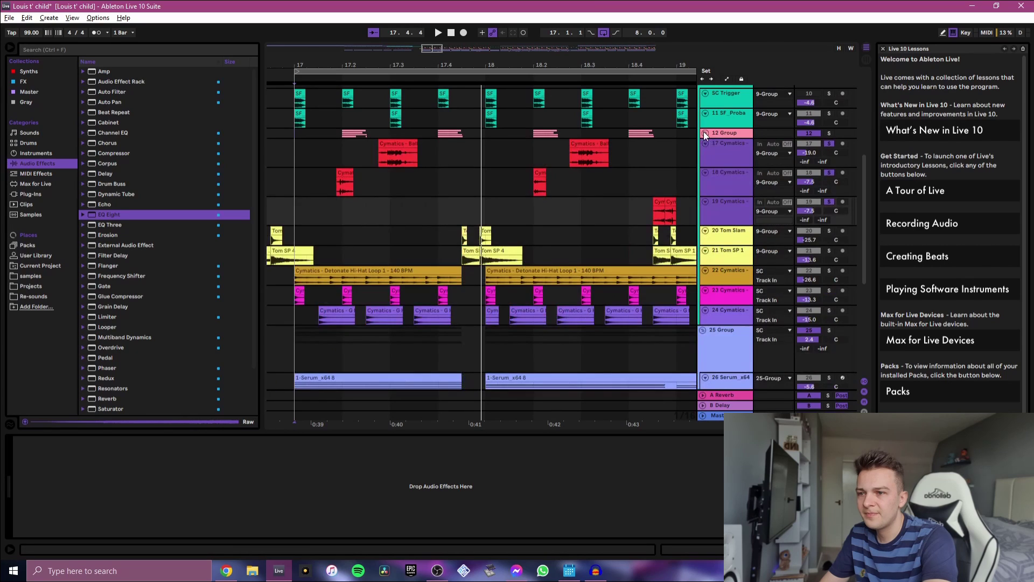
Step: Zoom to the Ball Machine 4 clip and play the soloed tracks from bar 17
left_click(330, 159)
left_click(395, 141)
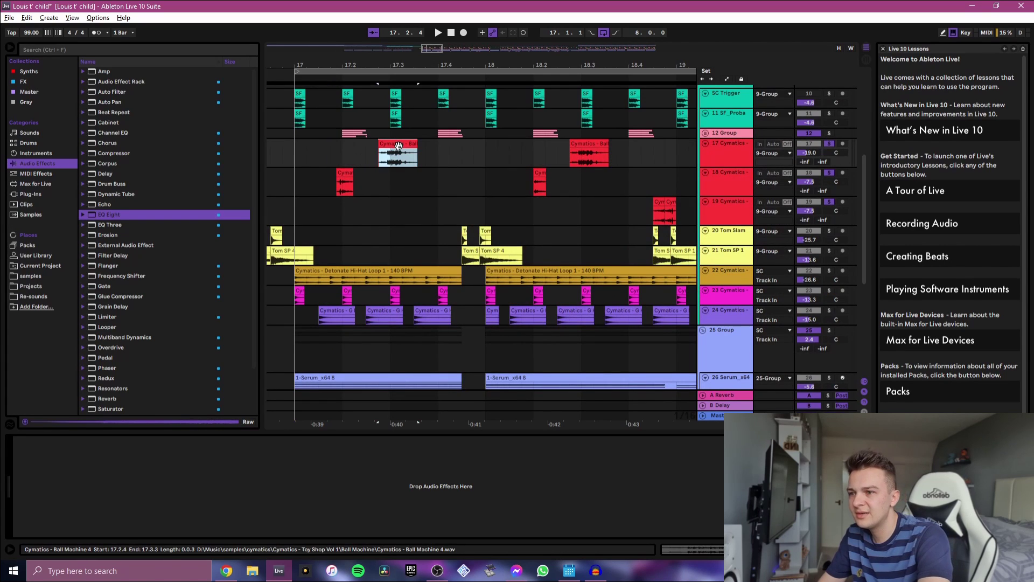
key("z")
key("x")
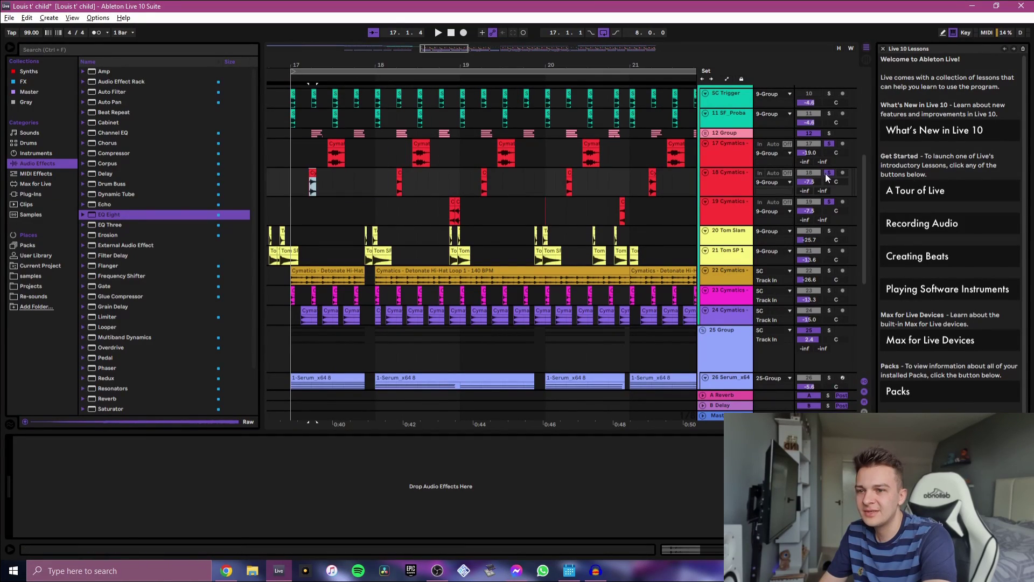
left_click(294, 150)
key("space")
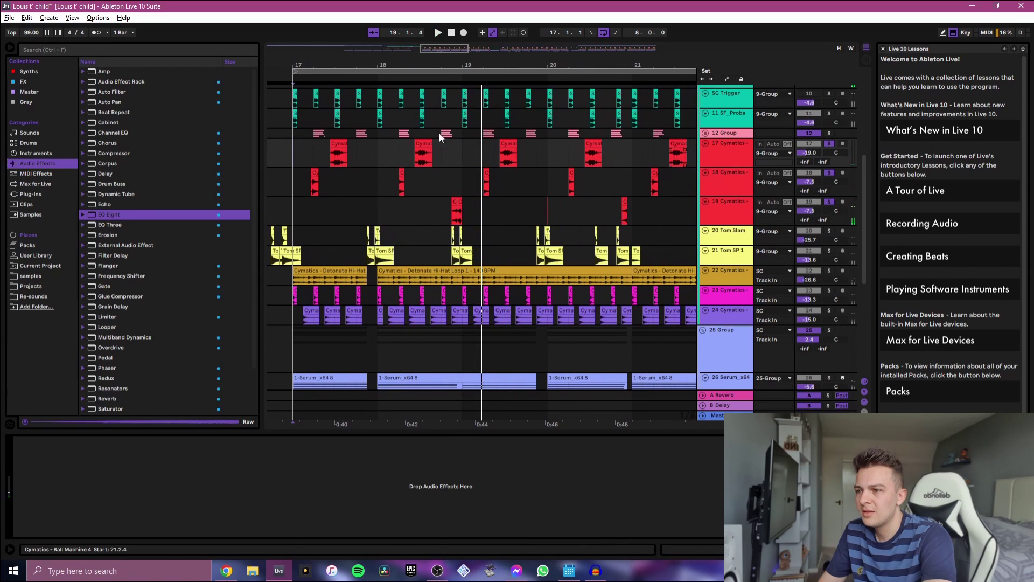
Step: Restart playback from 18.4.4 on track 19, zoomed in around that point
left_click(459, 203)
key("space")
key("plus")
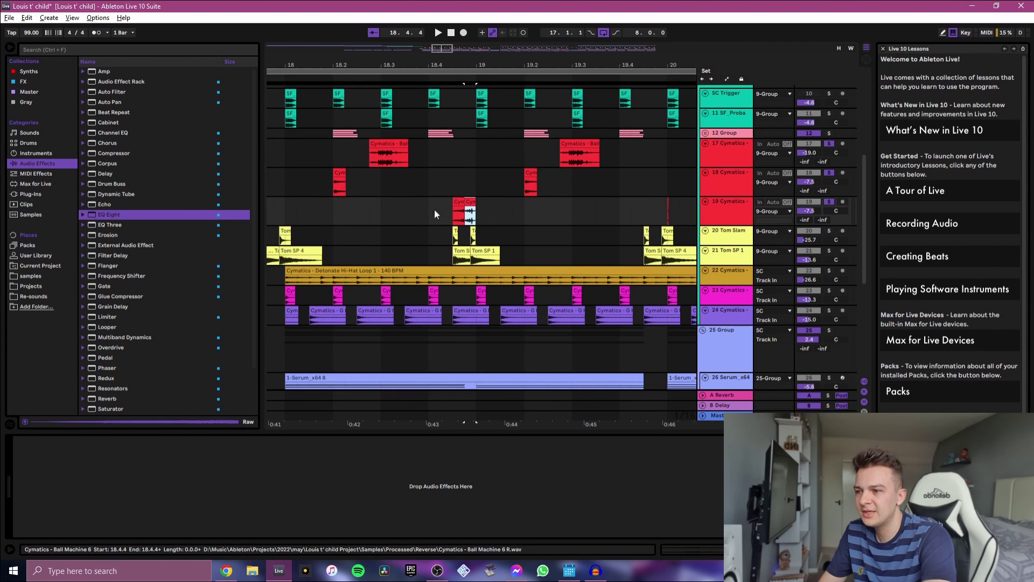
scroll(806, 140, "down", 3)
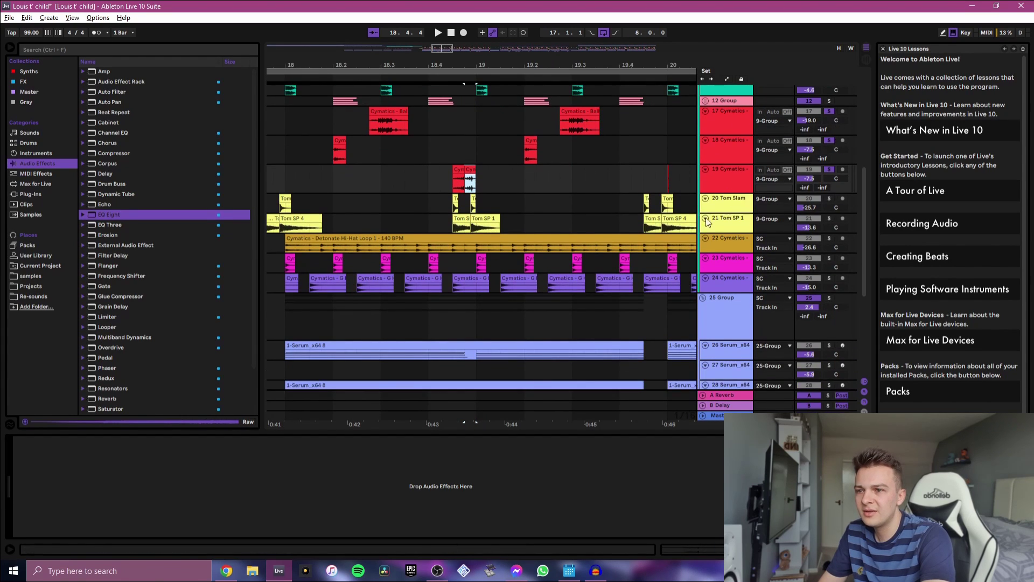
scroll(709, 206, "up", 5)
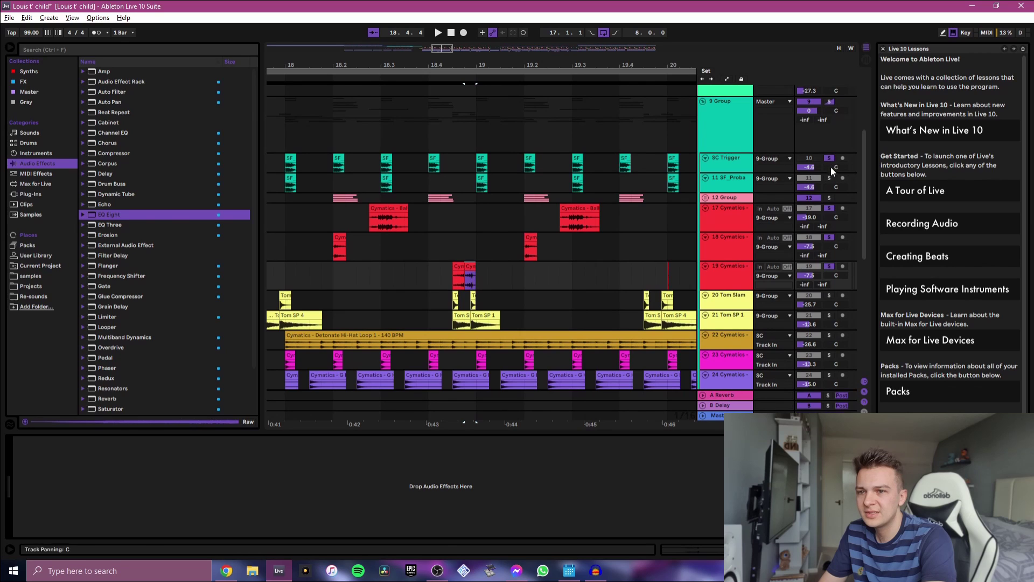
key("space")
key("minus")
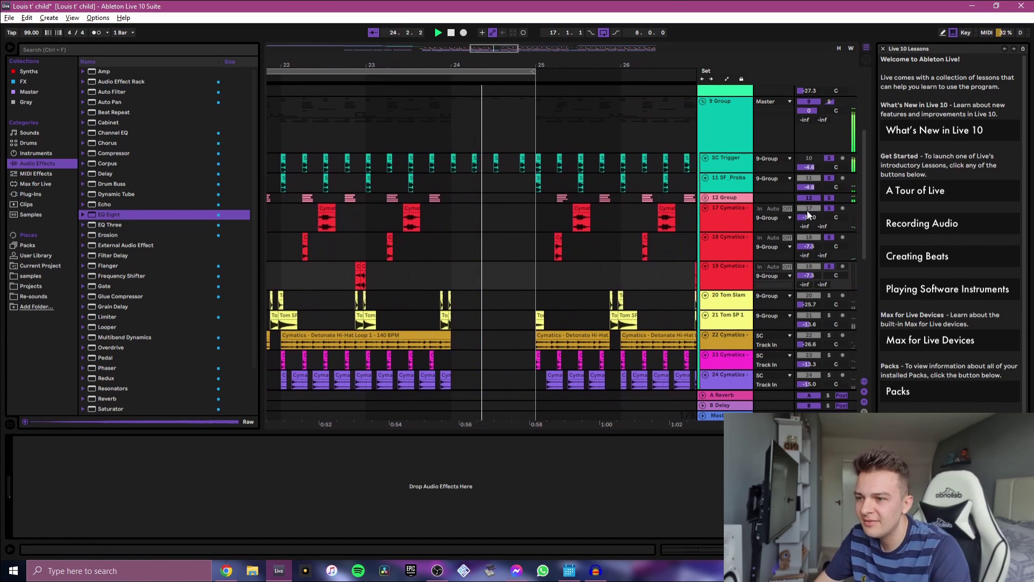
Step: Solo 20 Tom Slam and 21 Tom SP 1 and play from bar 17
mouse_move(438, 422)
left_mouse_down()
mouse_move(323, 421)
mouse_move(418, 292)
left_mouse_up()
left_click(321, 229)
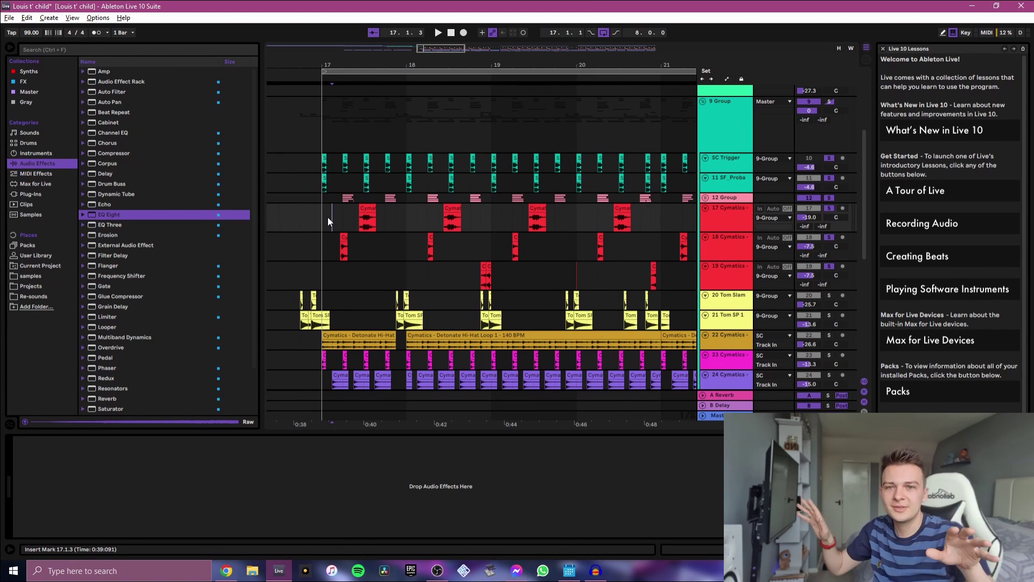
scroll(808, 247, "down", 2)
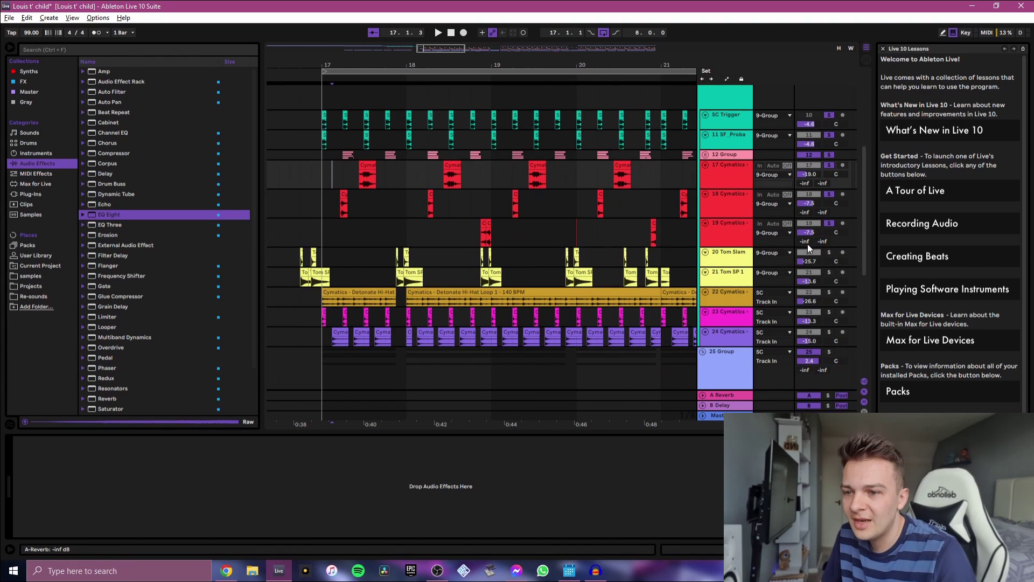
left_click(829, 253)
left_click(830, 273, "ctrl")
left_click(387, 237)
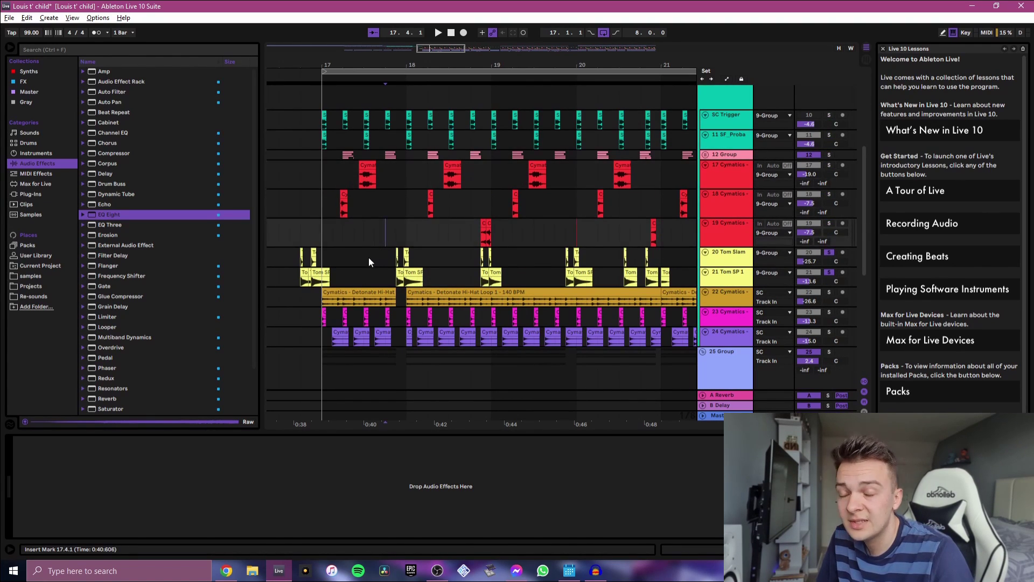
left_click(322, 242)
key("space")
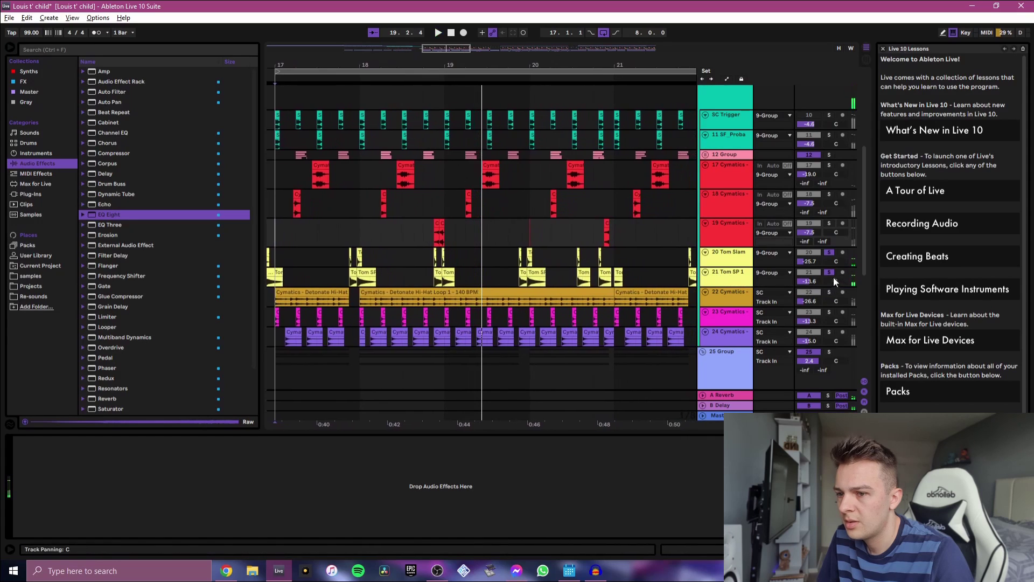
Step: Audition Tom Slam and Tom SP 1 separately from 18.4.1, then soloed together
left_click(828, 252)
key("space")
left_click(424, 254)
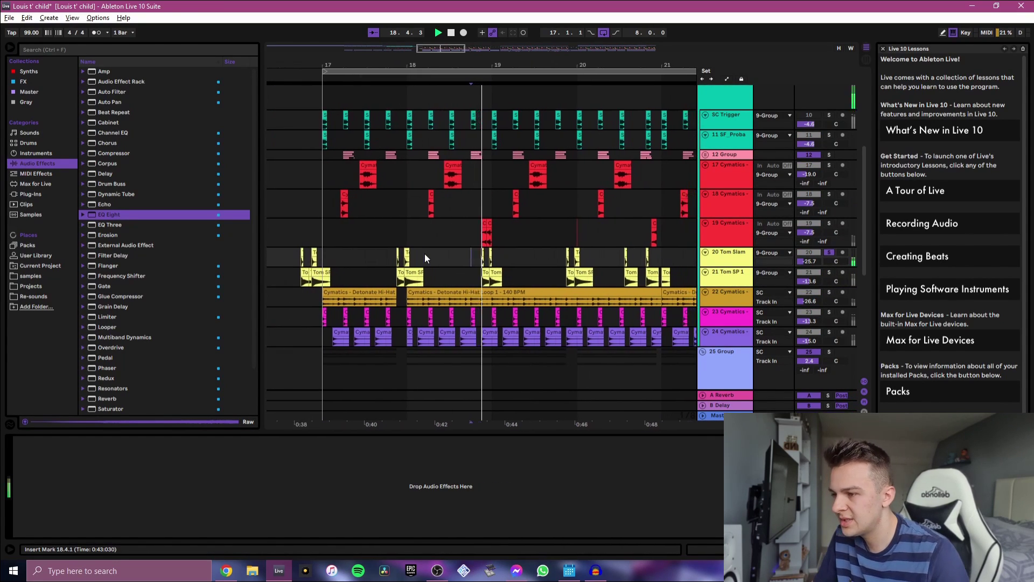
left_click(830, 252)
left_click(830, 272)
left_click(829, 252, "ctrl")
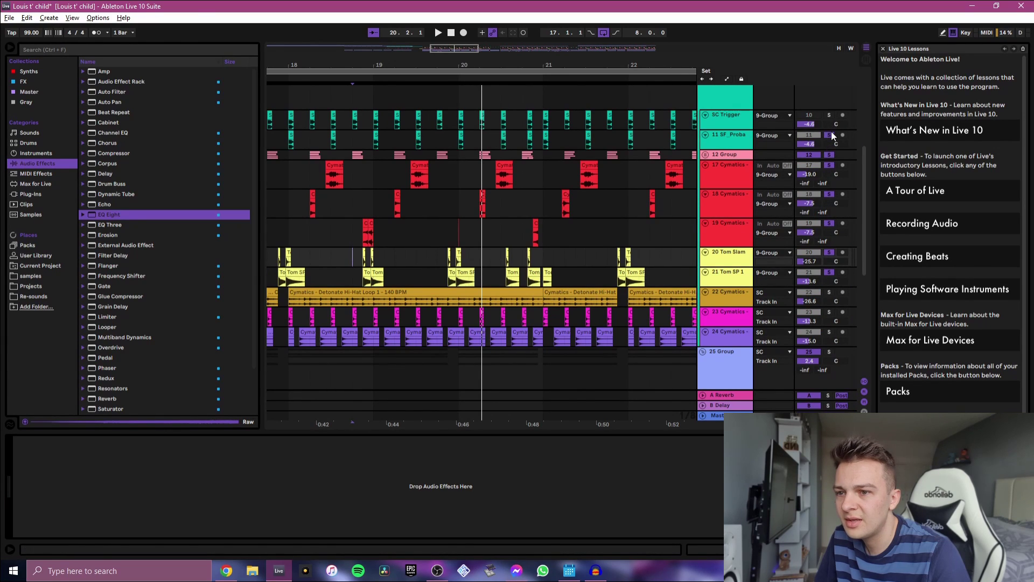
scroll(457, 180, "down", 5)
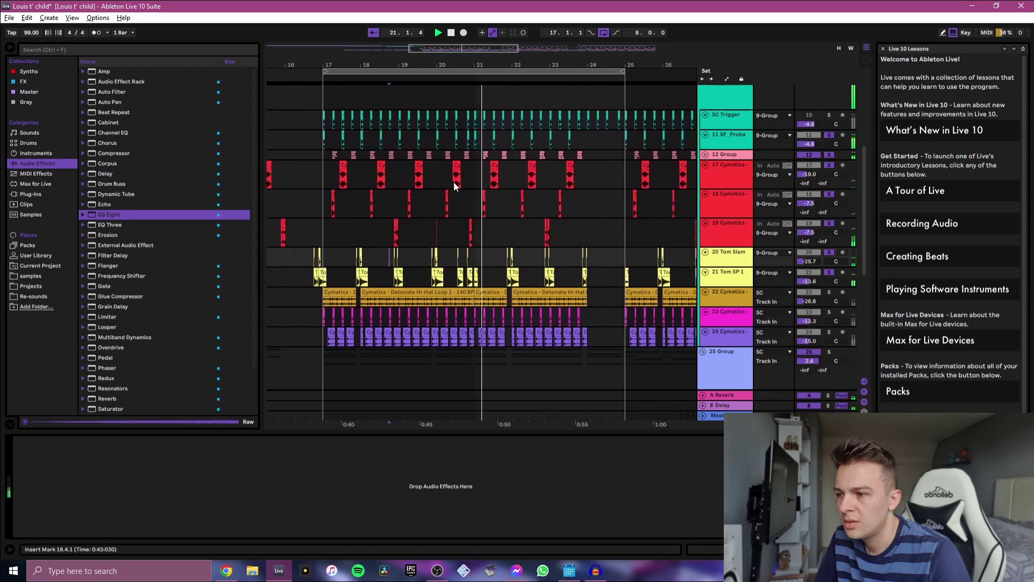
key("space")
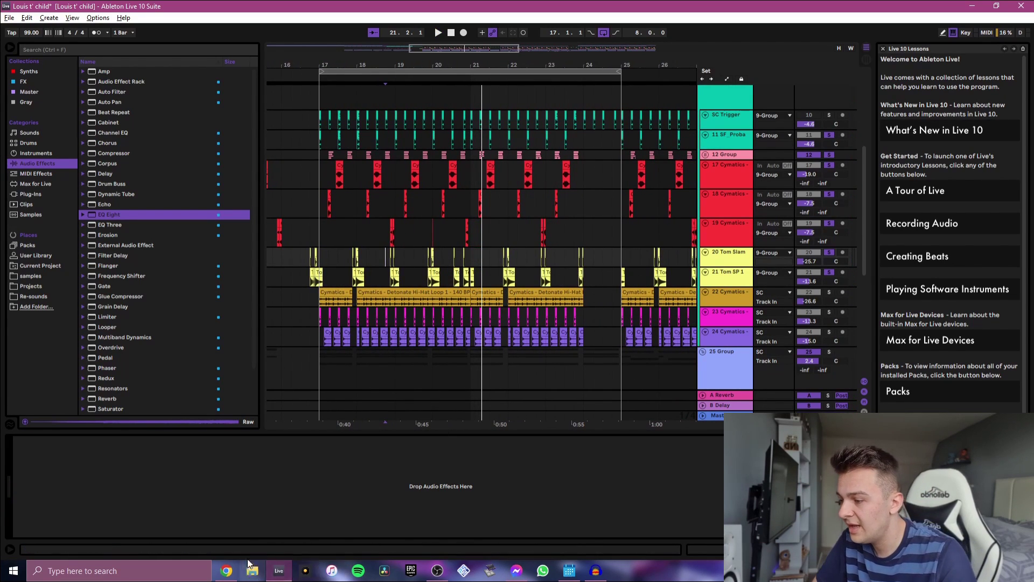
Step: Play the 'It's Strange feat. K.Flay' video in Chrome, pause at 1:45, and minimise Chrome
left_click(226, 571)
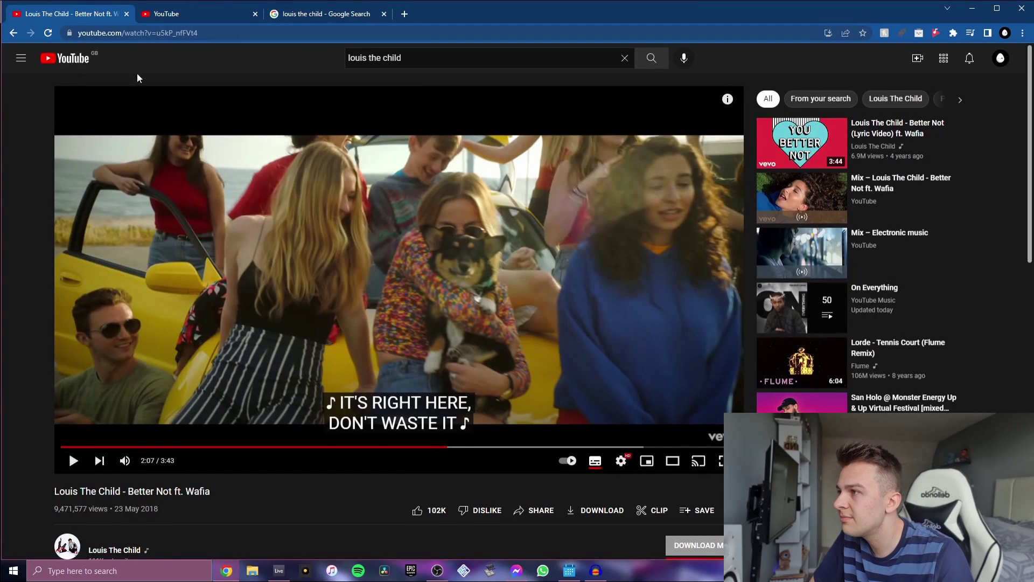
left_click(237, 14)
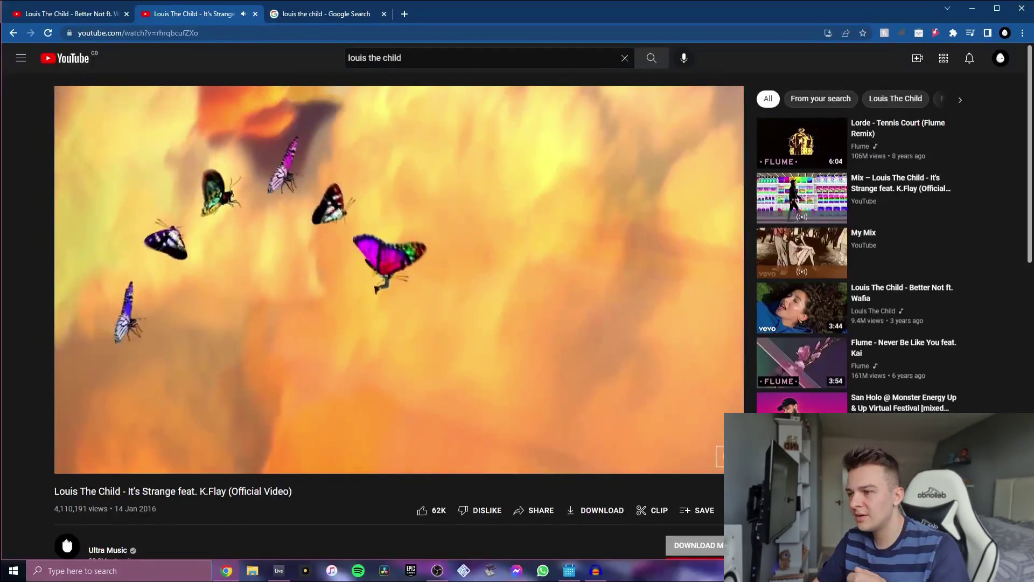
left_click(354, 301)
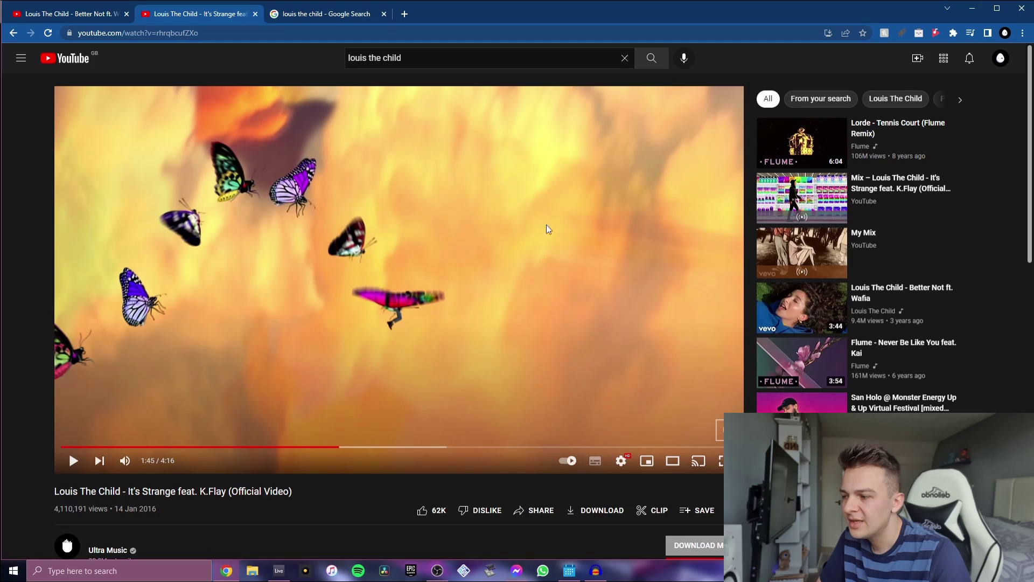
left_click(976, 8)
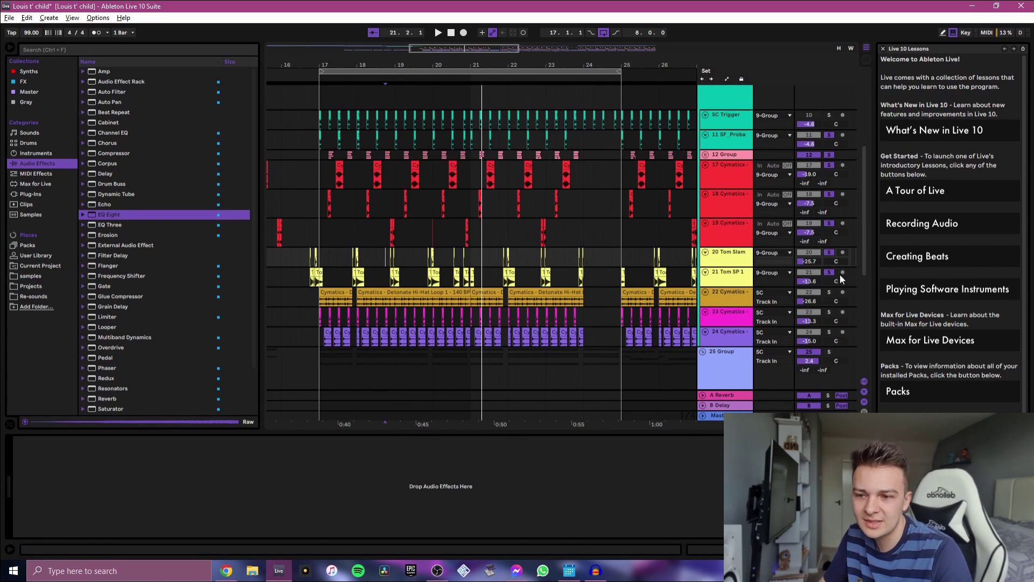
Step: Solo hi-hat tracks 22, 23 and 24 and set the playback start to bar 17
left_click(828, 293)
left_click(830, 313, "ctrl")
left_click(829, 332, "ctrl")
scroll(282, 295, "down", 3, "ctrl")
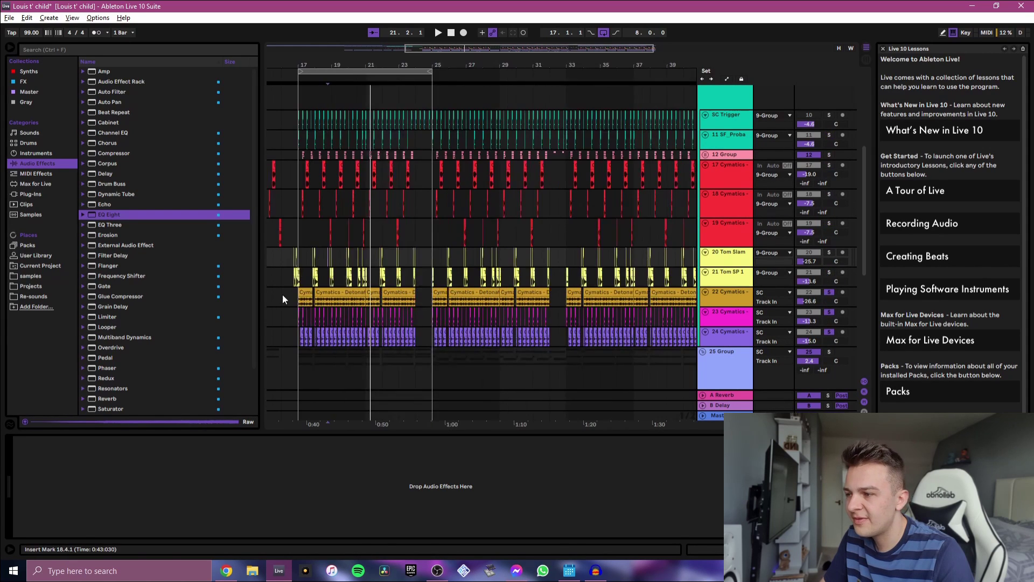
left_click(299, 230)
scroll(311, 328, "up", 5, "ctrl")
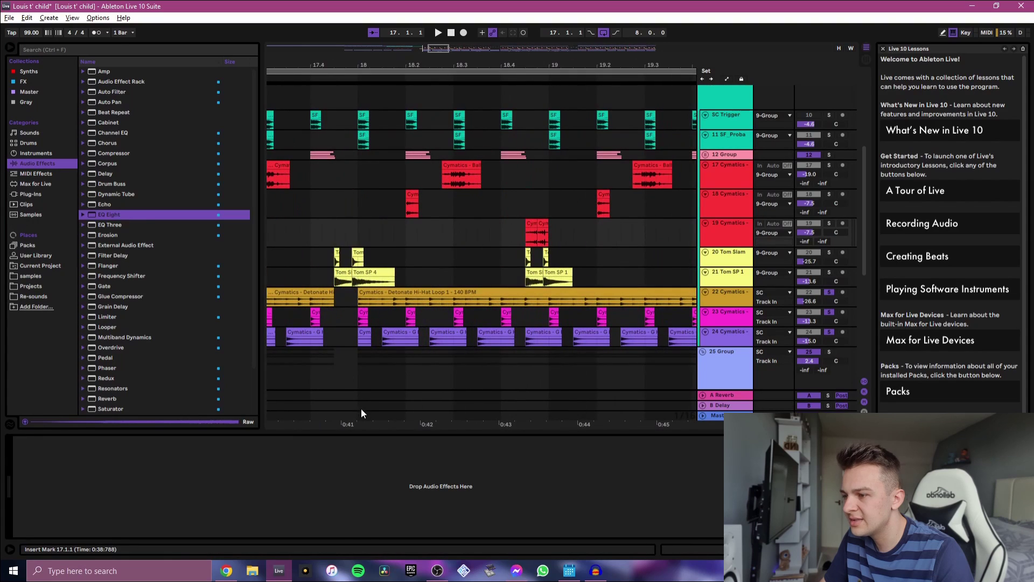
scroll(365, 291, "left", 8)
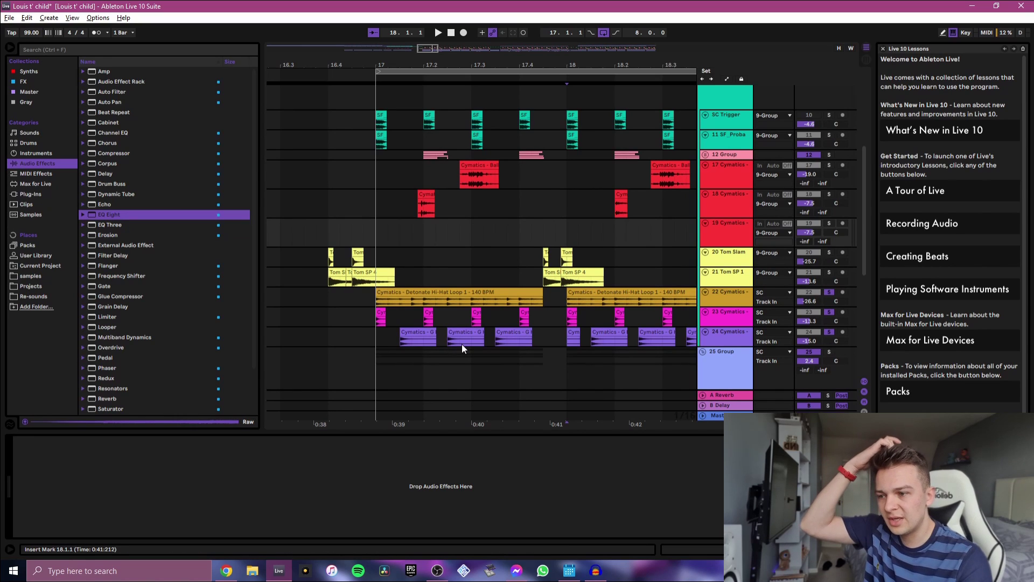
Step: Inspect the hi-hat and track 24 Cymatics clips, then play and stop from bar 17
left_click(381, 317)
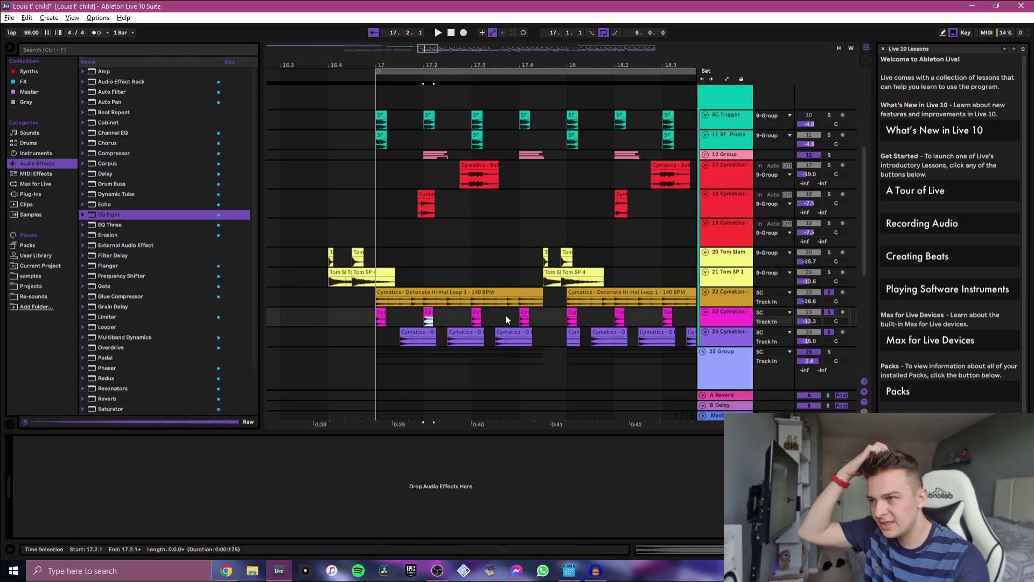
left_click(523, 318)
left_click(419, 336)
left_click(457, 337)
left_click(514, 337)
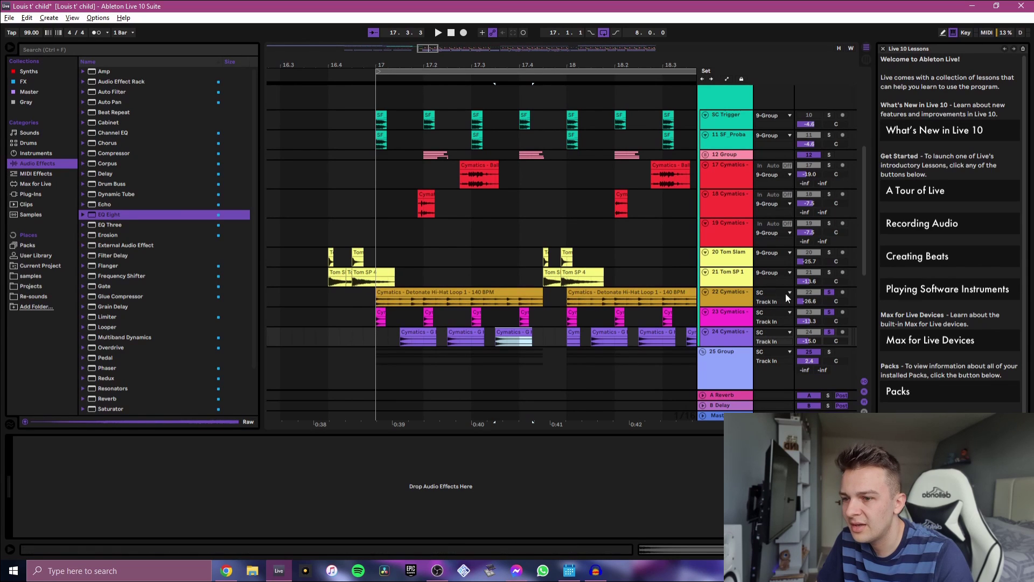
left_click(374, 311)
key("space")
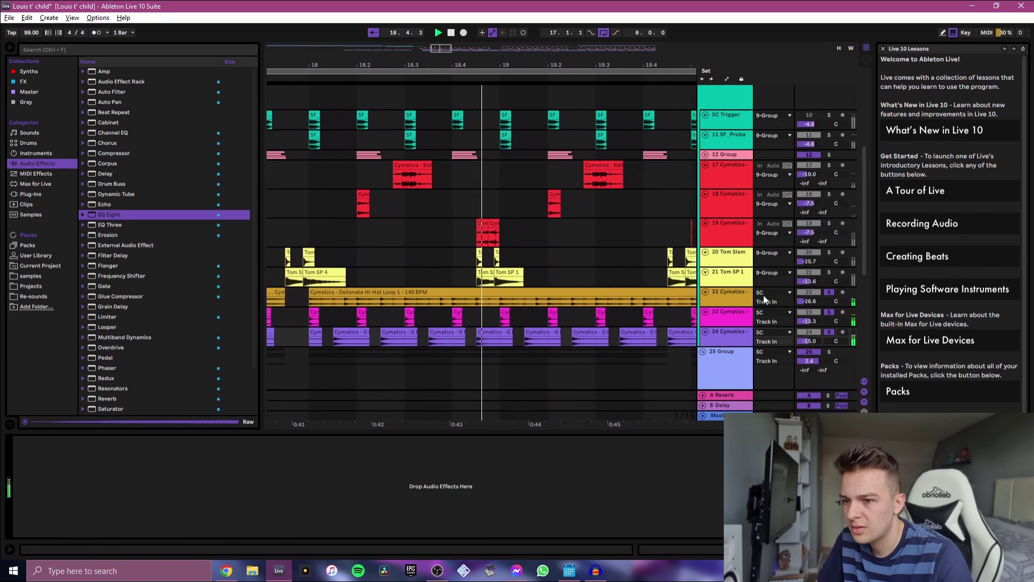
key("space")
key("minus")
key("minus")
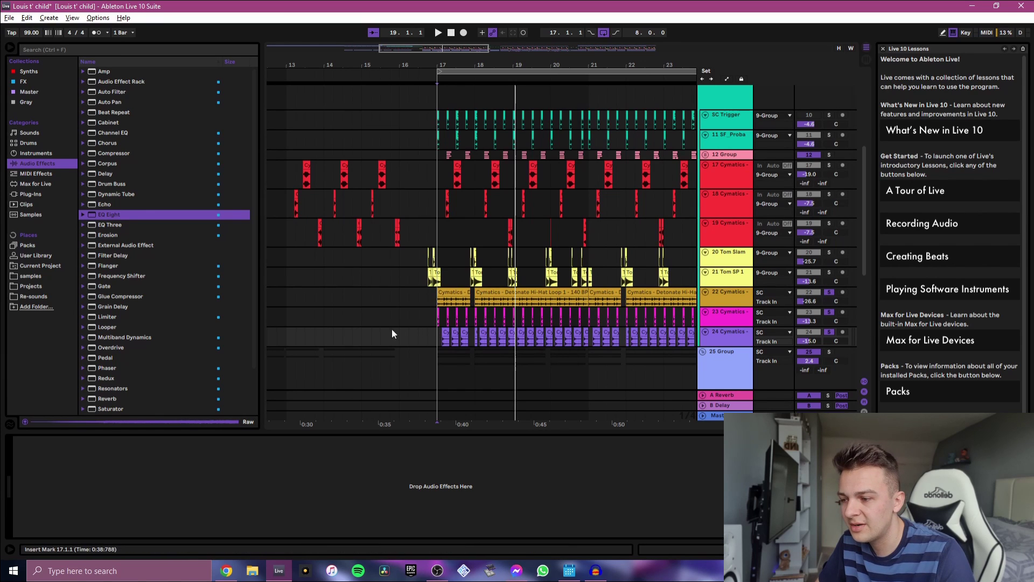
Step: Replay the It's Strange drop from 1:40, pause at 1:43, and minimise Chrome
left_click(226, 570)
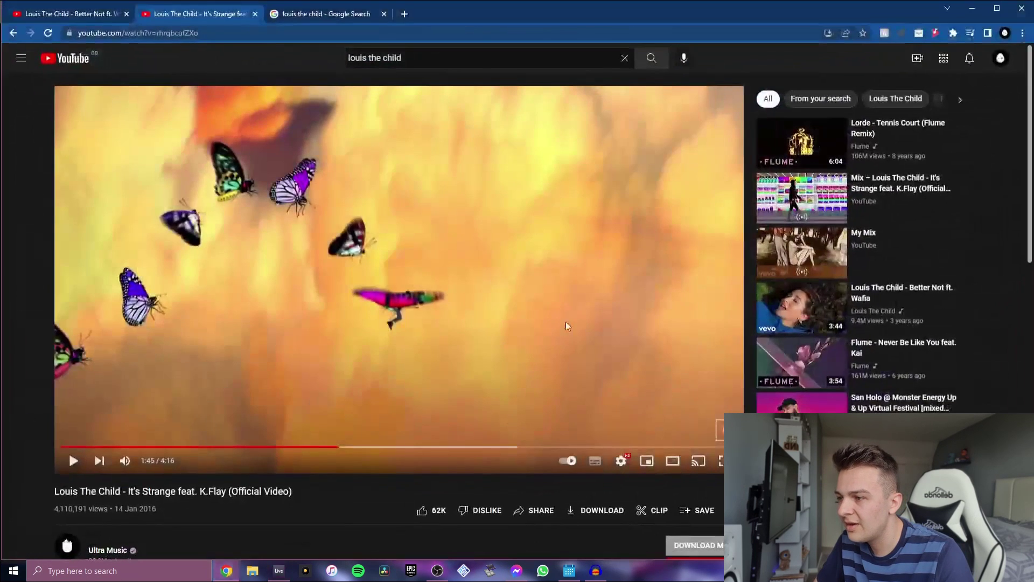
left_click(350, 314)
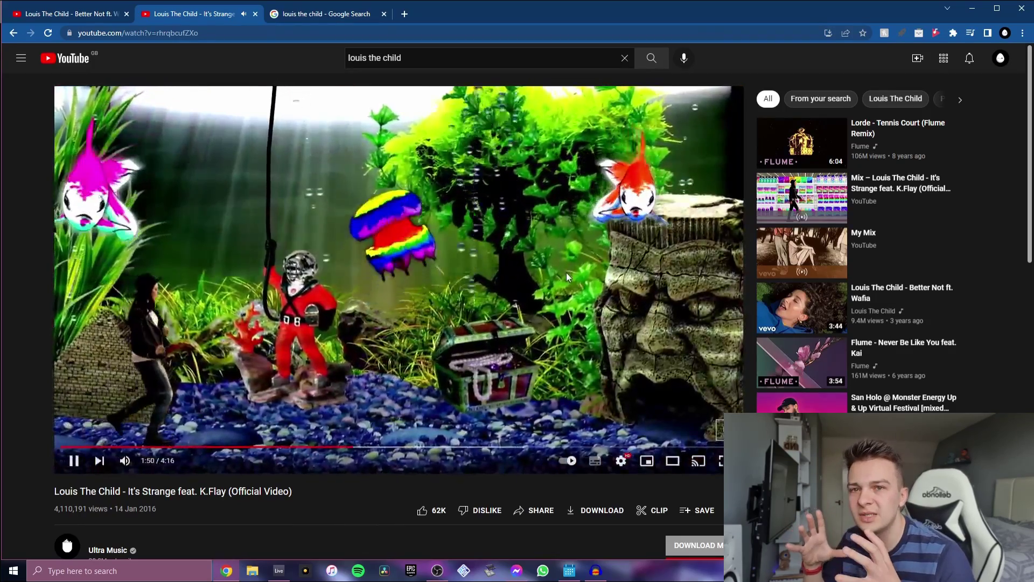
left_click(327, 447)
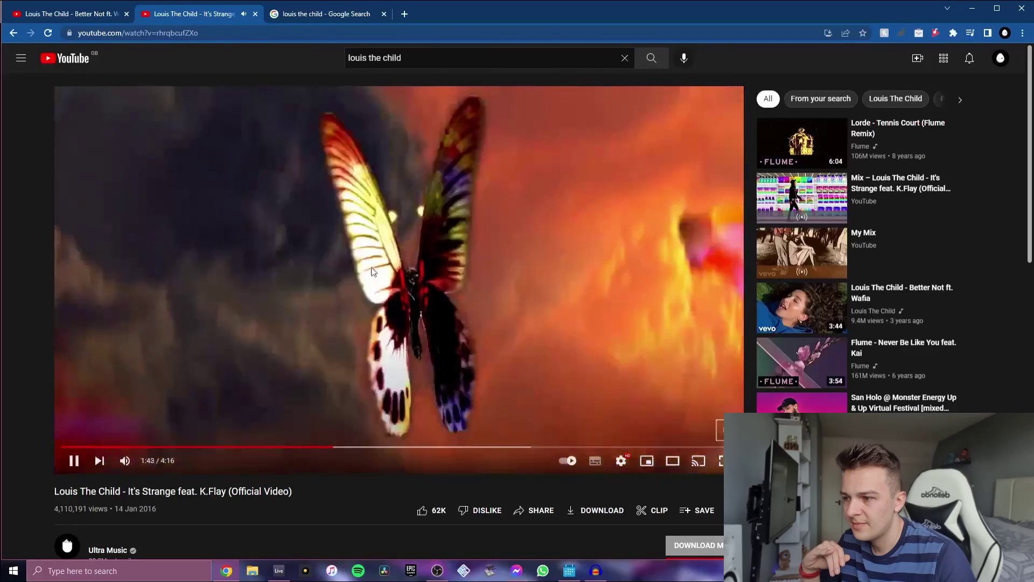
left_click(375, 267)
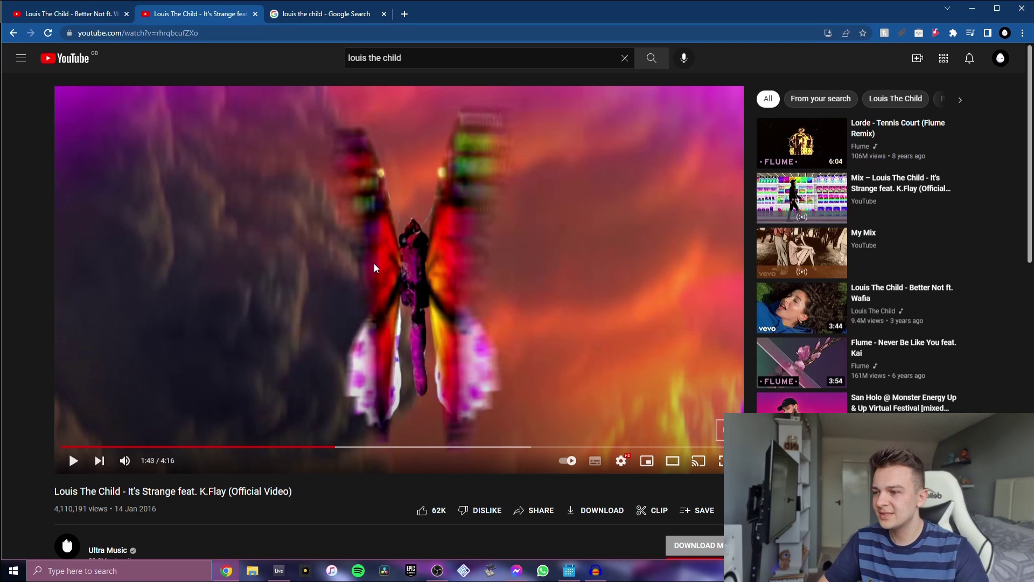
left_click(972, 8)
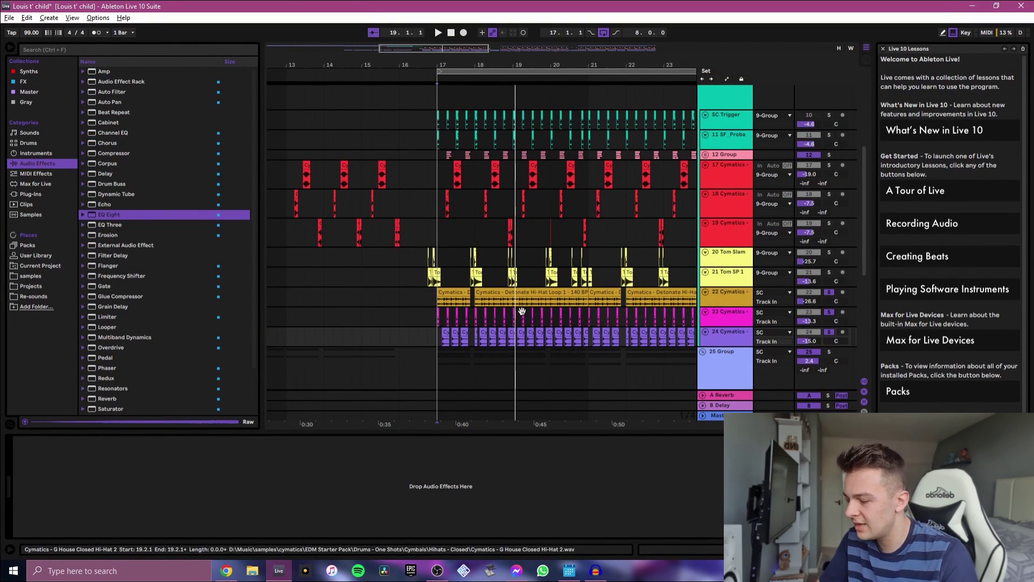
Step: Play the whole arrangement from bar 17, then scroll up to the Serum tracks
scroll(377, 102, "down", 5)
scroll(389, 132, "up", 2)
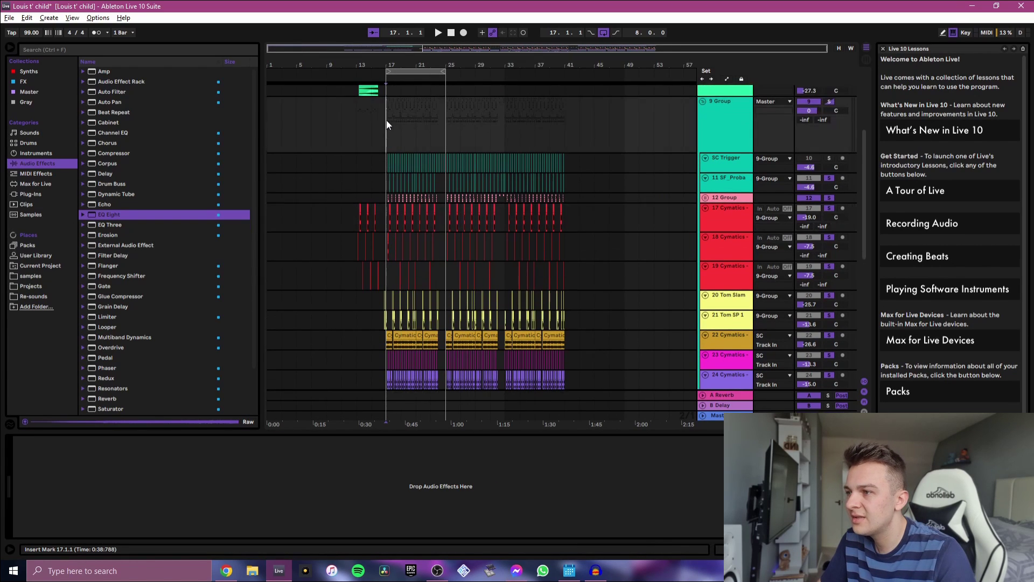
key("space")
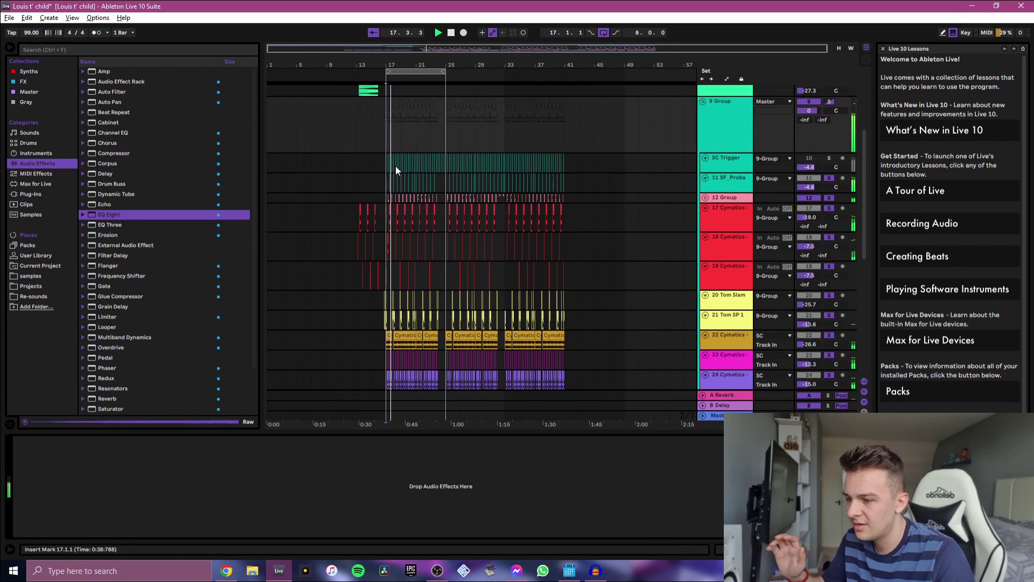
scroll(471, 297, "down", 2)
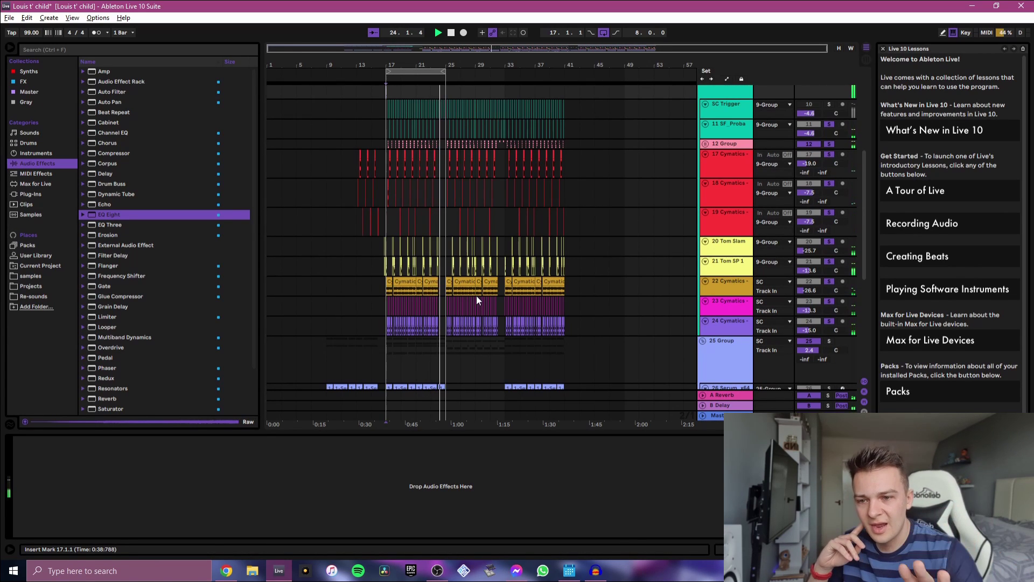
scroll(754, 237, "up", 2)
scroll(754, 237, "up", 5)
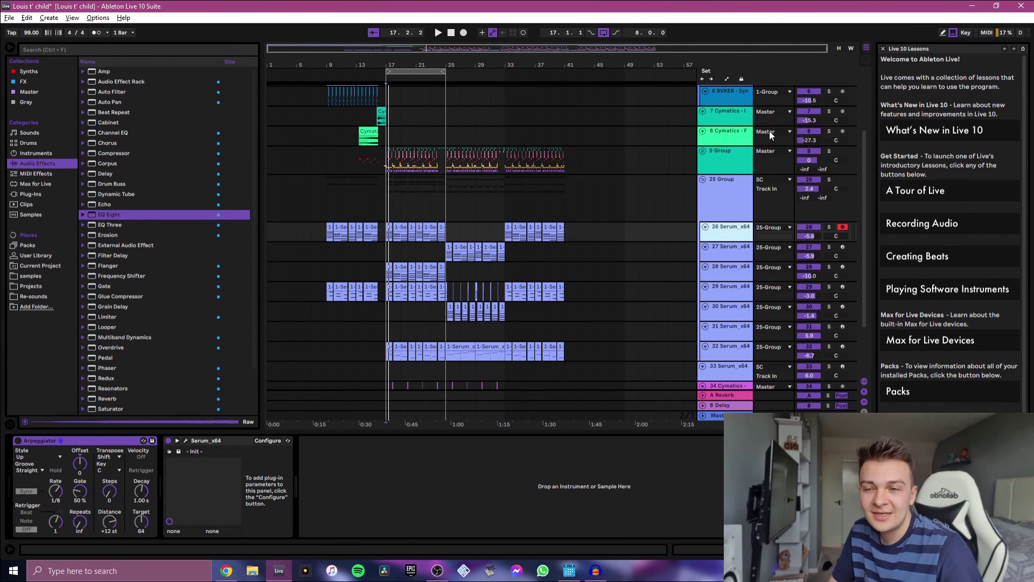
Step: Solo track 26 Serum_x64, audition its bar-17 clips, and consolidate them with Ctrl+J
scroll(722, 188, "down", 2)
scroll(727, 258, "up", 4)
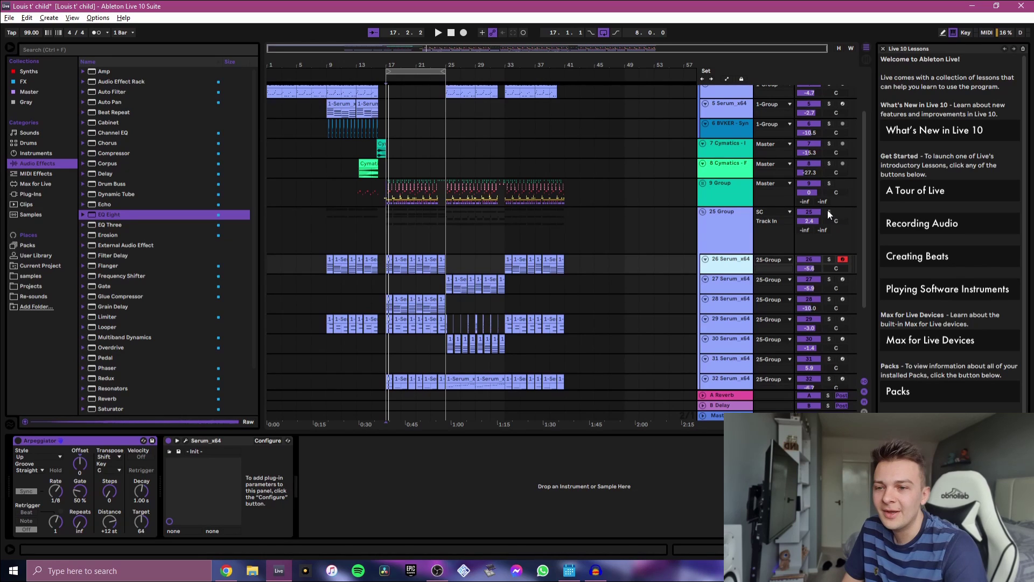
left_click(732, 232)
left_click(732, 264)
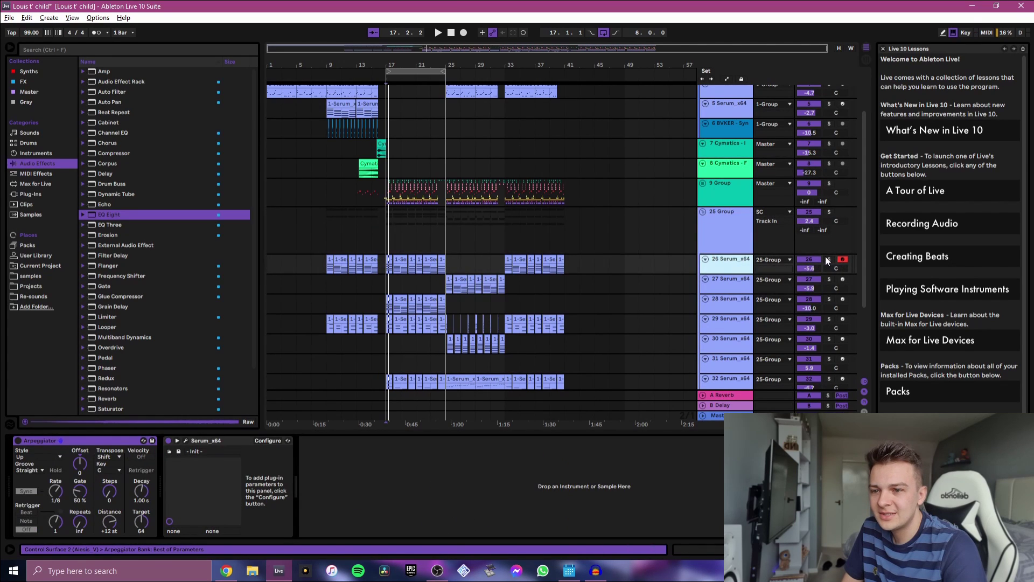
left_click(827, 259)
scroll(401, 257, "up", 3)
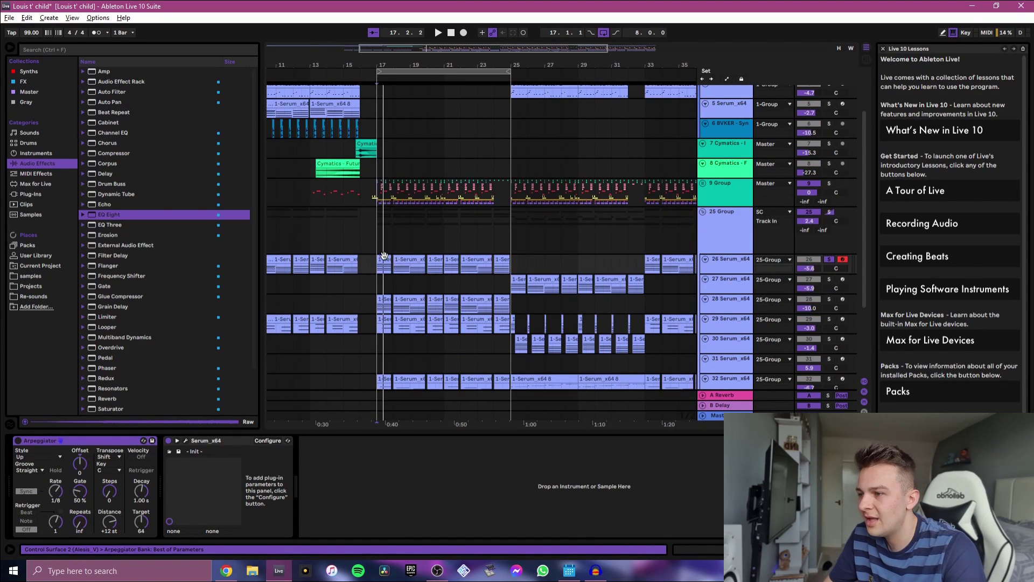
left_click(384, 256)
key("space")
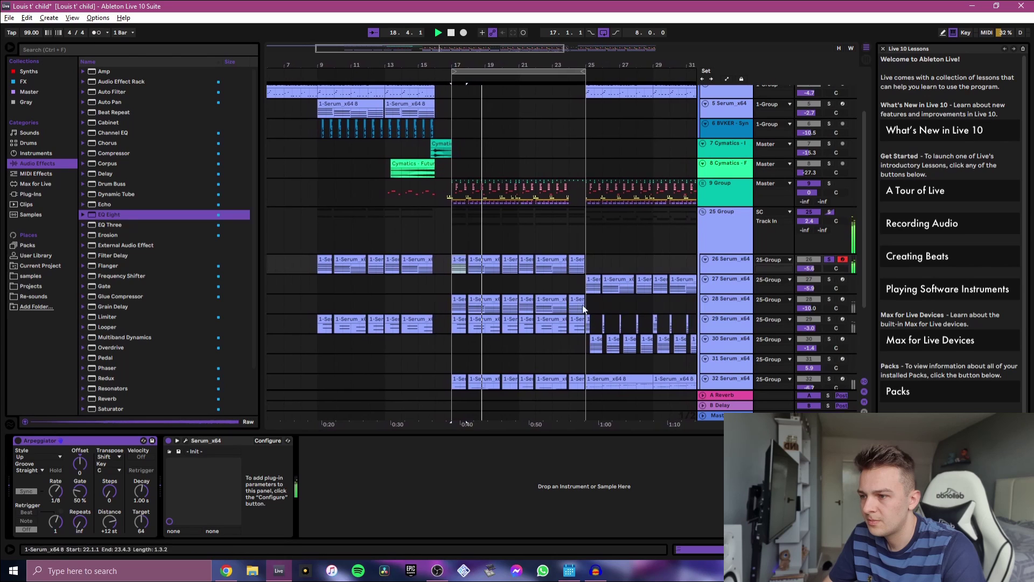
key("space")
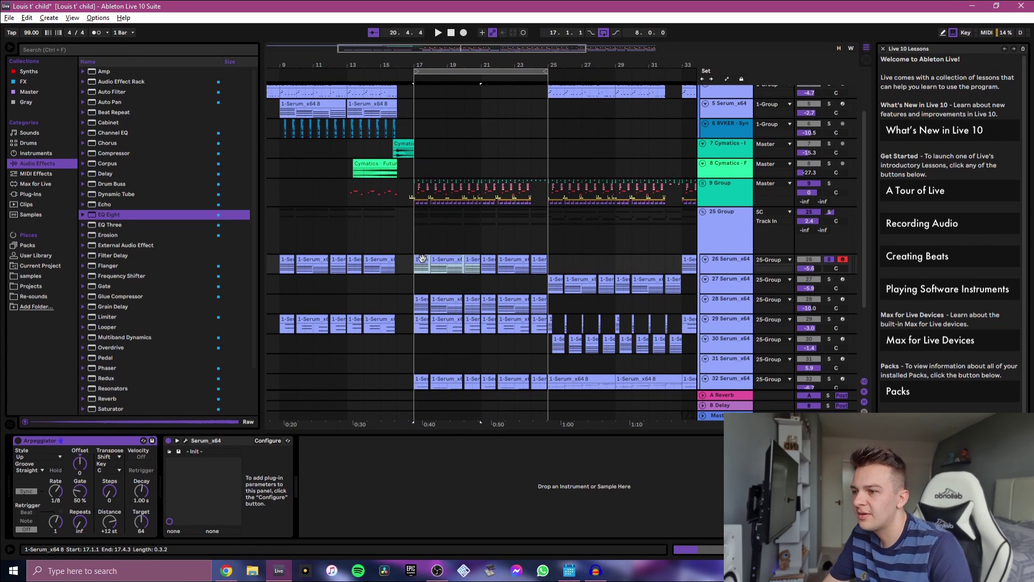
key("ctrl+j")
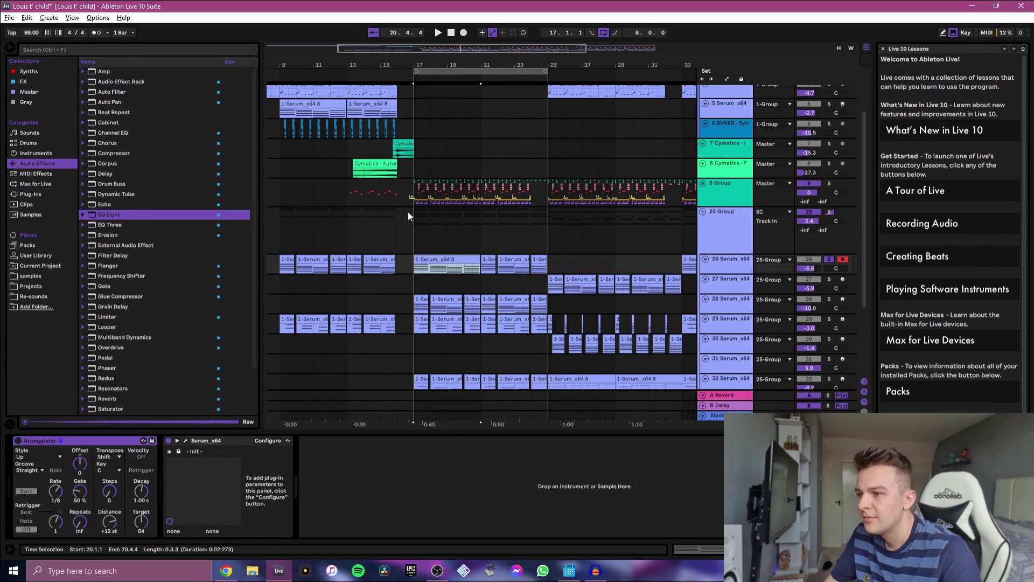
Step: Open the merged clip in an enlarged note editor and select all its notes
double_click(447, 259)
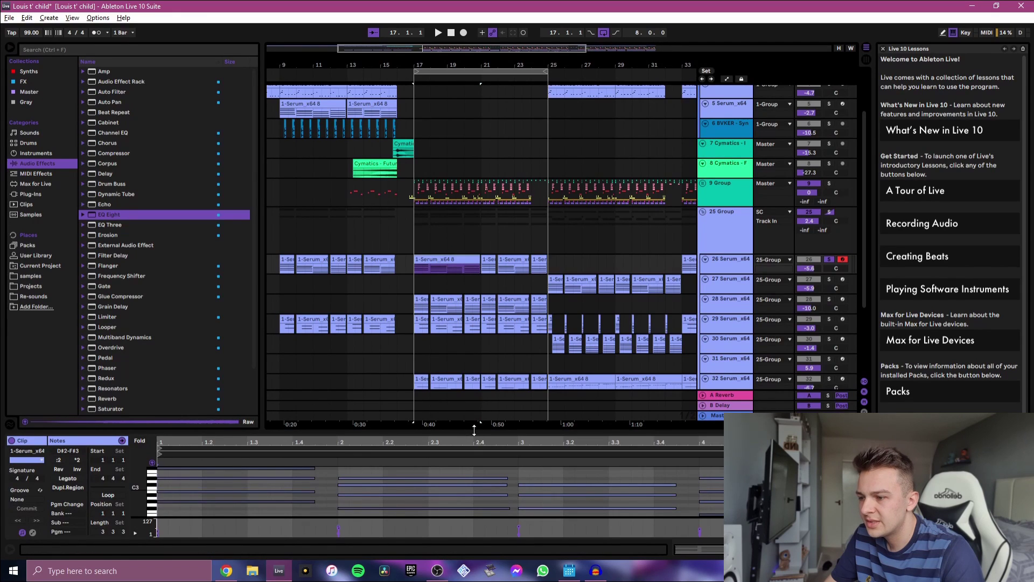
left_click_drag(474, 430, 474, 146)
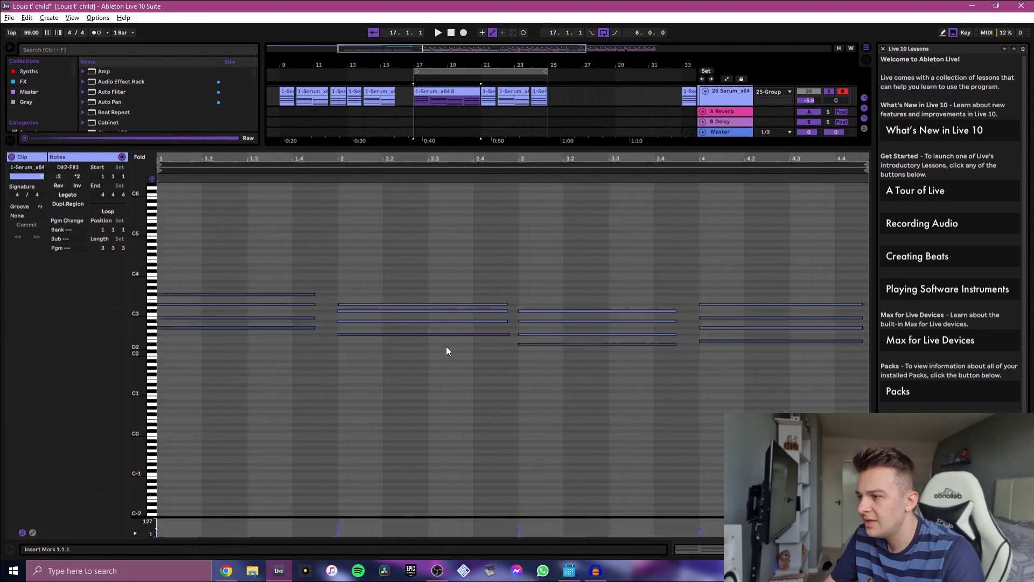
left_click(611, 412)
key("ctrl+a")
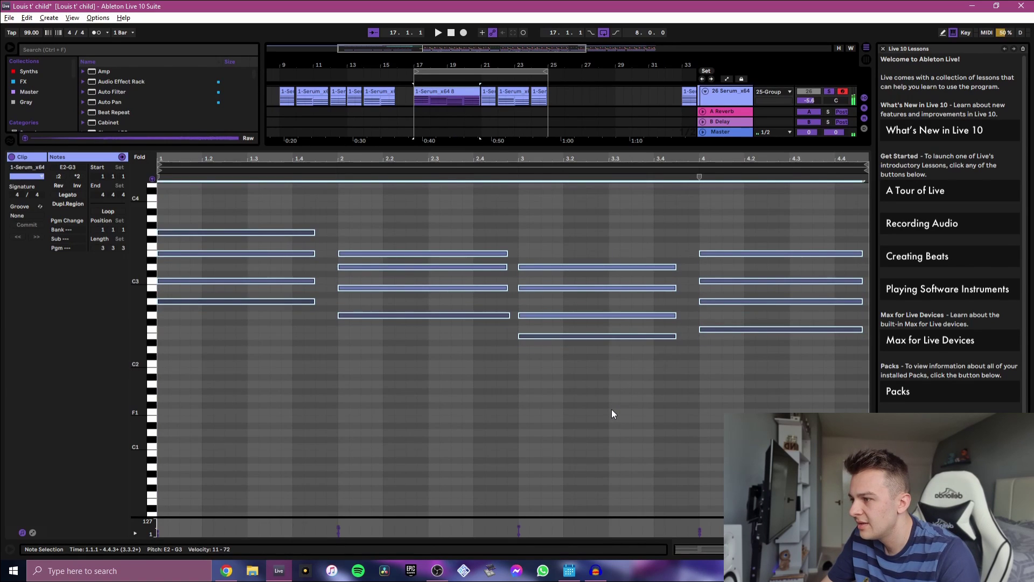
Step: Select the chords of bars 1–4 in turn, then close the Live 10 Lessons panel
left_click_drag(213, 347, 231, 219)
left_click_drag(379, 420, 387, 233)
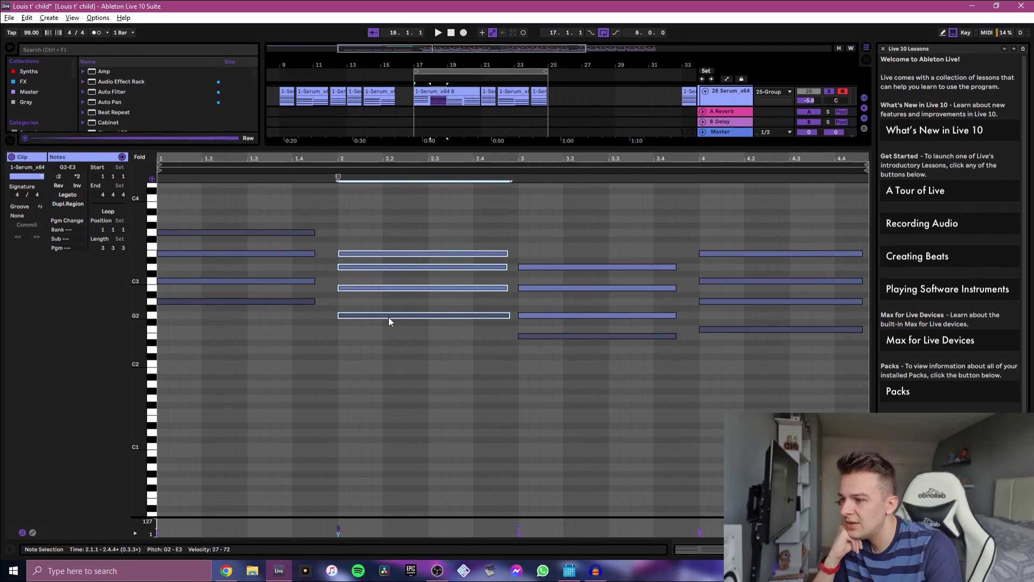
left_click_drag(408, 329, 401, 261)
left_click(385, 408)
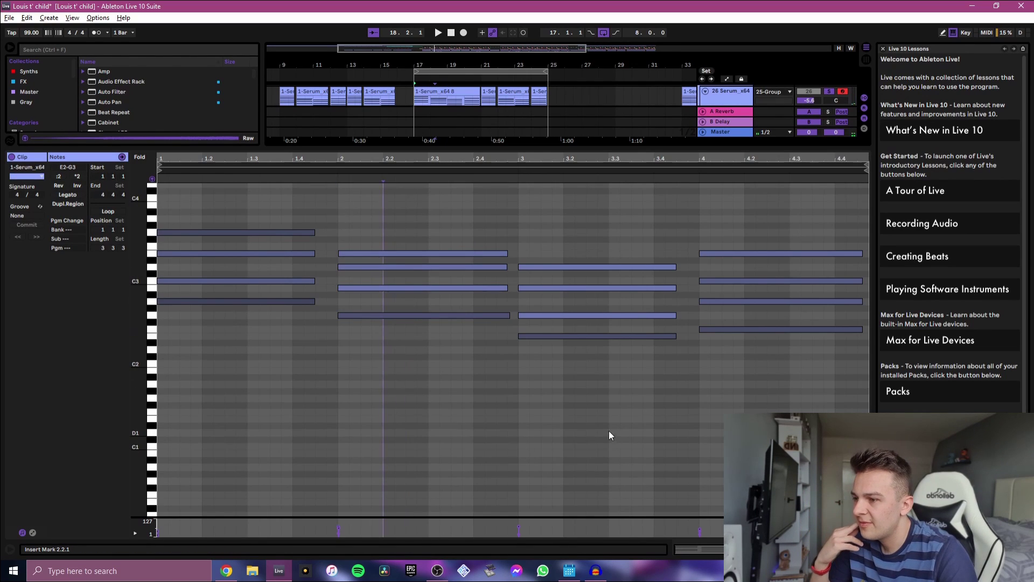
left_click_drag(525, 422, 571, 195)
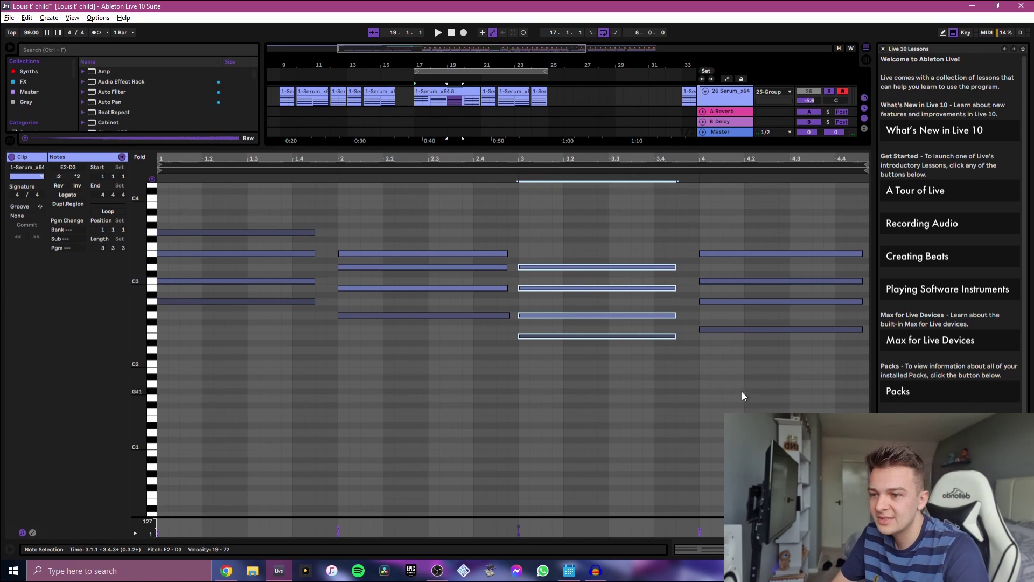
left_click_drag(742, 393, 736, 214)
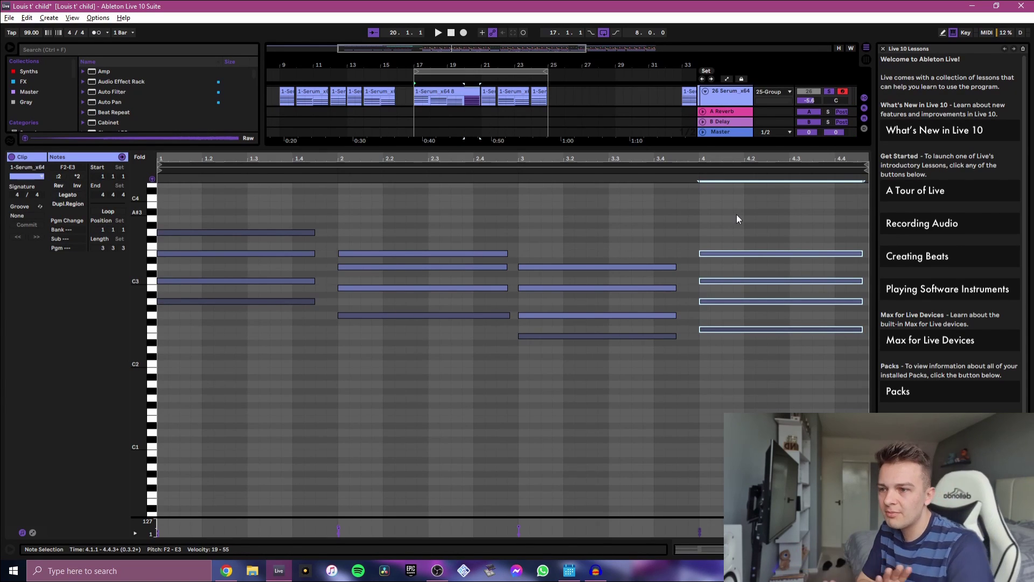
left_click_drag(736, 215, 217, 210)
left_click(403, 340)
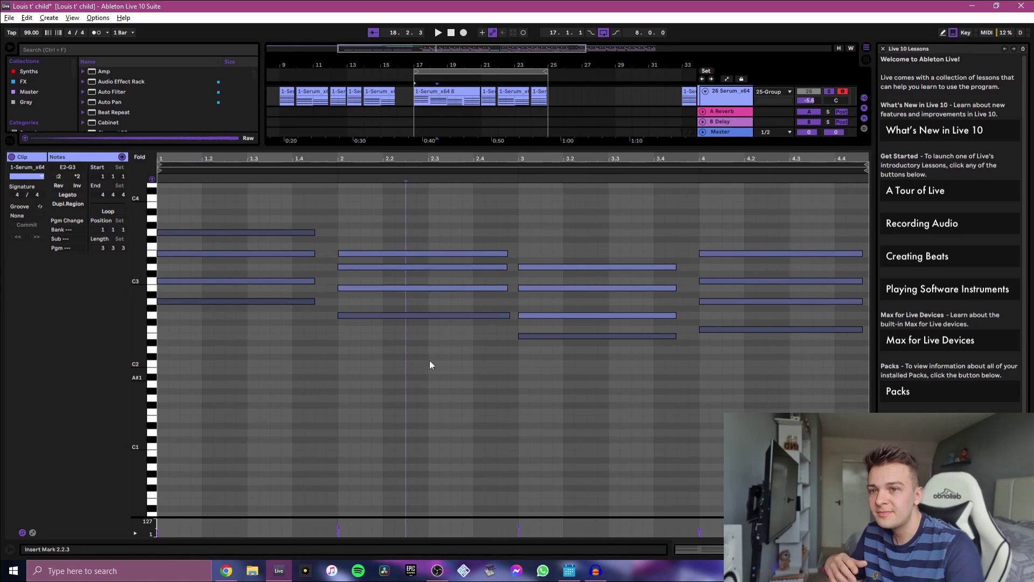
left_click(882, 48)
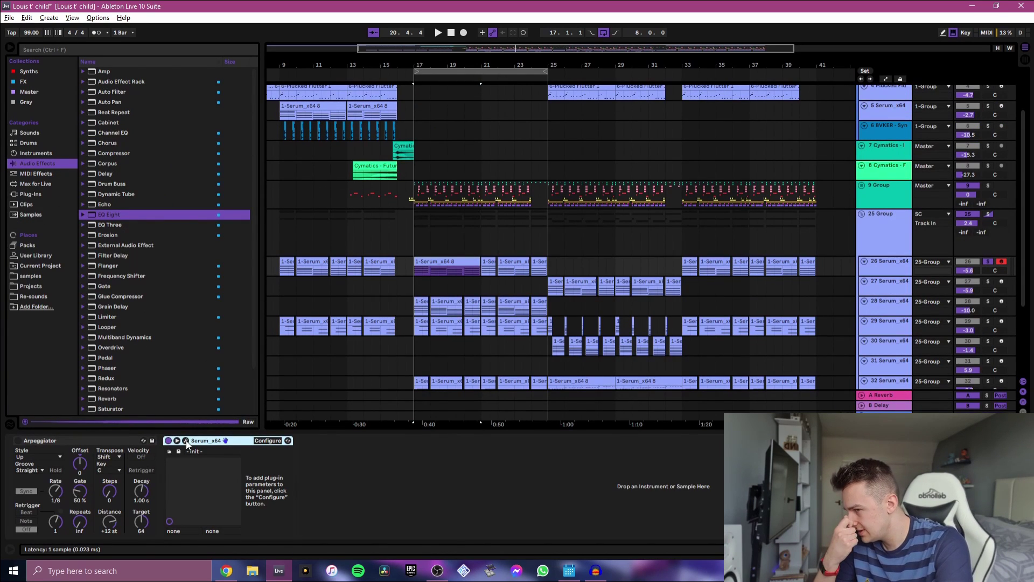
Step: Open track 26's Serum editor and switch the filter off, auditioning from bar 17
left_click(186, 441)
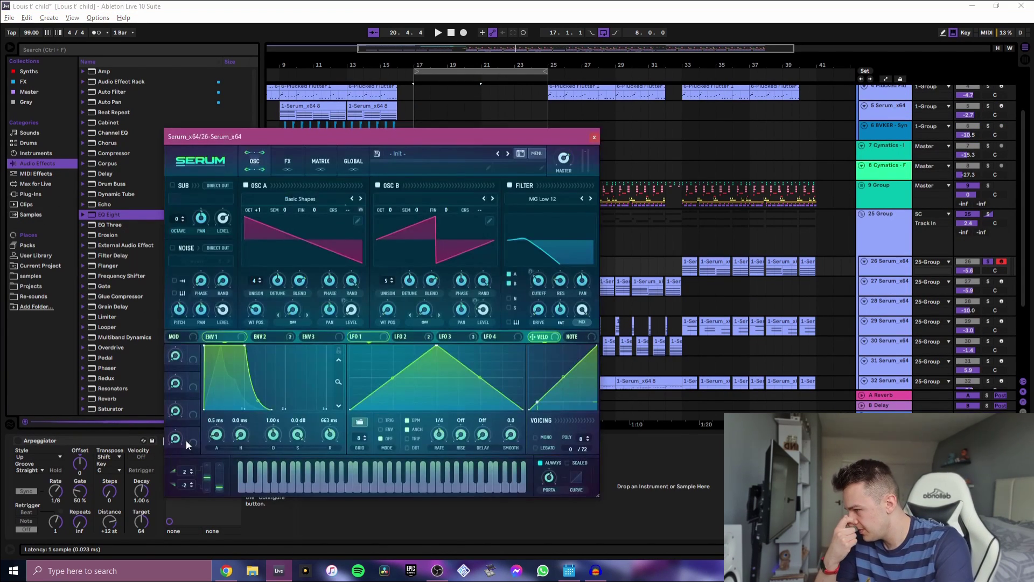
left_click(425, 335)
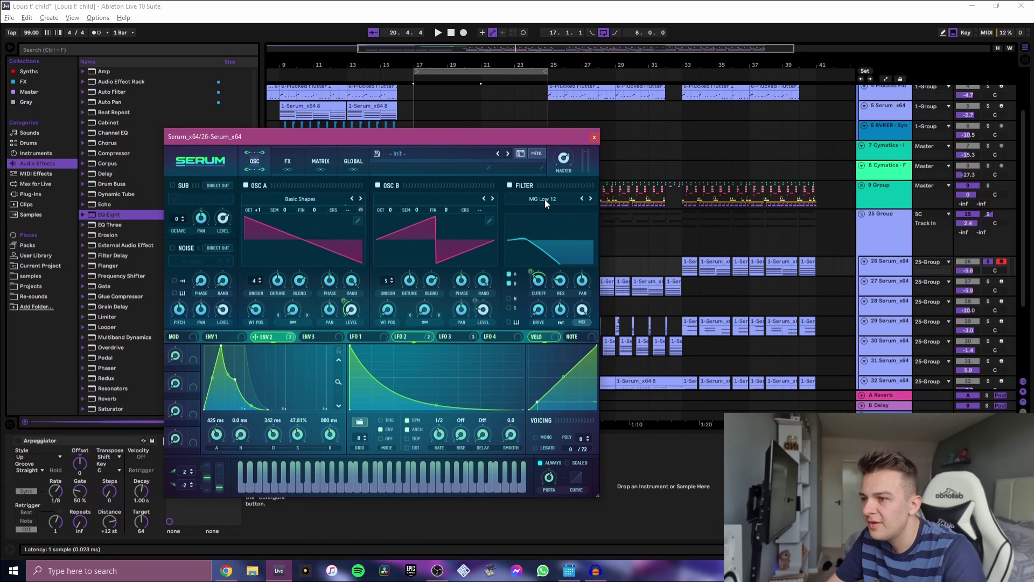
left_click(508, 185)
key("space")
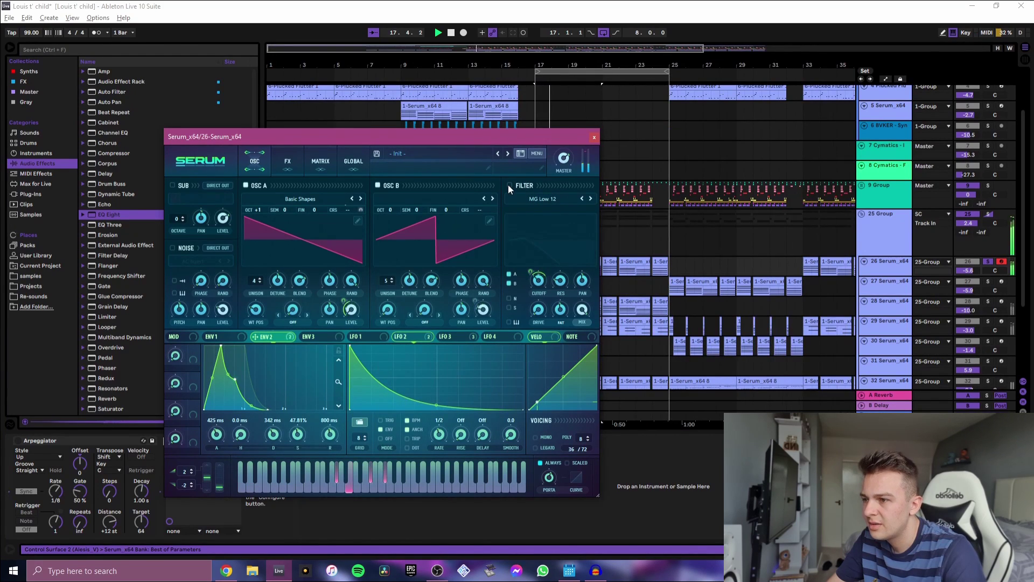
key("space")
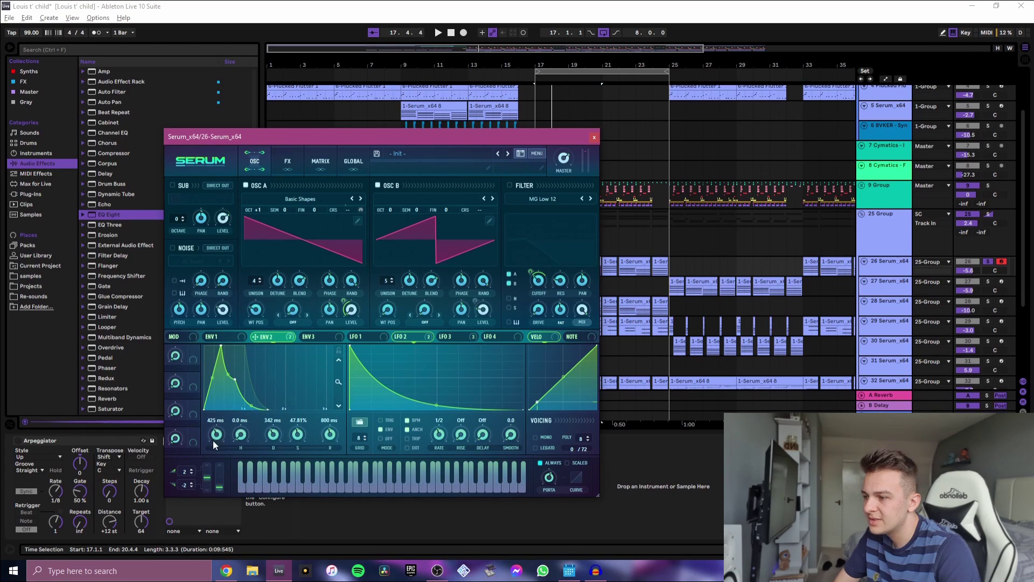
Step: Set Serum's ENV 2 attack to 0 ms and listen to the change
left_click_drag(213, 443, 215, 520)
key("space")
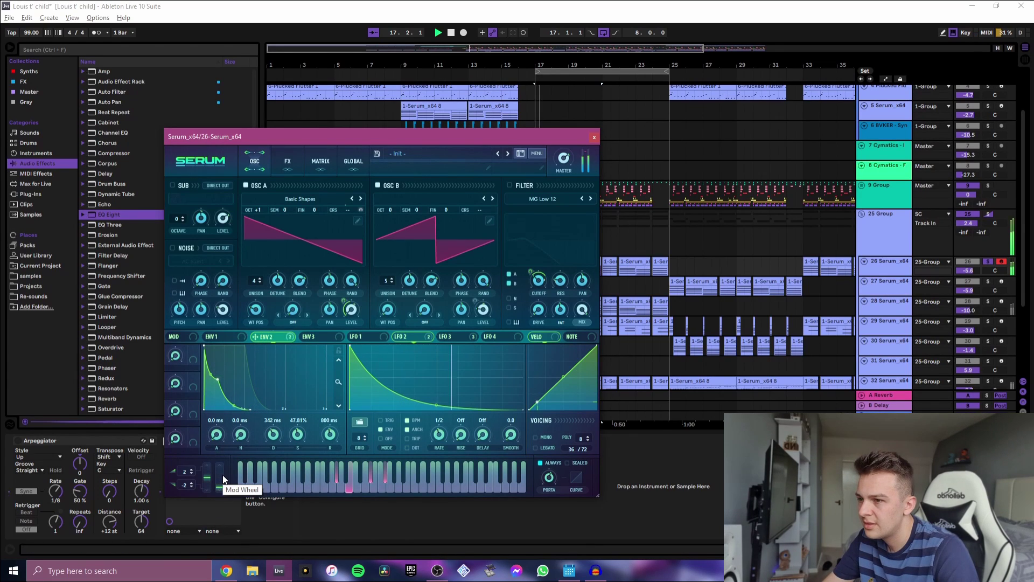
key("space")
Step: Reshape the LFO 3 curve by repositioning its peak, and raise ENV 2 attack to 170 ms
left_click(451, 336)
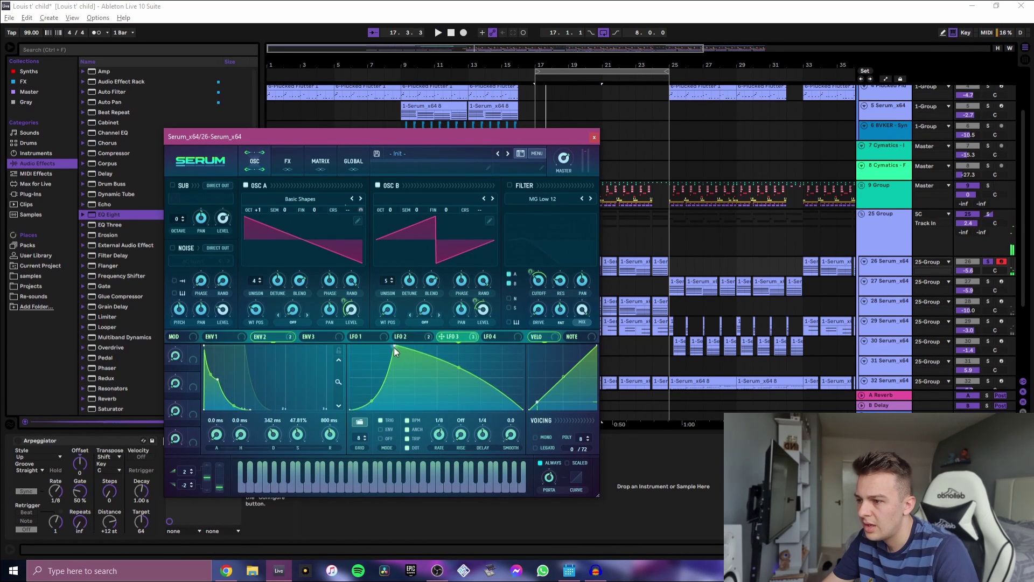
left_click_drag(393, 347, 350, 348)
key("space")
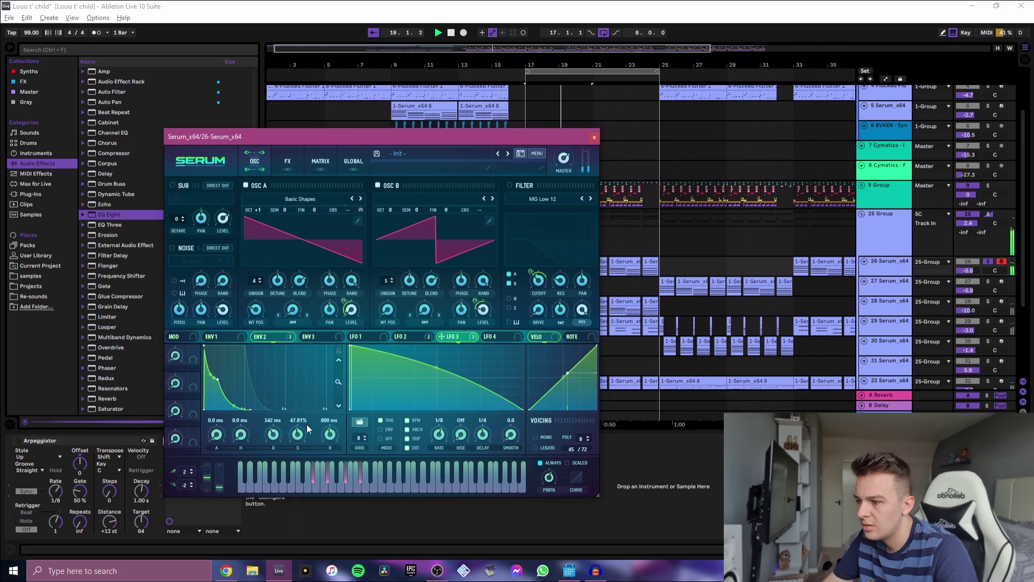
left_click_drag(352, 347, 397, 344)
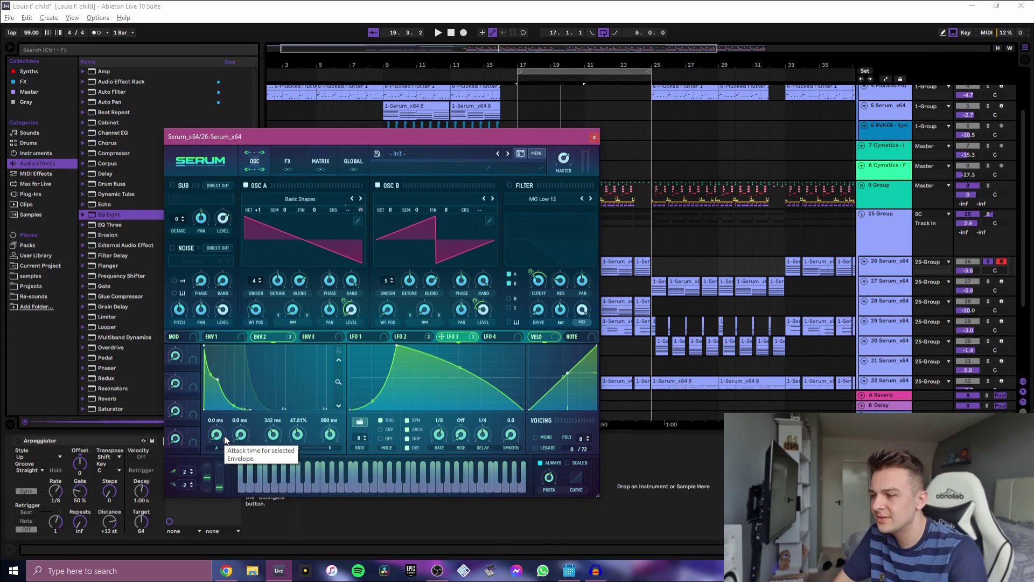
left_click_drag(224, 436, 231, 396)
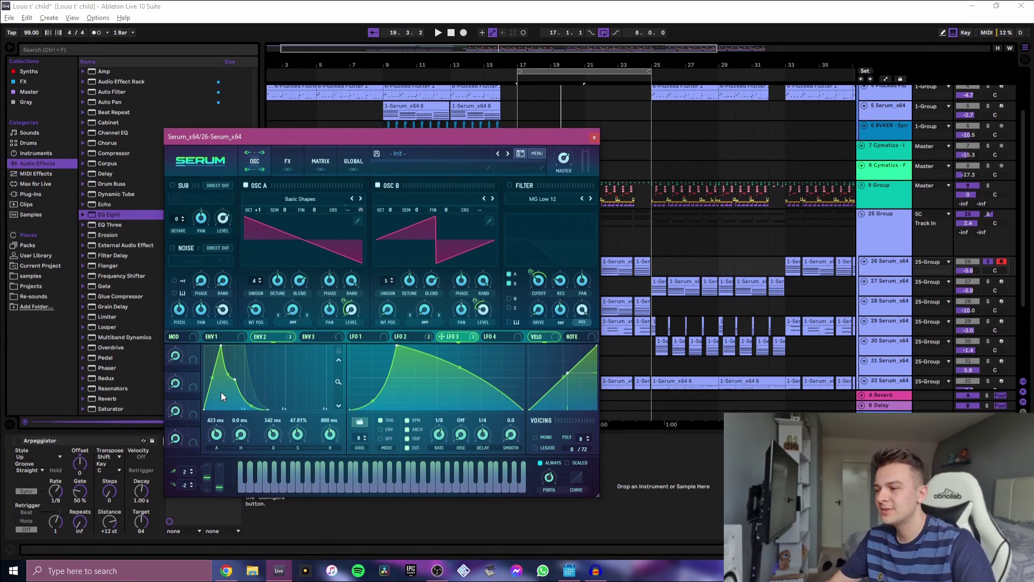
Step: Turn Serum's filter back on and play the bar-17 section to hear the result
key("space")
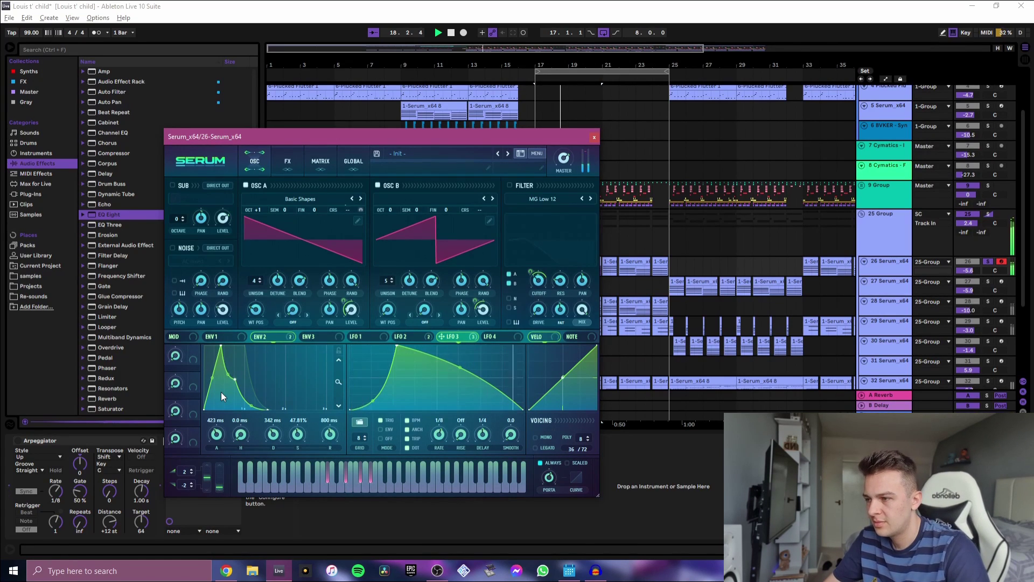
left_click(510, 185)
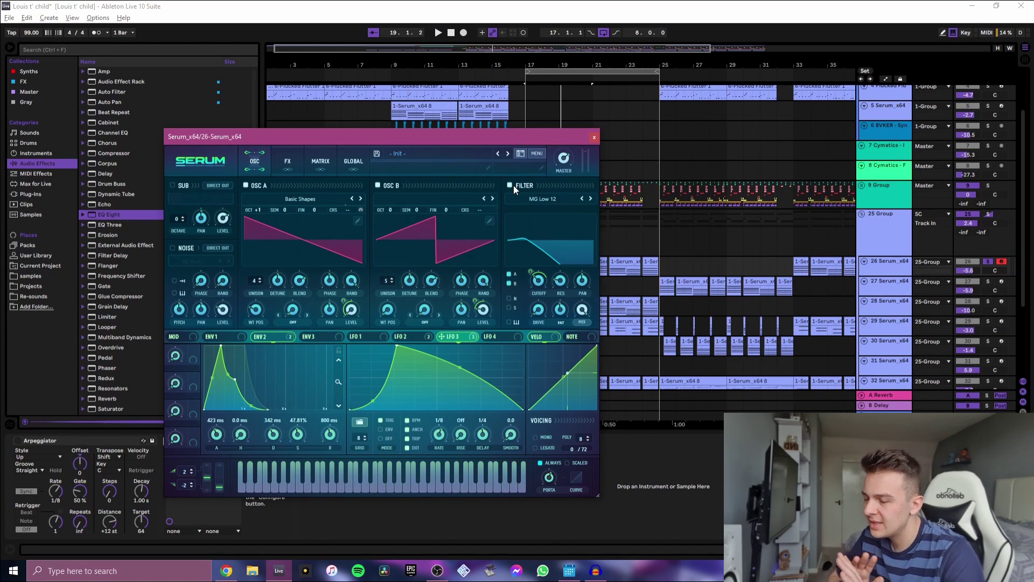
key("space")
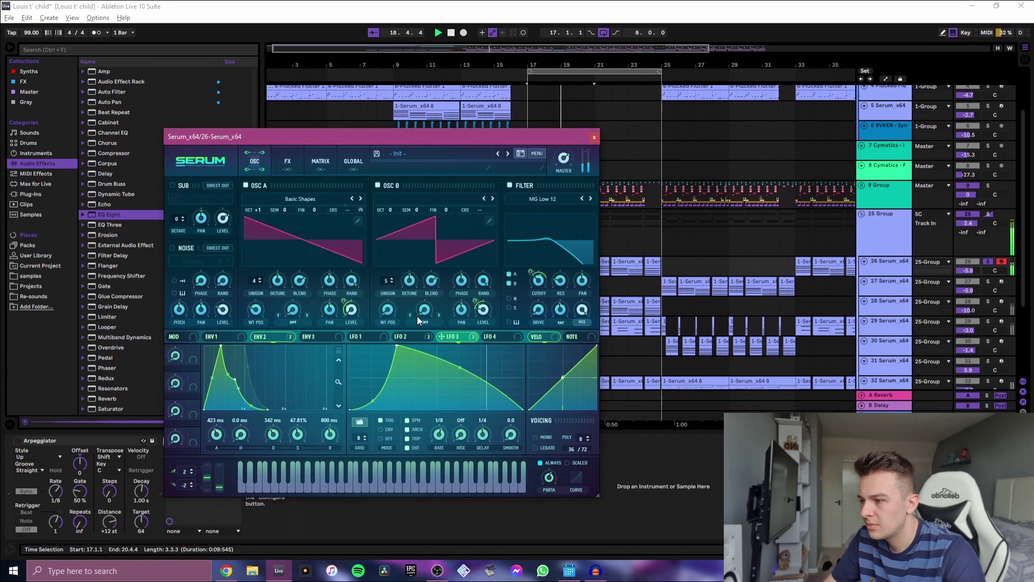
key("space")
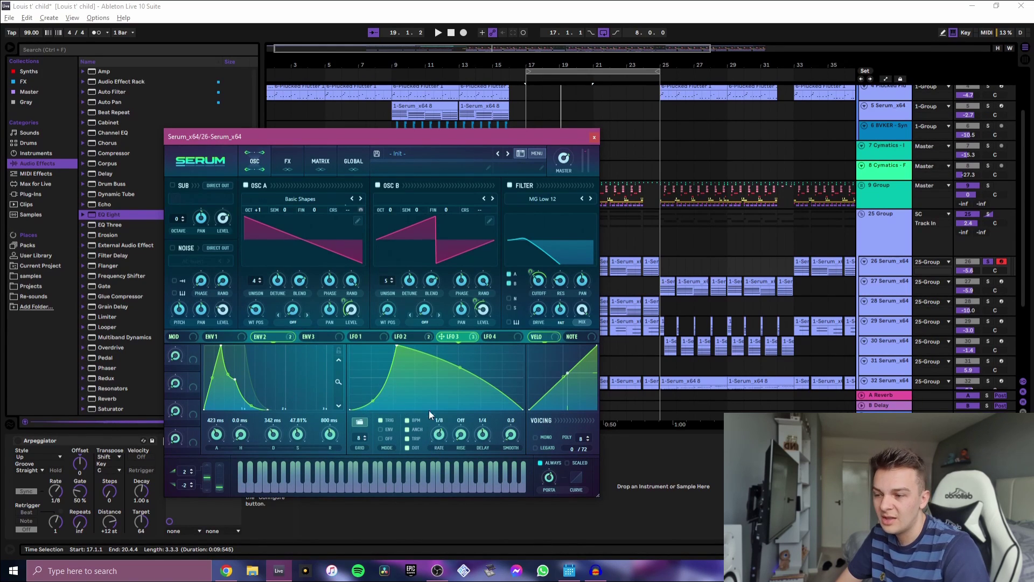
key("space")
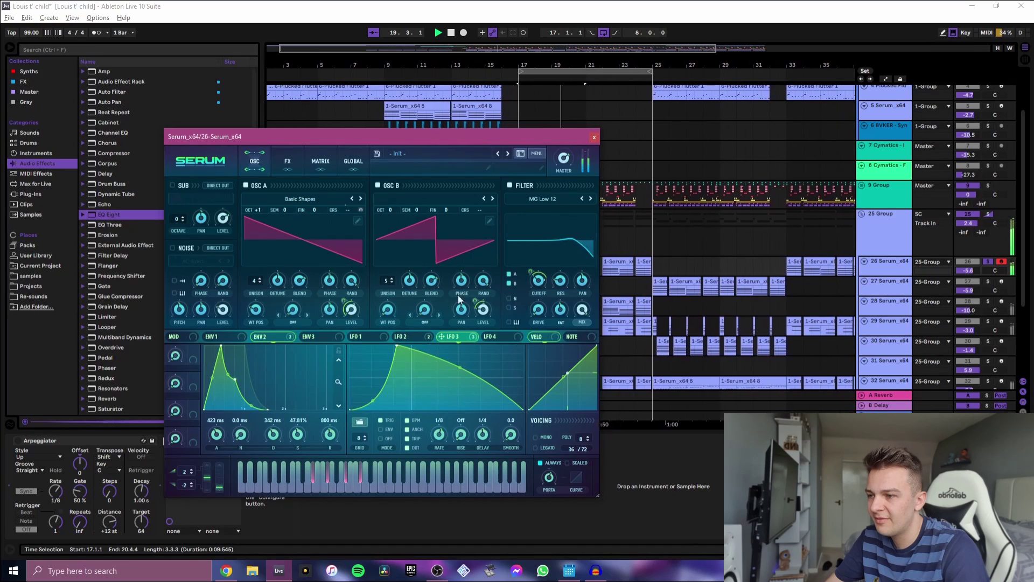
left_click(556, 17)
key("space")
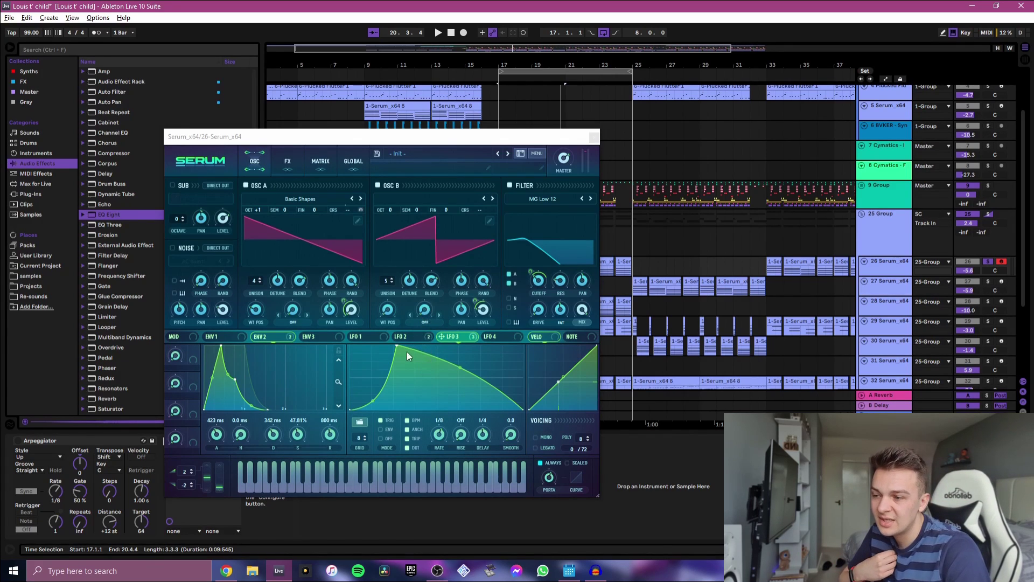
Step: Close track 26's Serum editor window and return to the arrangement
key("ctrl+alt+p")
scroll(582, 184, "down", 2)
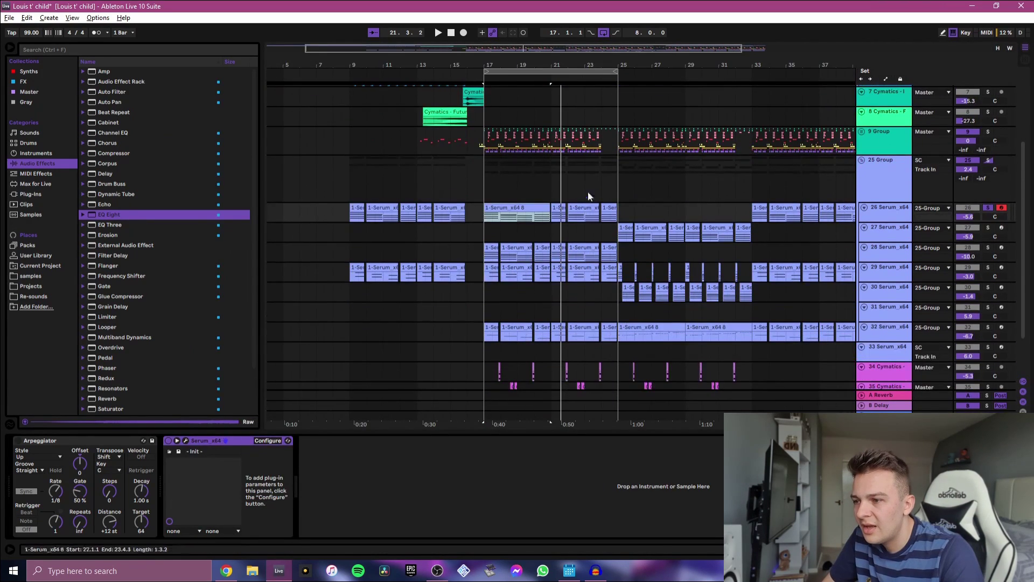
scroll(505, 282, "up", 3)
Step: Solo track 29 at -3.0 dB and play a time selection across bars 17–25
left_click(467, 274)
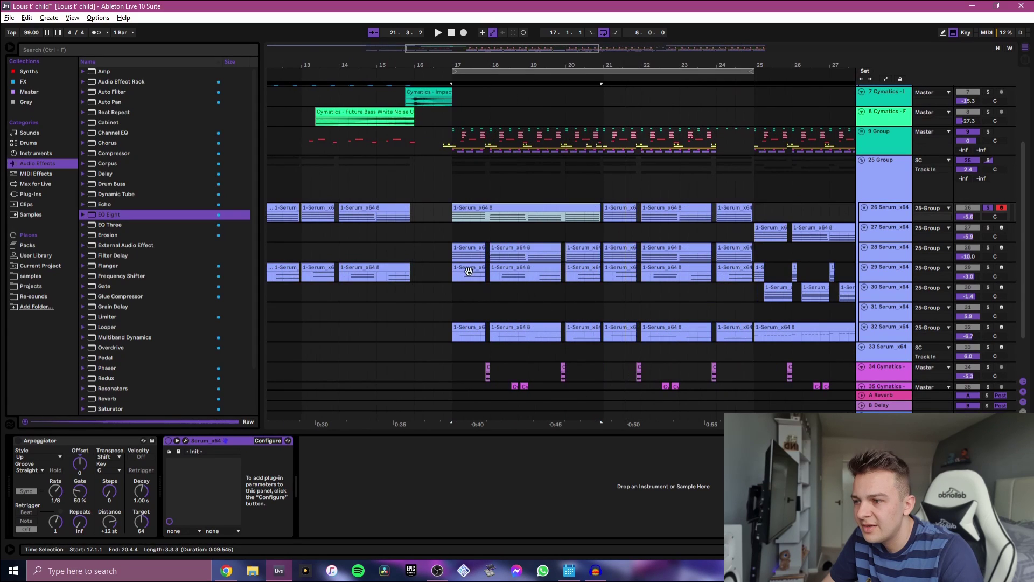
left_click_drag(969, 272, 969, 269)
left_click(988, 267)
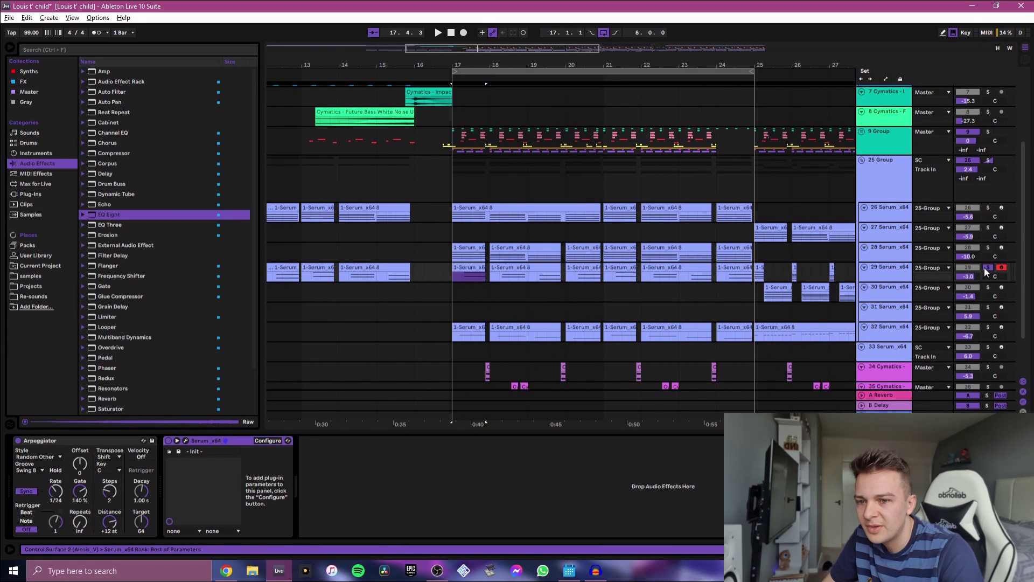
left_click(750, 269, "shift")
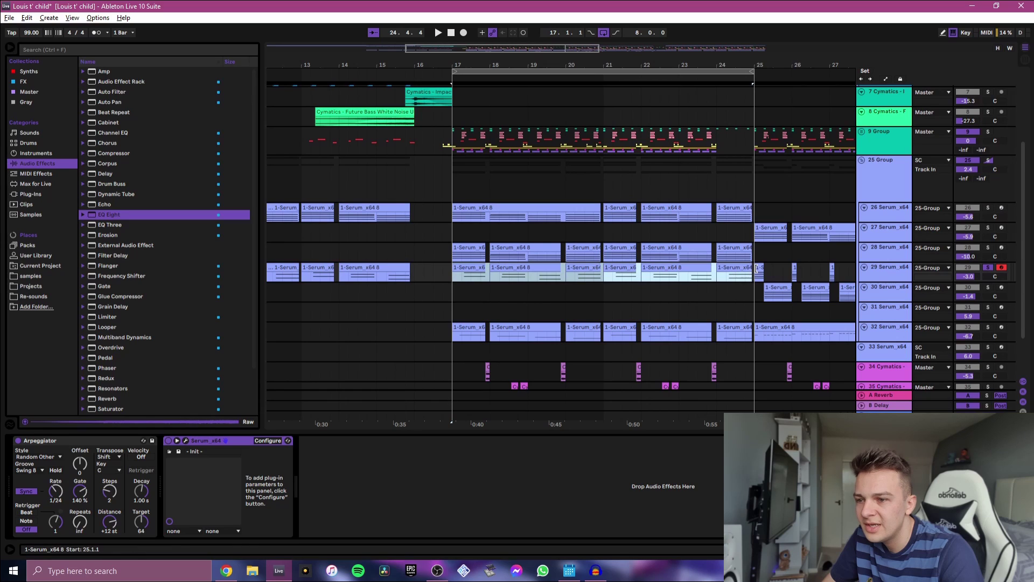
left_click_drag(755, 275, 446, 280)
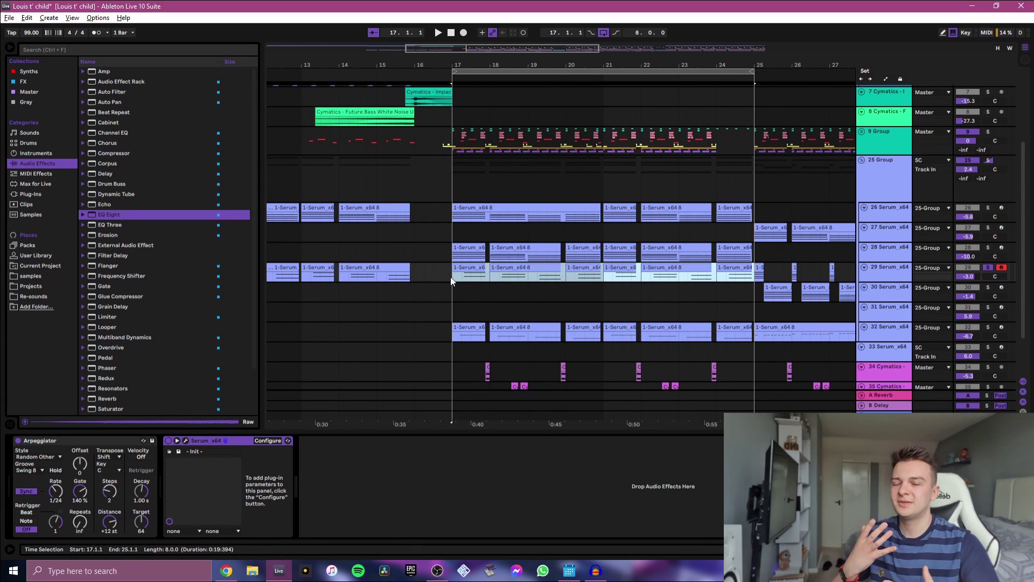
key("space")
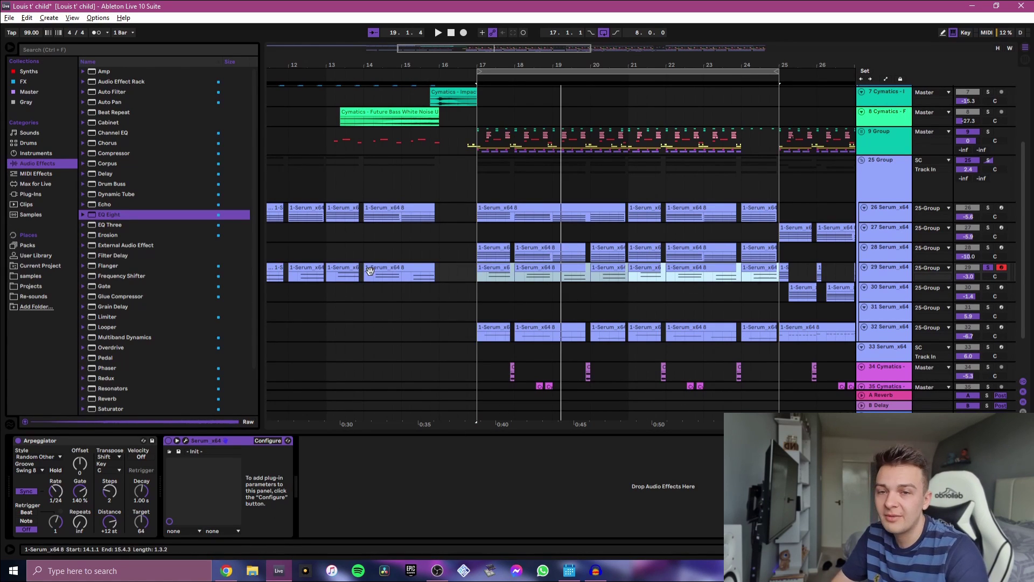
Step: Play the 'Better Not' reference video from 1:20 in the browser, then pause it
left_click(226, 571)
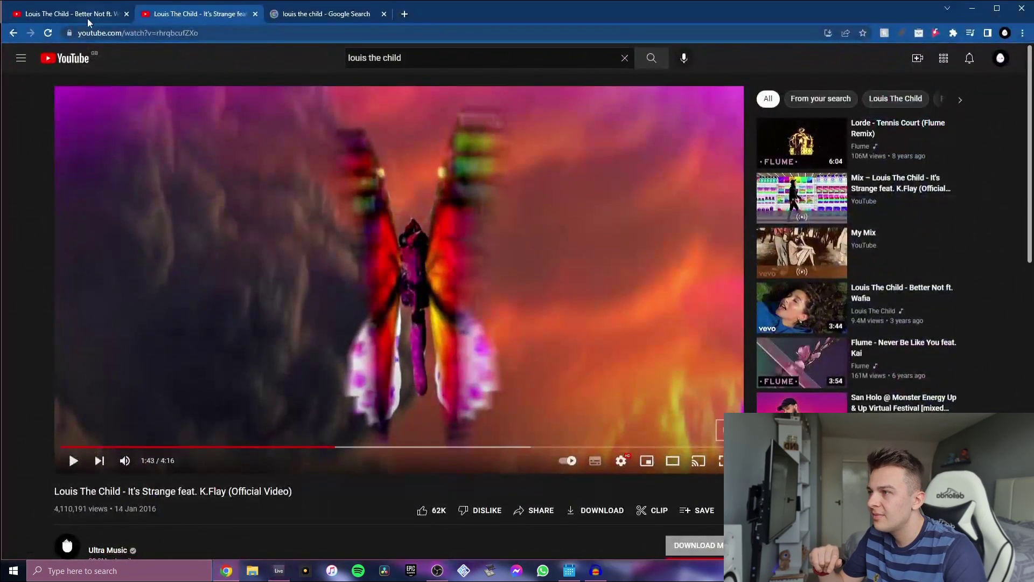
left_click(86, 21)
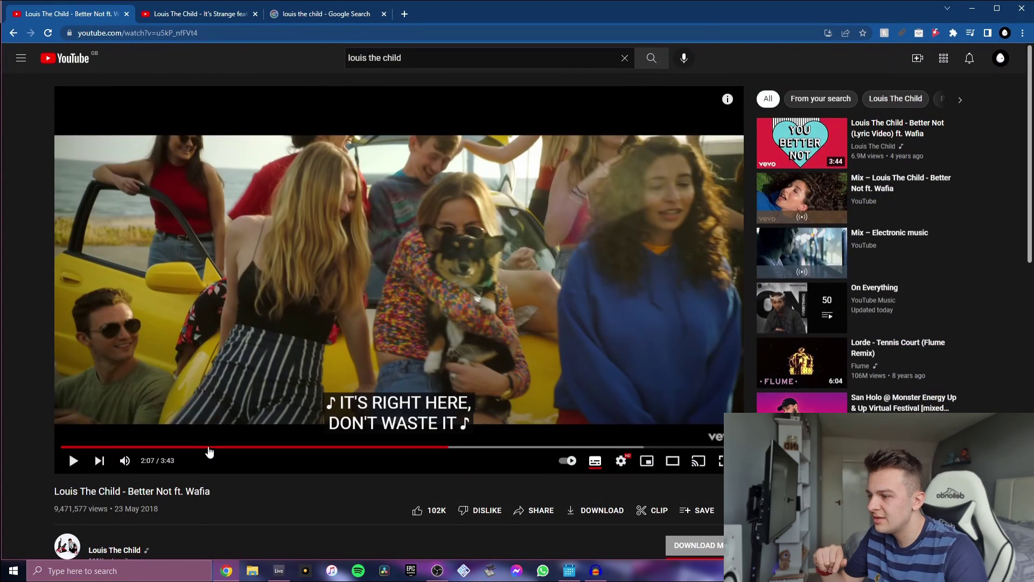
left_click(304, 447)
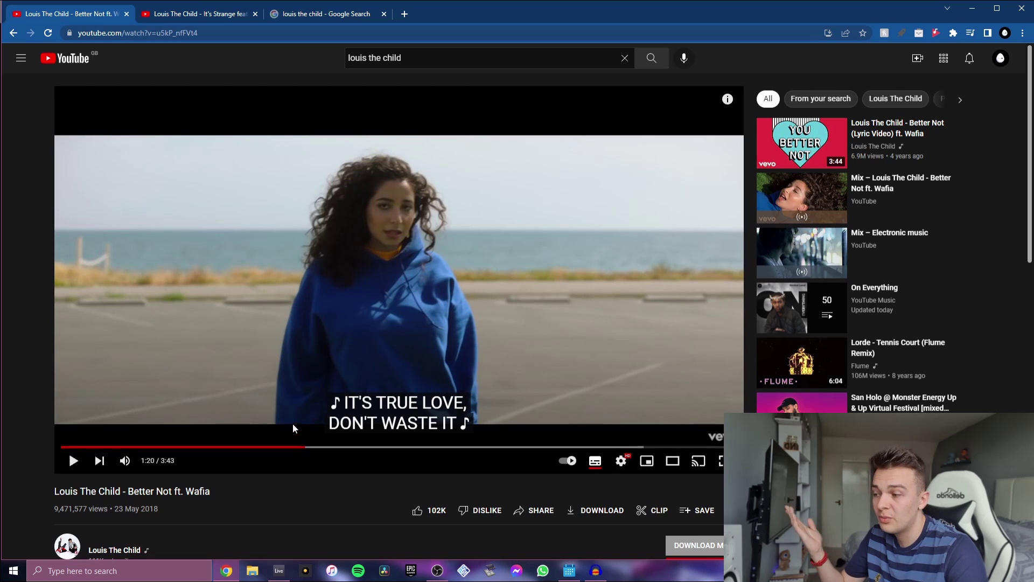
left_click(366, 360)
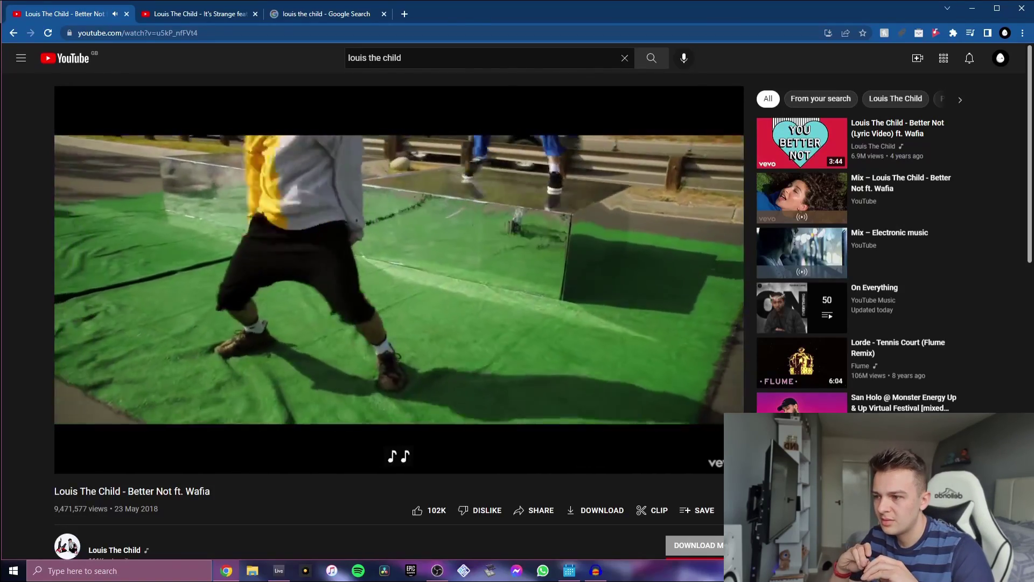
key("space")
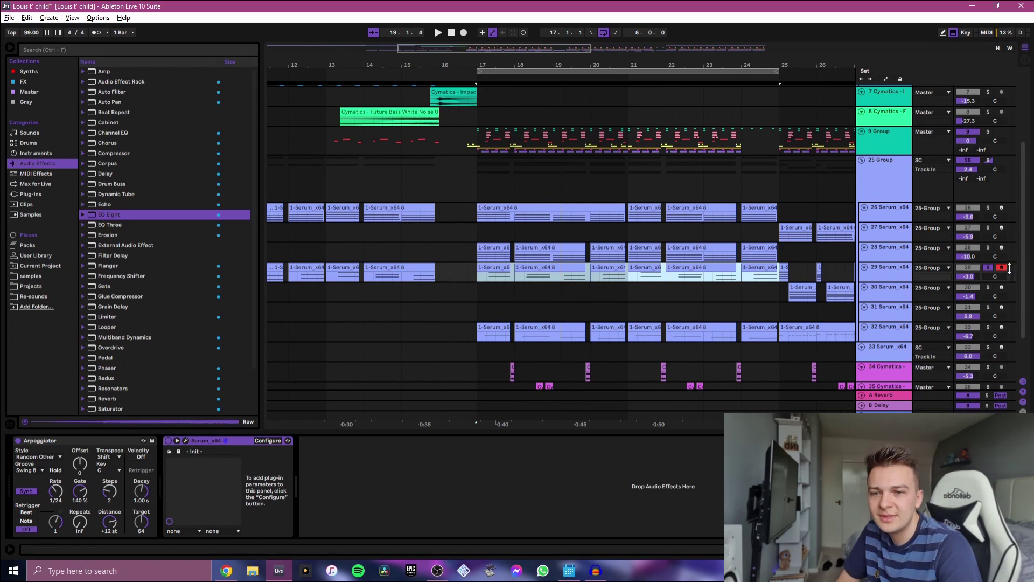
Step: Toggle track 29's solo off and back on, then play its chords from bar 17
left_click(991, 267)
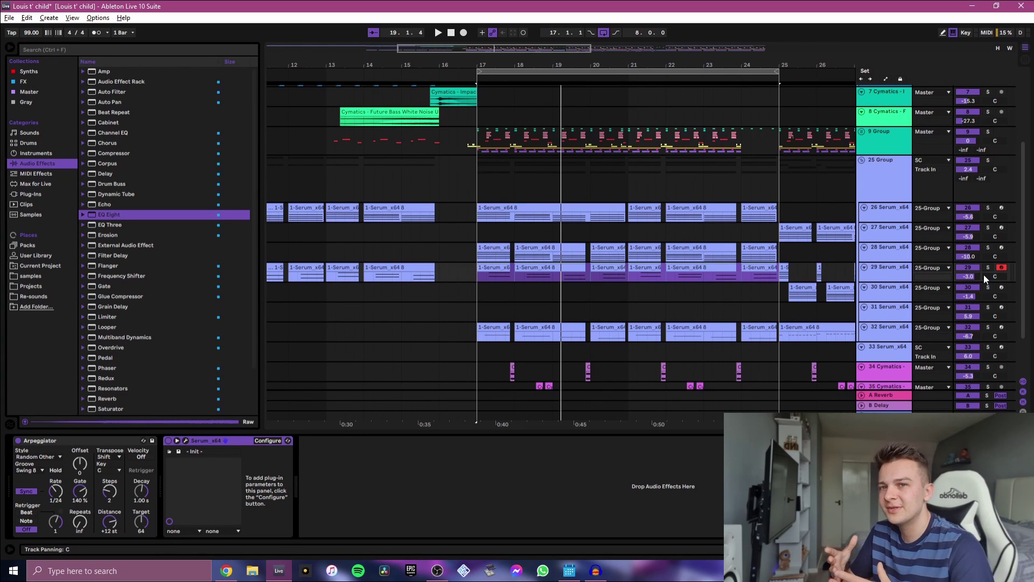
left_click(988, 267)
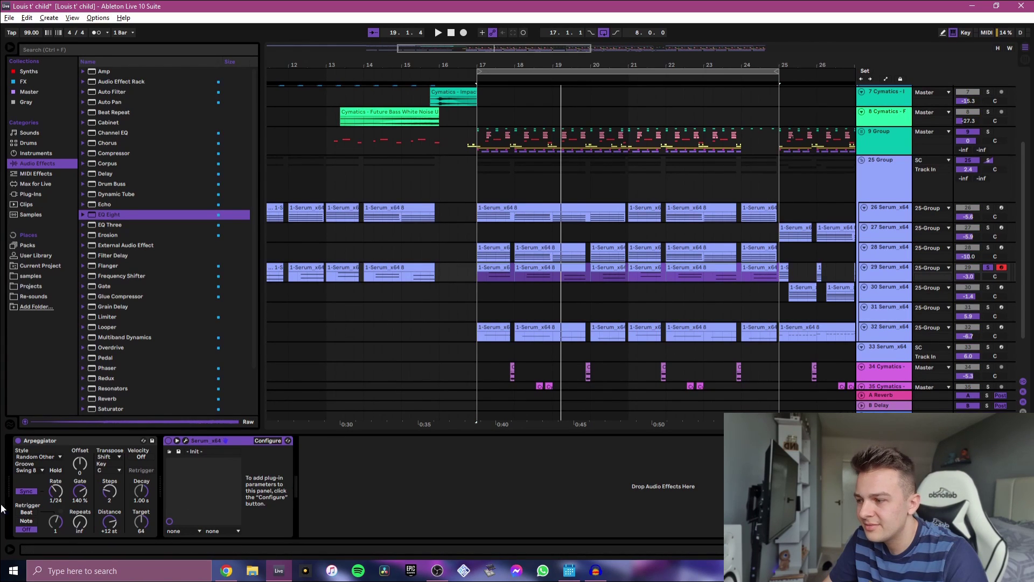
left_click(380, 471)
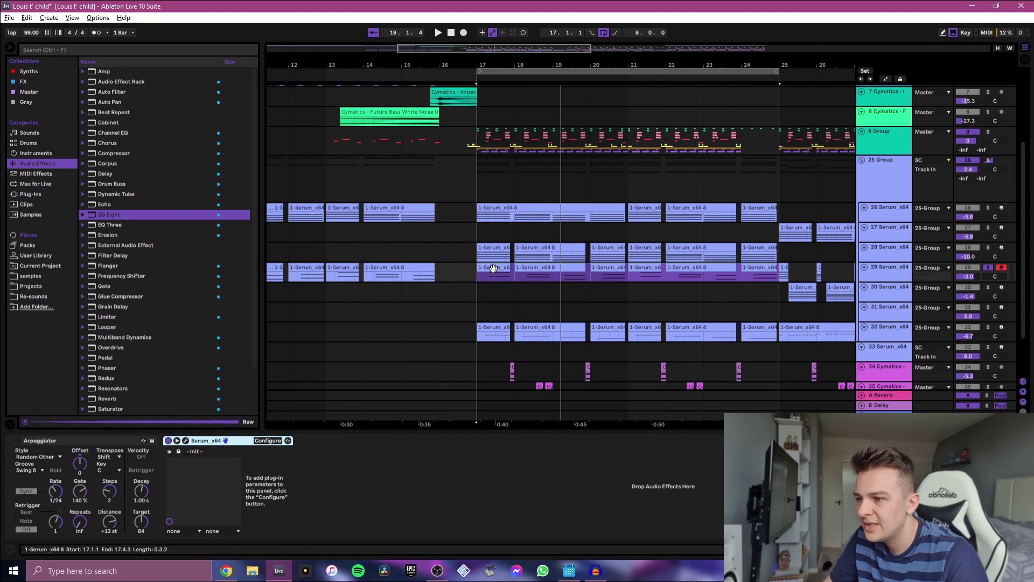
left_click(483, 294)
key("space")
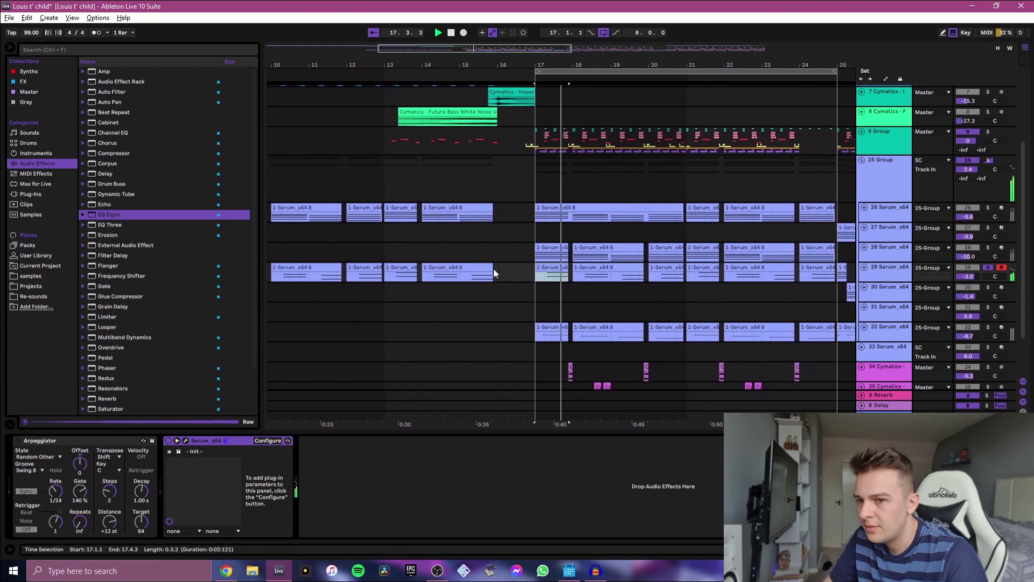
Step: Open track 29's bar-17 clip in an enlarged editor and check its B2 and F#3 notes
left_click_drag(535, 274, 567, 275)
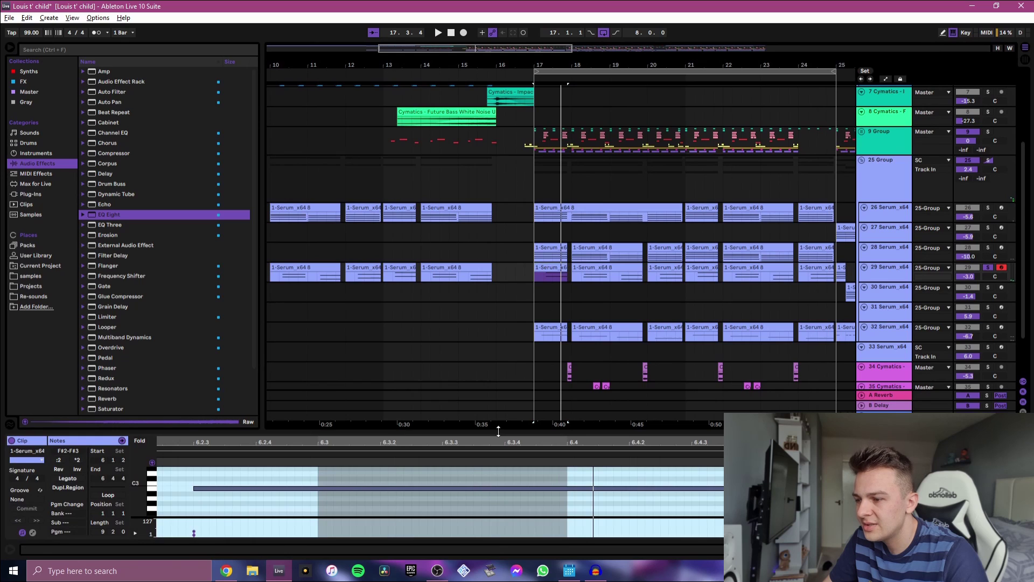
left_click_drag(543, 426, 543, 245)
left_click(226, 449)
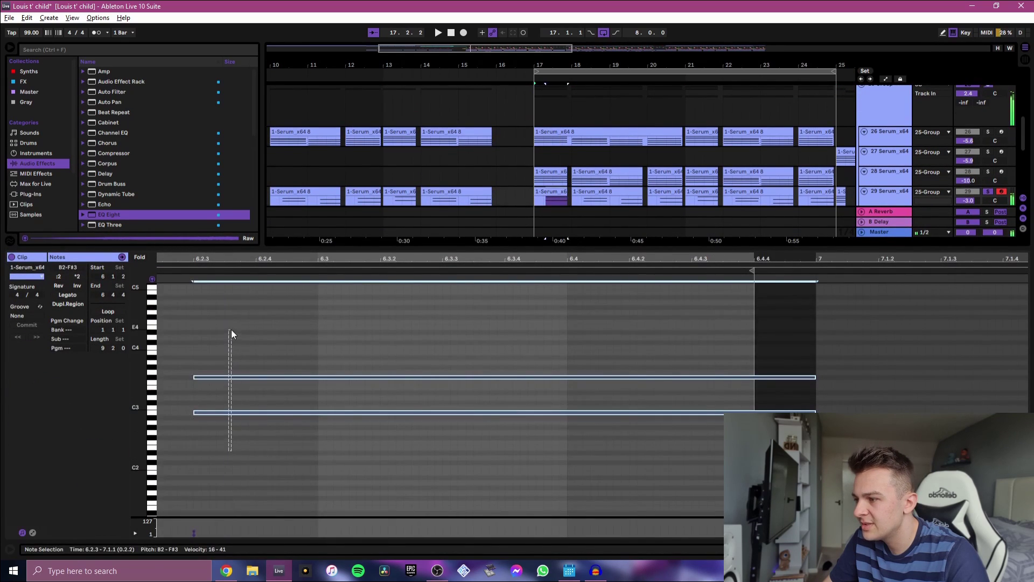
left_click(154, 413)
left_click(153, 383)
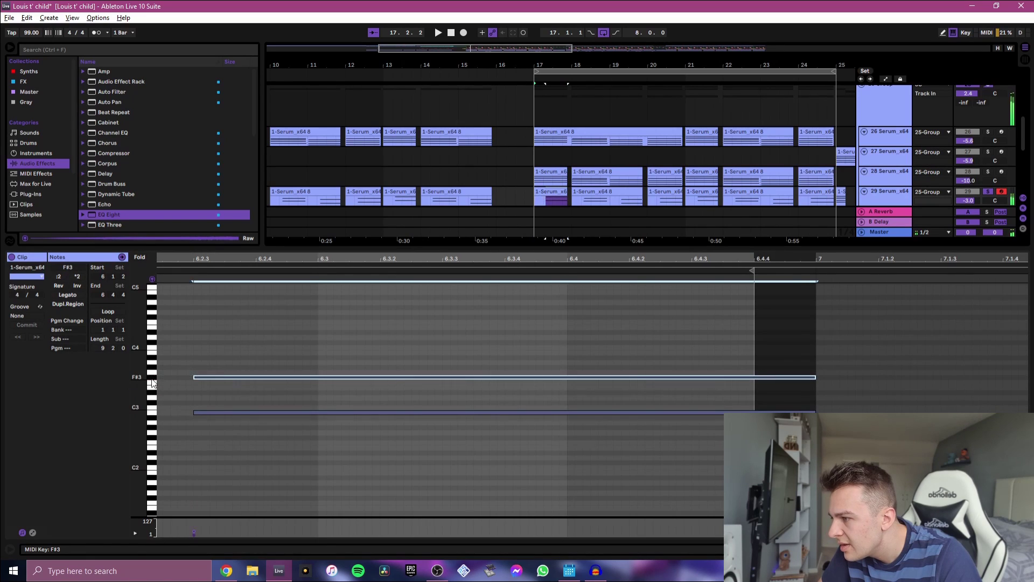
Step: Check the B2 and F#3 notes in track 28's bar-17 clip
left_click(549, 177)
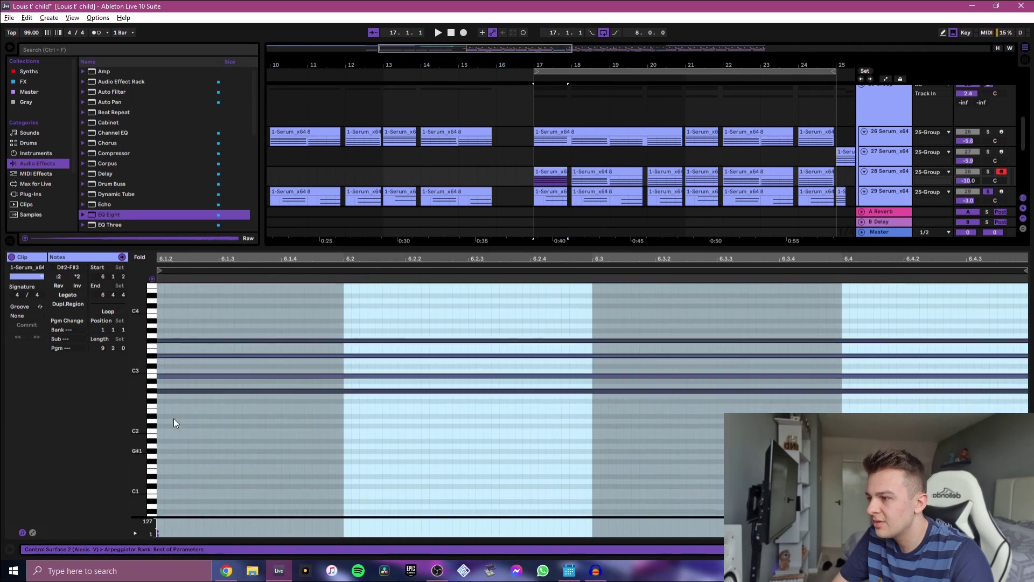
scroll(242, 413, "up", 3)
left_click(165, 387)
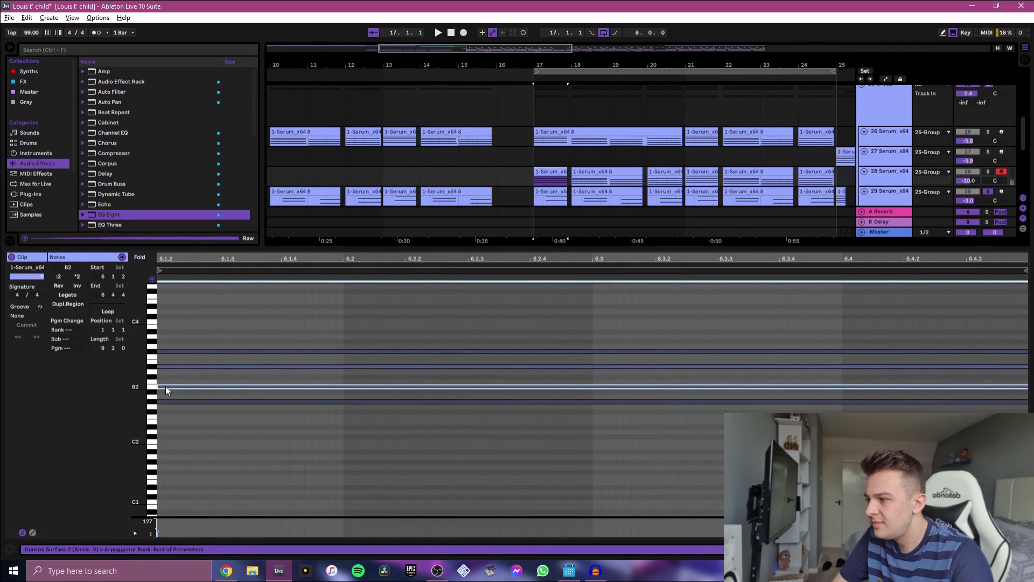
left_click(174, 352)
Step: Hide the clip editor and raise track 29's volume to 6.0 dB while auditioning from bar 20
key("ctrl+alt+l")
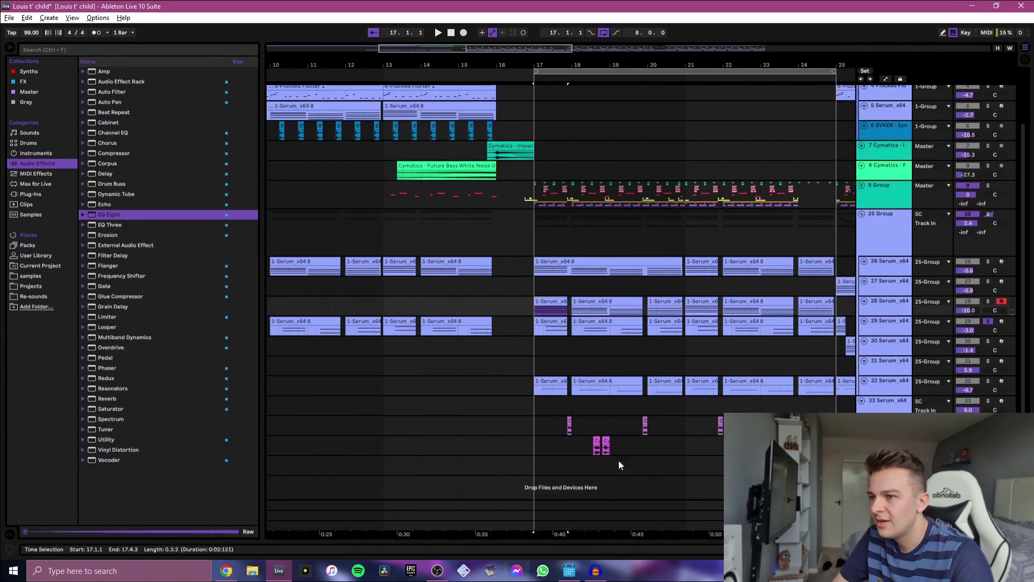
left_click(602, 325)
left_click(659, 319)
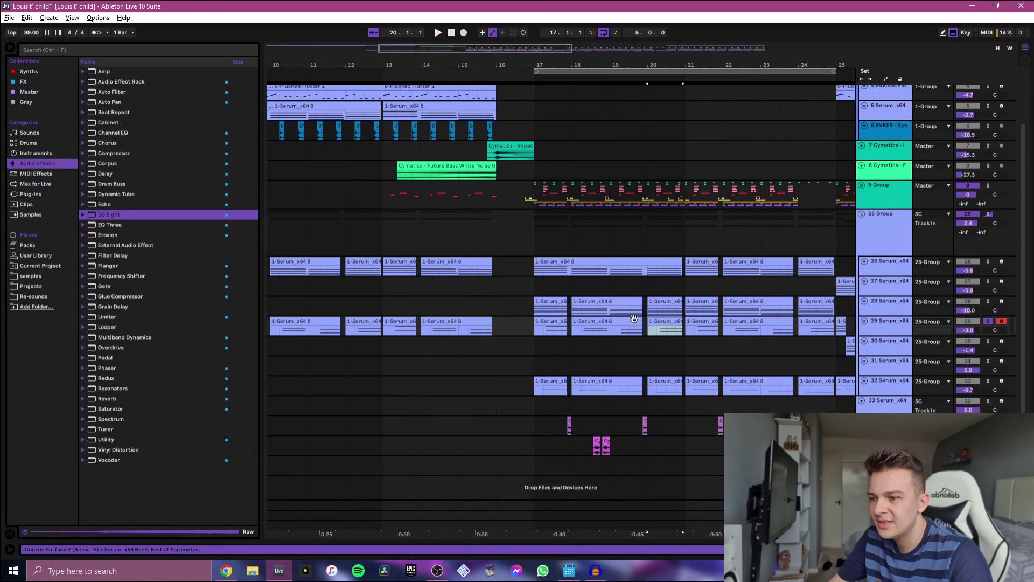
left_click(907, 329)
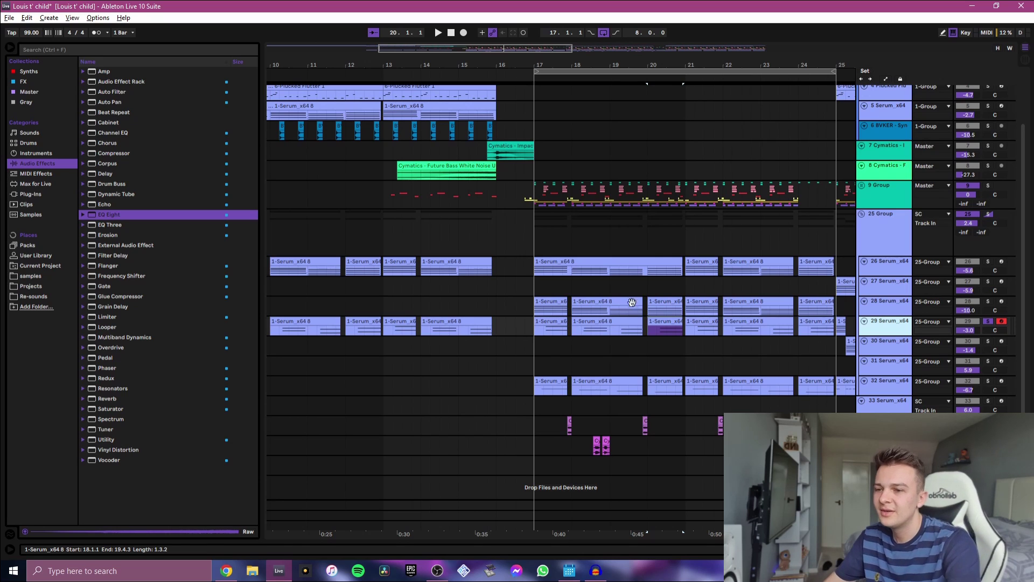
key("space")
key("space")
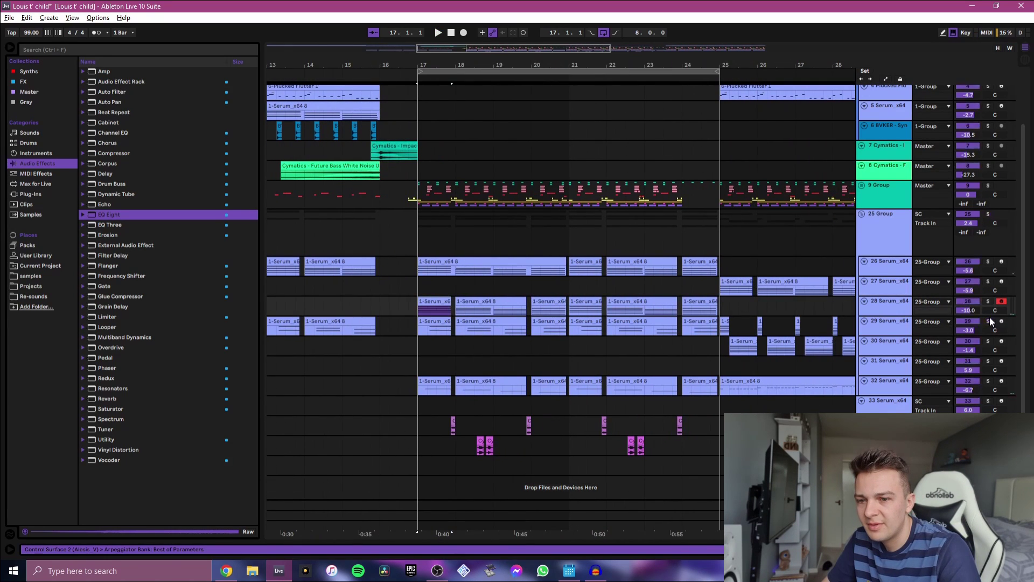
key("space")
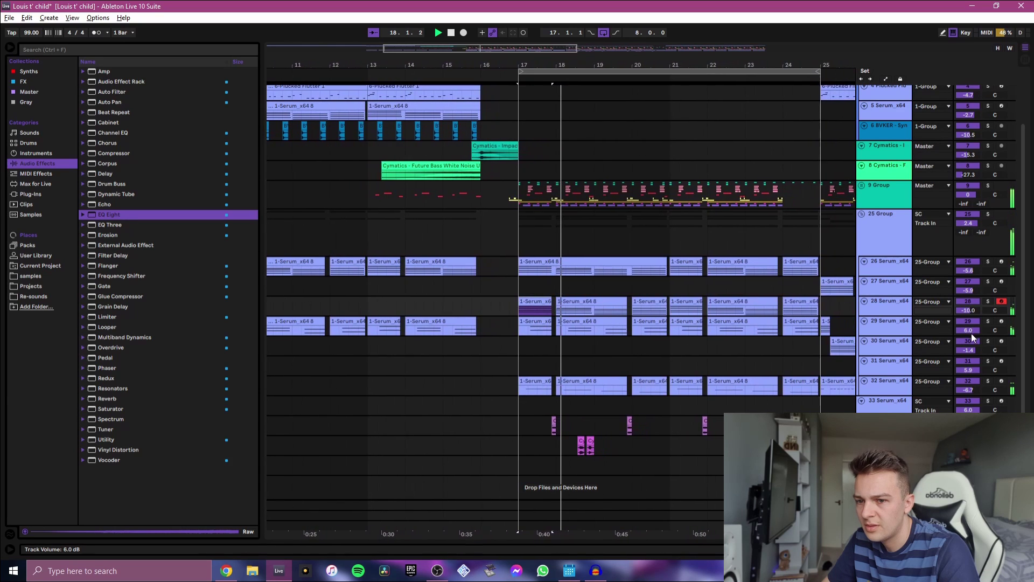
left_click_drag(971, 333, 971, 350)
key("space")
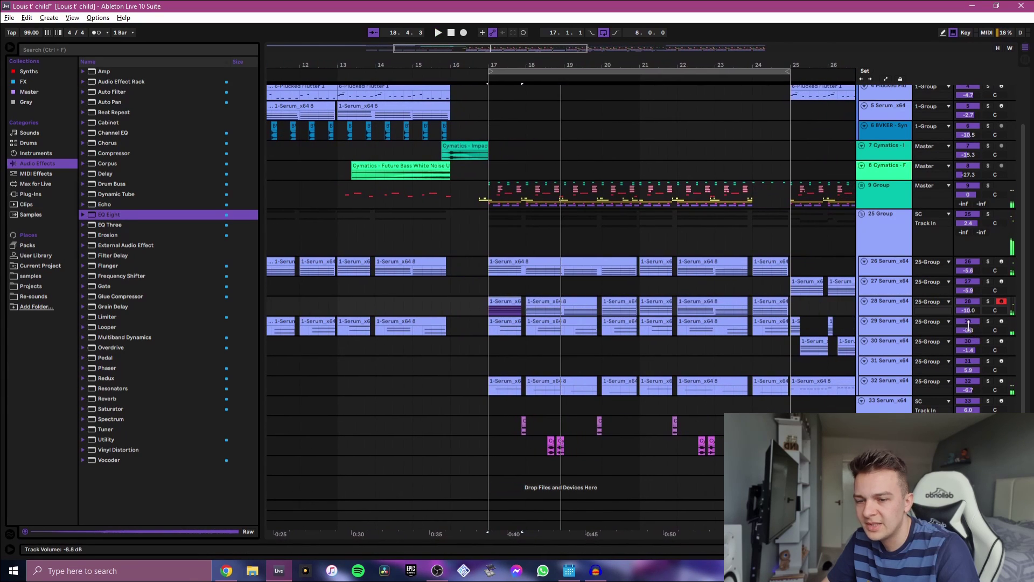
Step: Show track 29's device chain and switch on its Arpeggiator
left_click(894, 322)
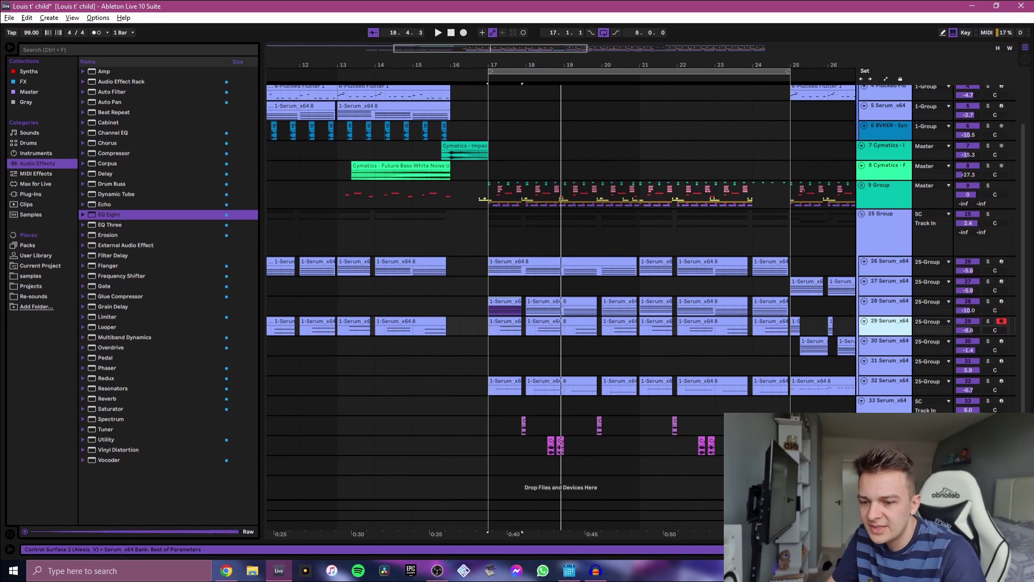
key("ctrl+alt+l")
left_click(18, 440)
left_click(29, 457)
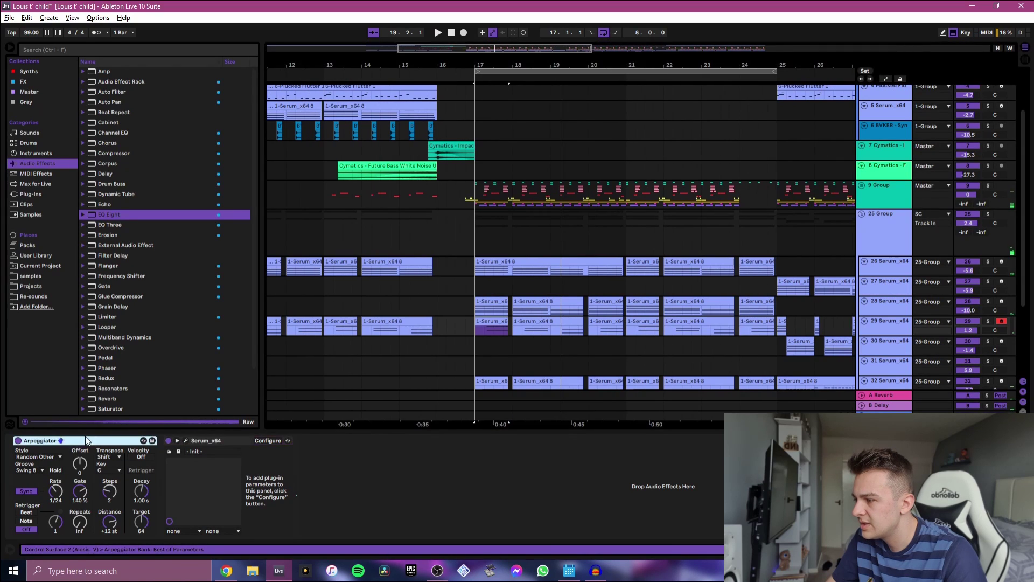
Step: Audition the arpeggio with Straight groove, then change the Arpeggiator groove to Swing 8
left_click(30, 470)
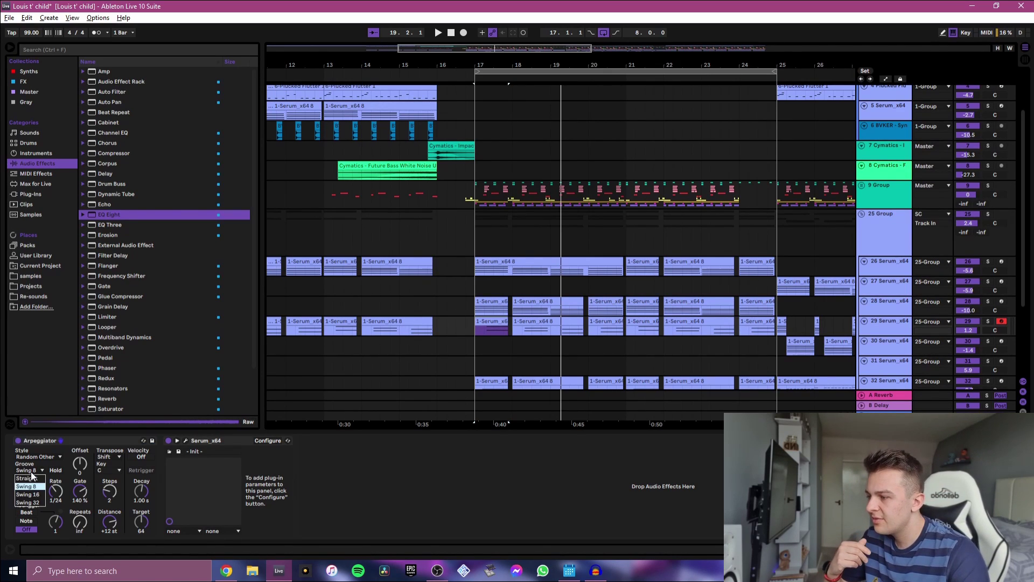
left_click(31, 478)
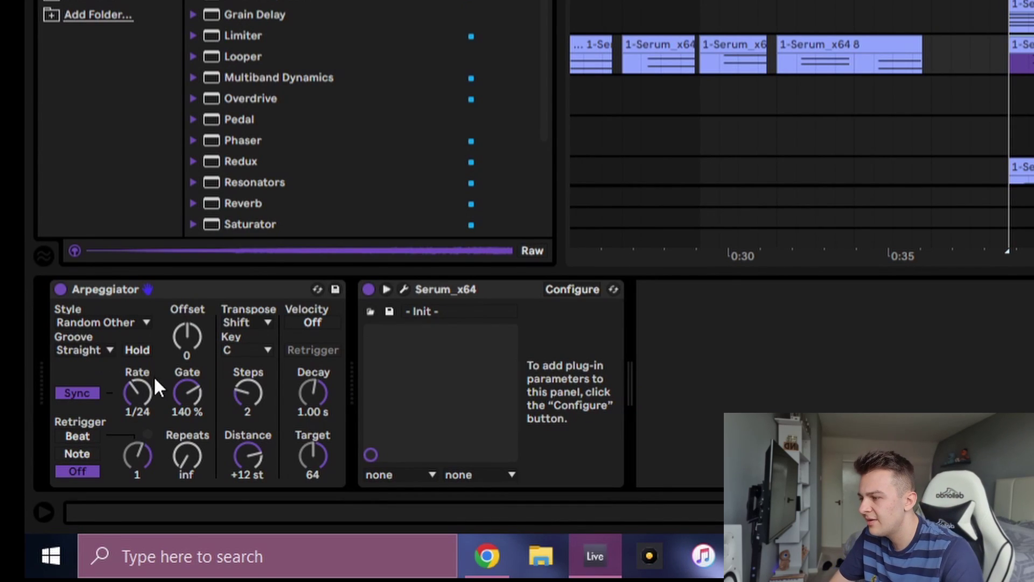
left_click(147, 389)
key("space")
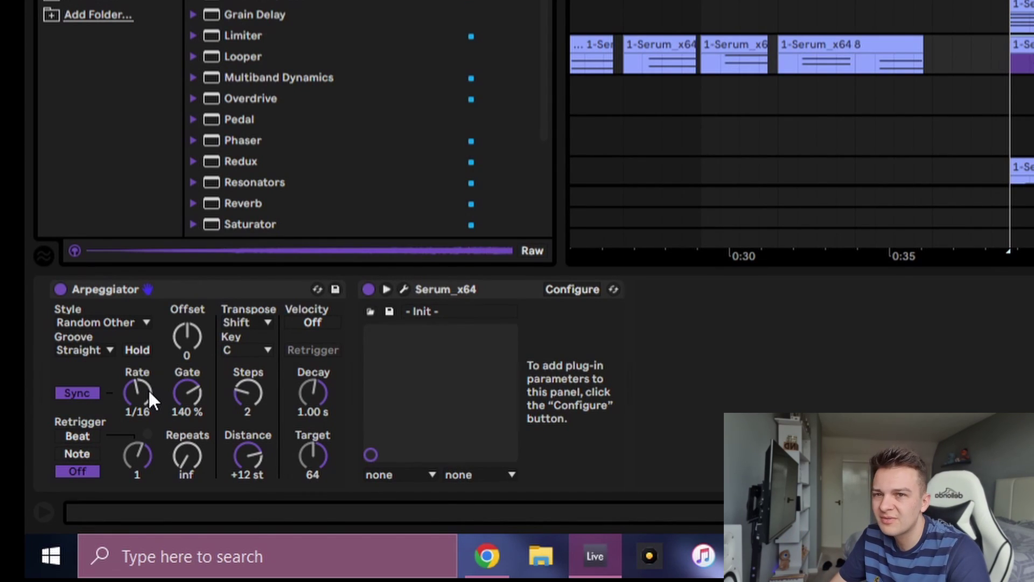
key("space")
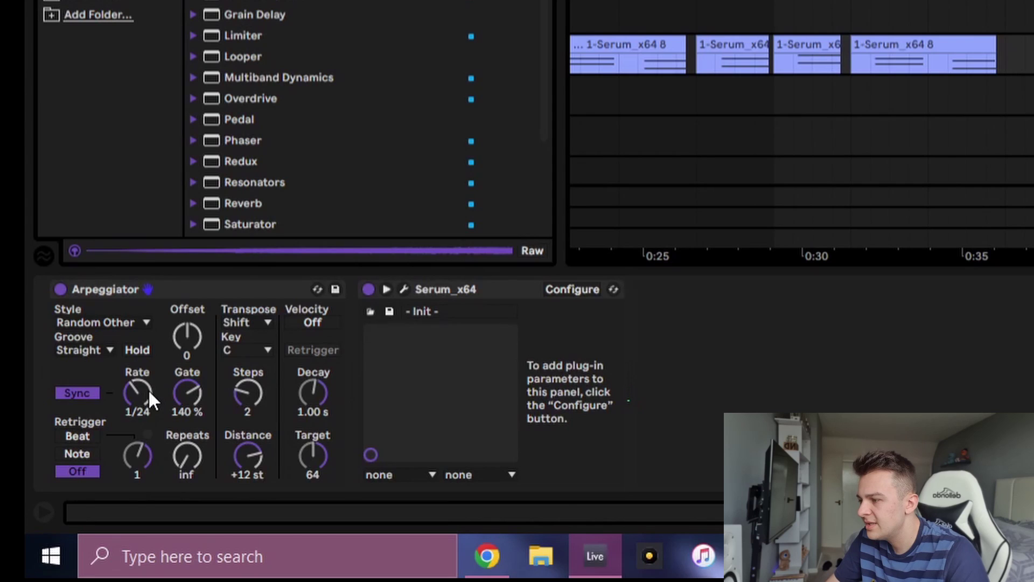
left_click(89, 349)
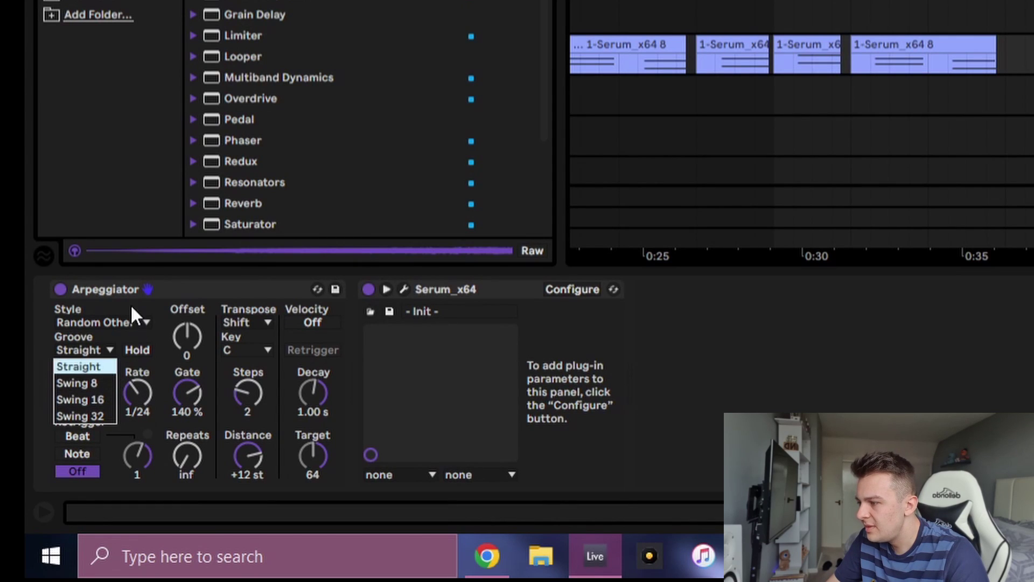
left_click(101, 384)
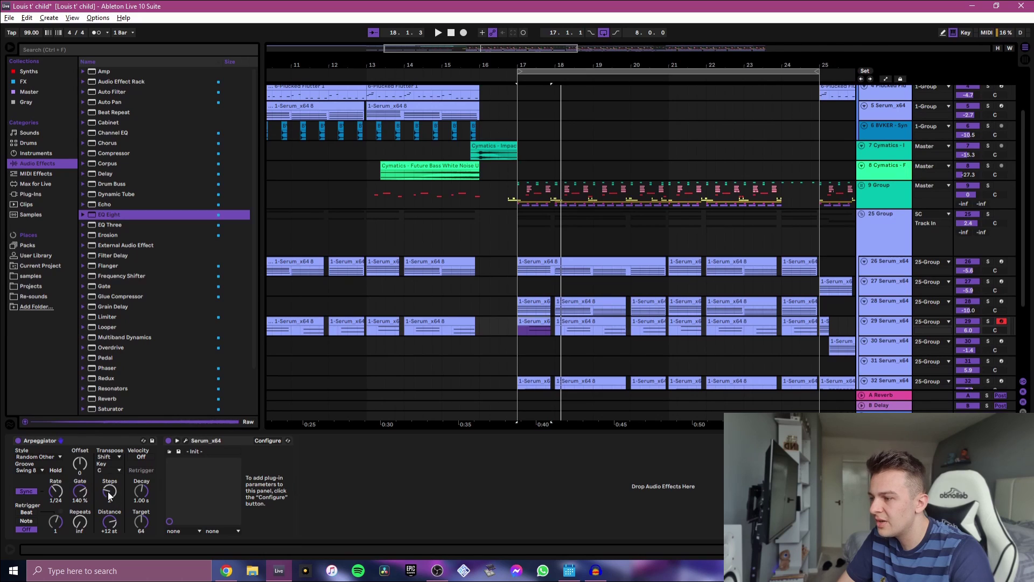
Step: Set the Arpeggiator to 2 steps, play the swung arpeggio, and open track 29's Serum editor
left_click_drag(109, 494, 110, 489)
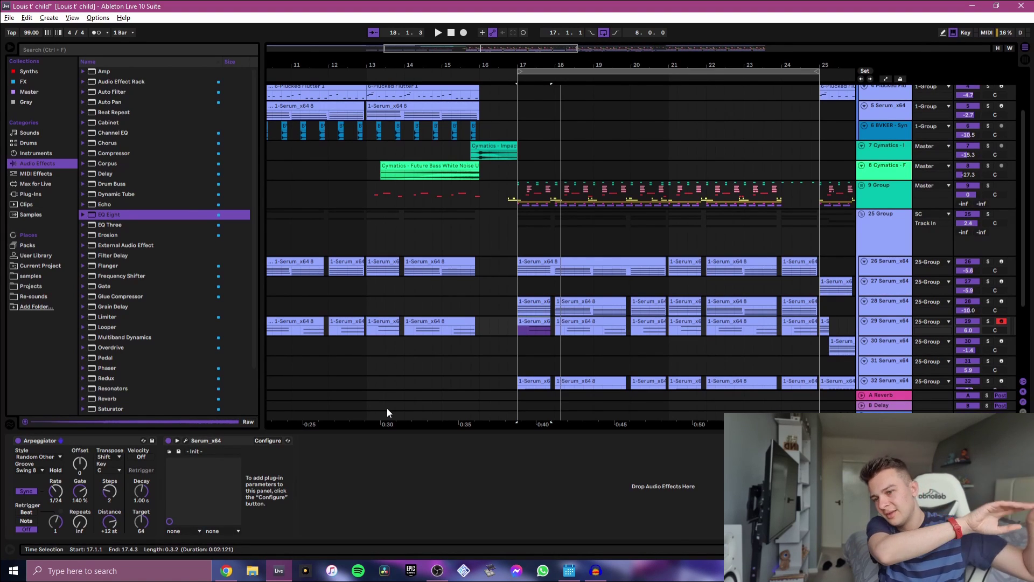
key("space")
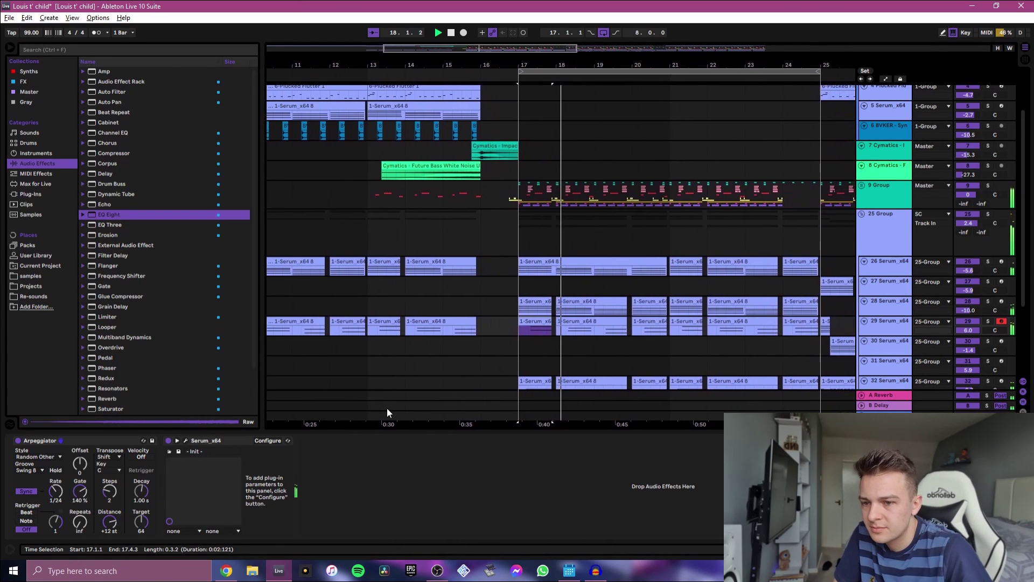
left_click(267, 440)
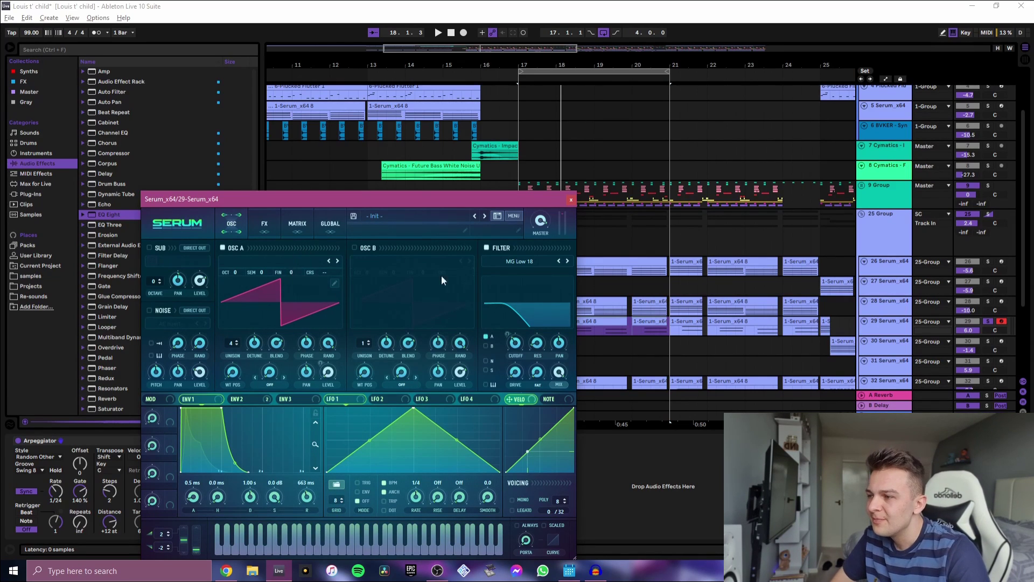
Step: Look over Serum's oscillator A wavetable list, ENV 2 and FX pages without changing them
left_click(248, 260)
left_click(286, 248)
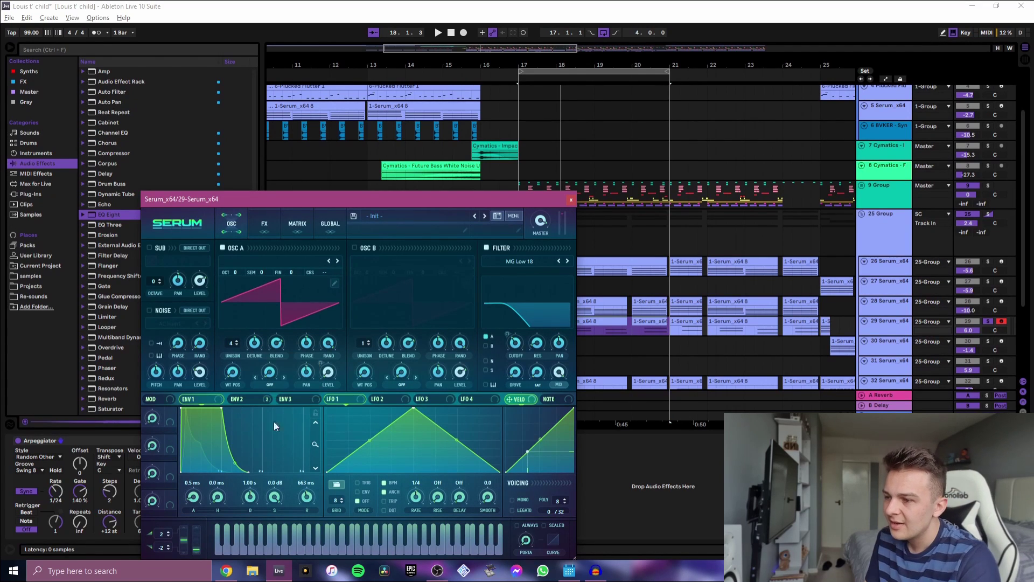
left_click(253, 397)
left_click(267, 223)
left_click(236, 223)
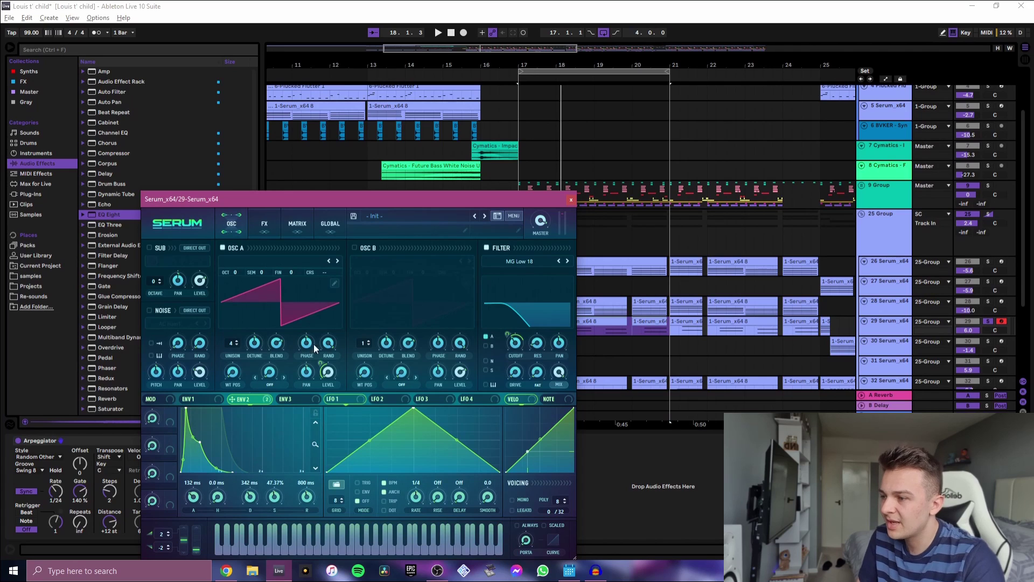
key("space")
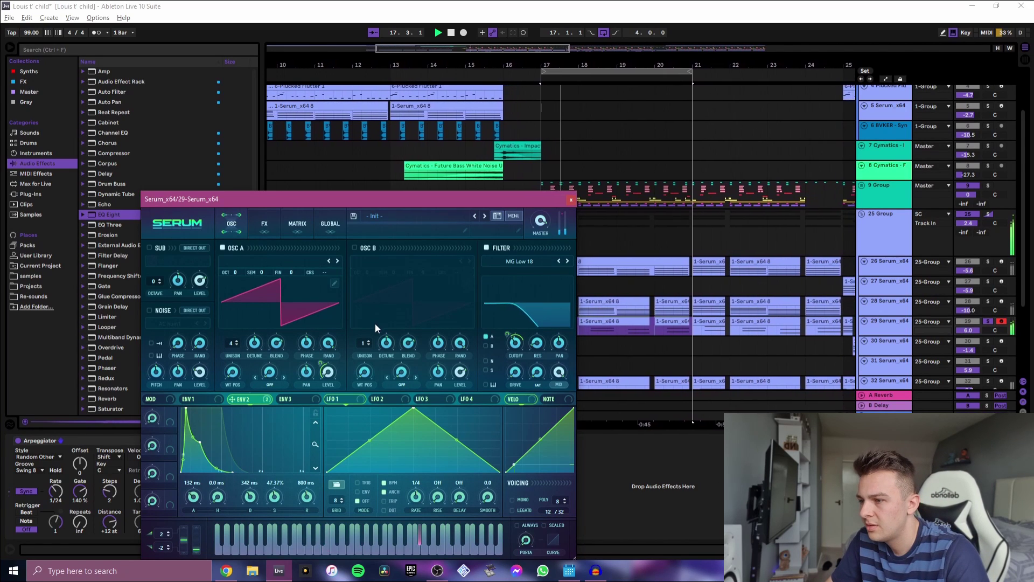
Step: Switch Serum's filter off and drop ENV 2 attack to 0 ms, replaying from bar 17
left_click(487, 249)
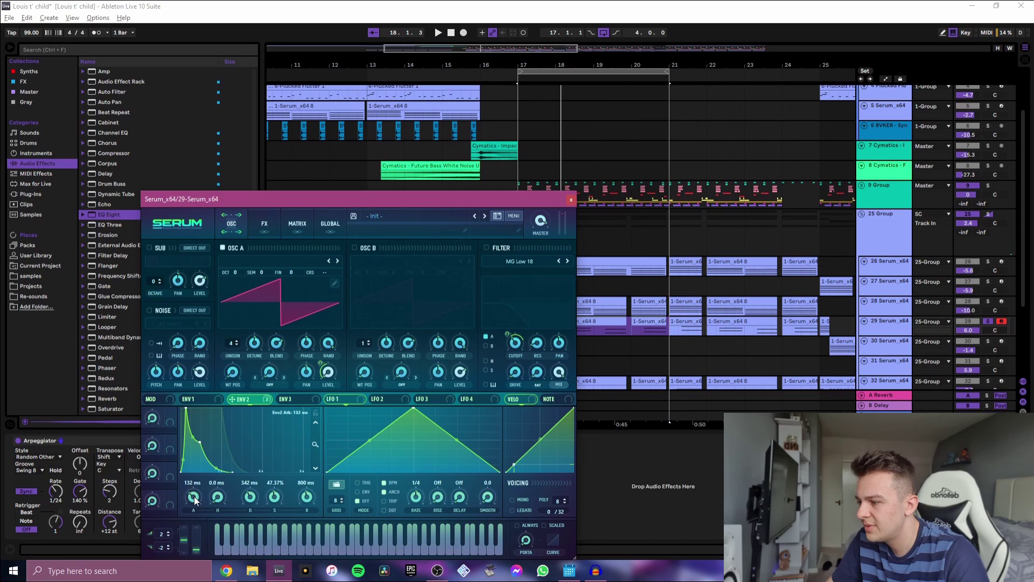
left_click_drag(195, 501, 186, 558)
key("alt+space")
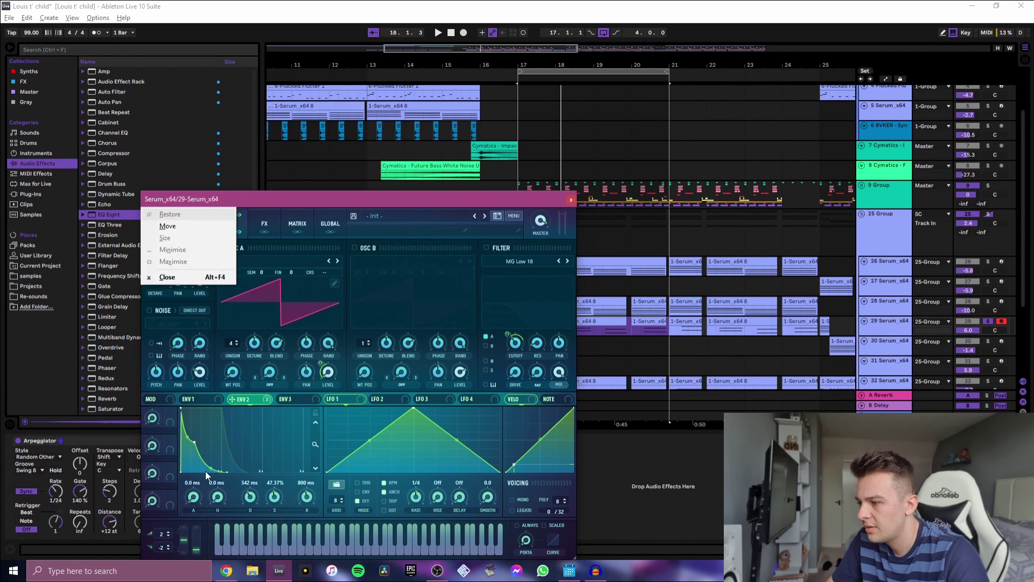
key("Escape")
key("space")
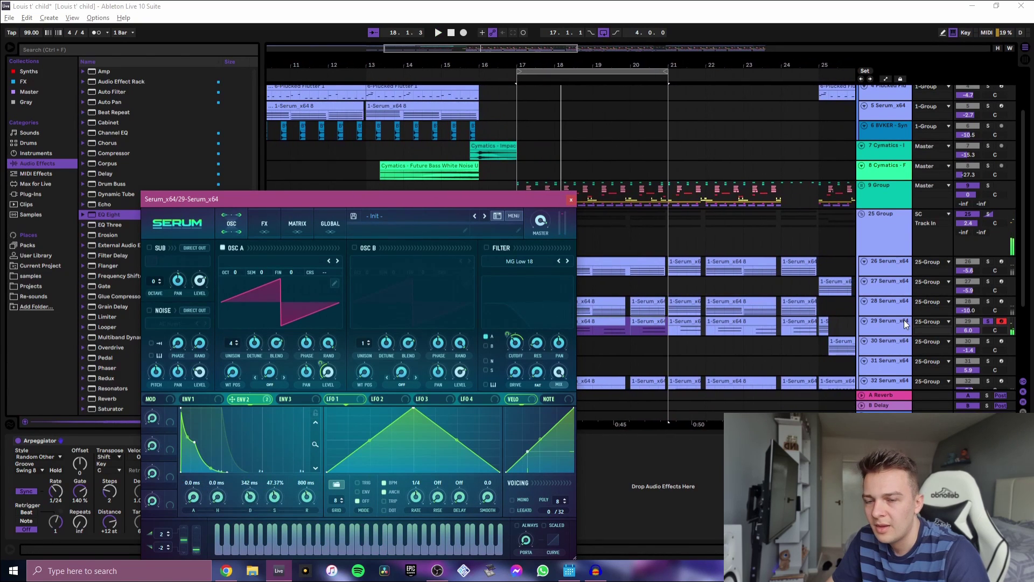
left_click(673, 156)
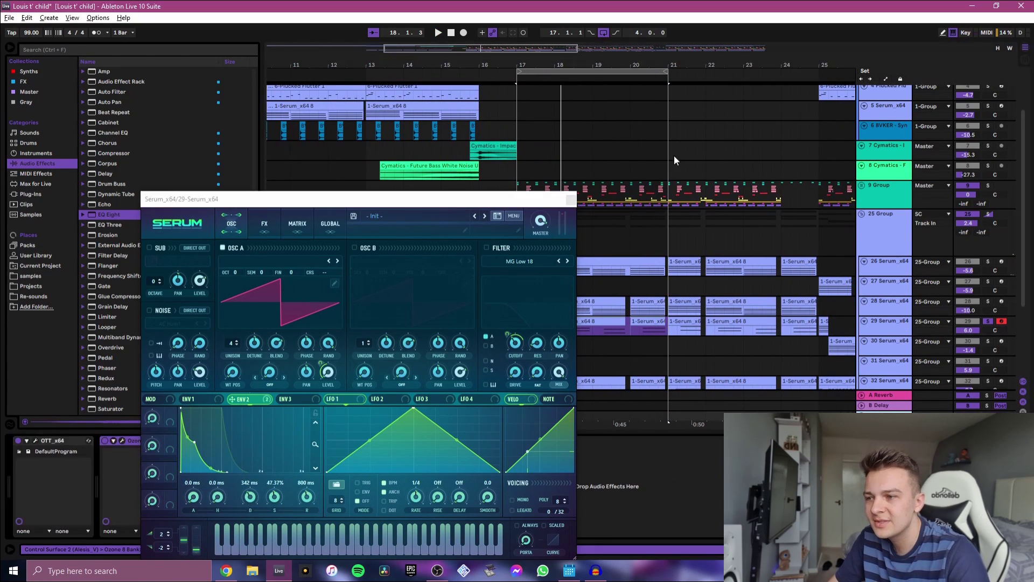
left_click(502, 197)
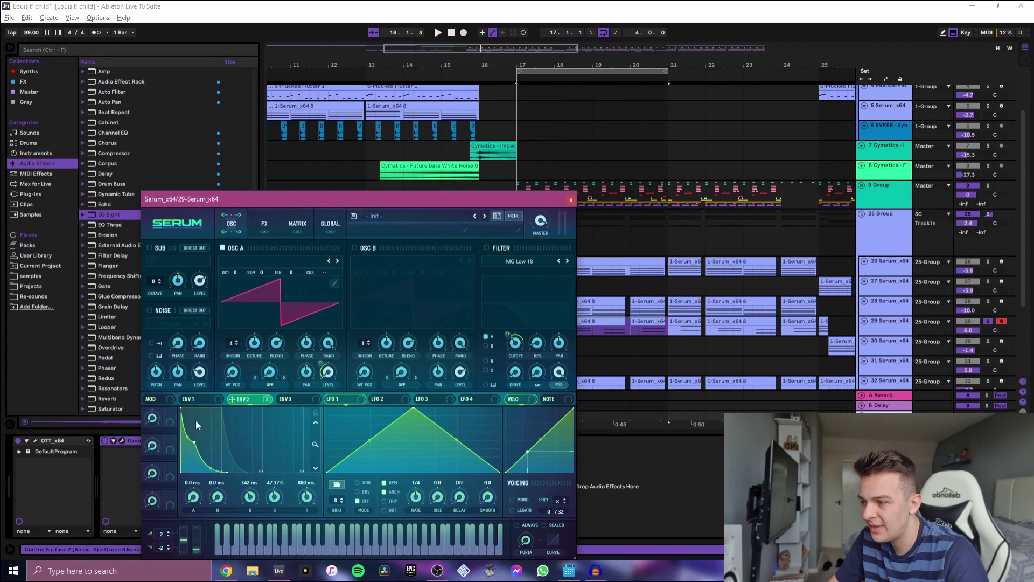
Step: Unsolo track 29, rebalance its volume around -0.9 dB, and turn Serum's filter back on
left_click(989, 322)
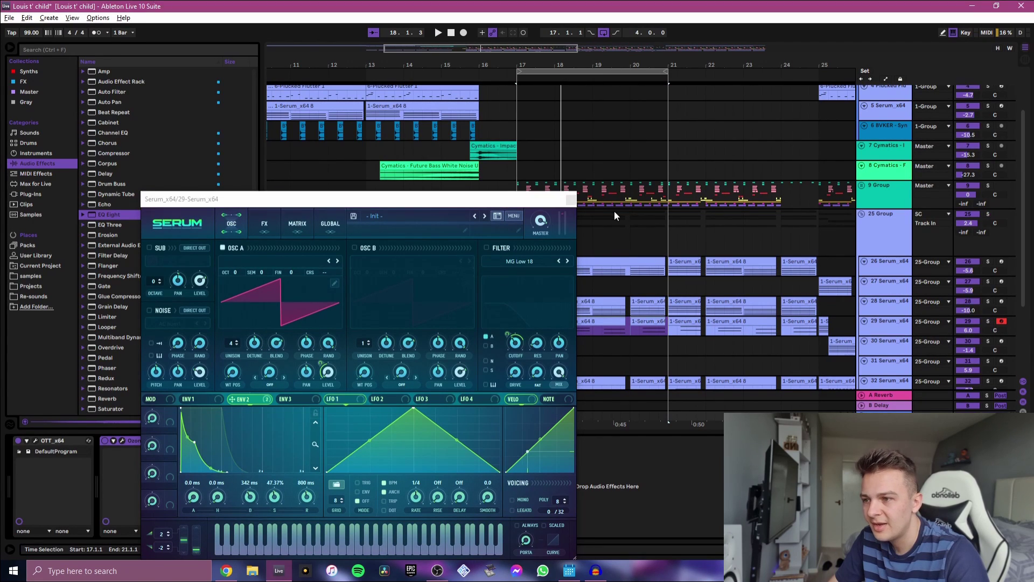
left_click(520, 107)
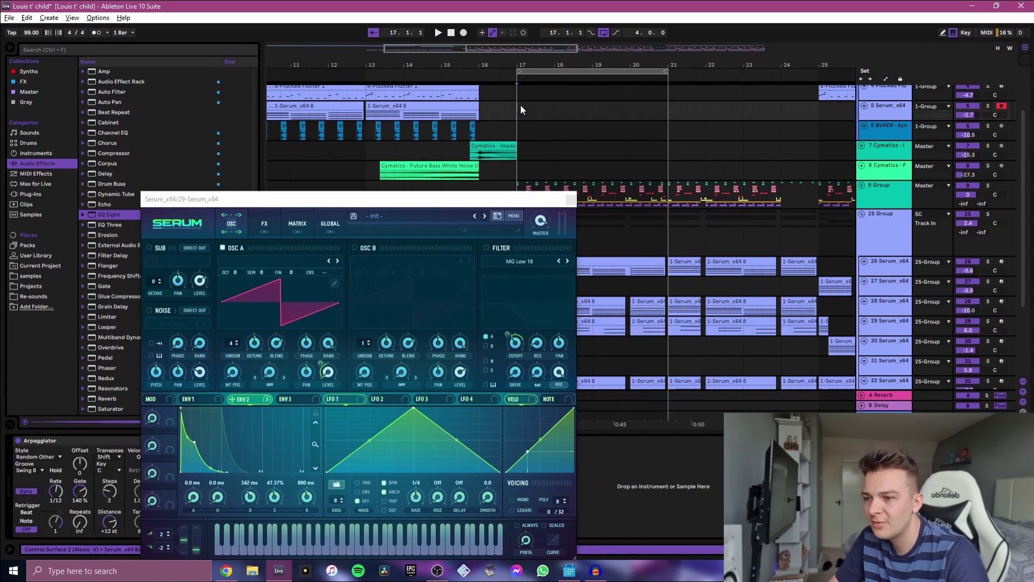
key("space")
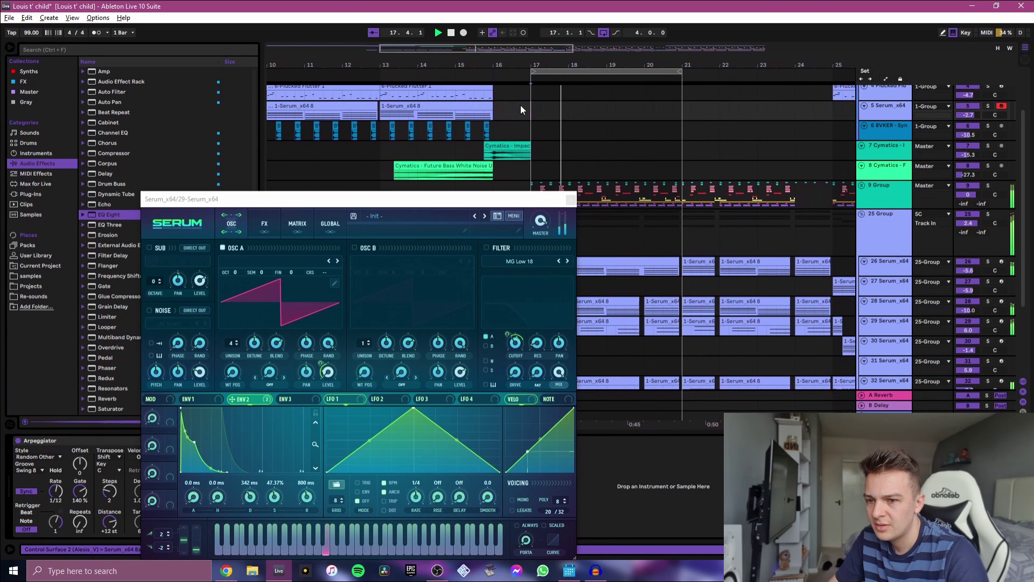
left_click_drag(970, 331, 974, 331)
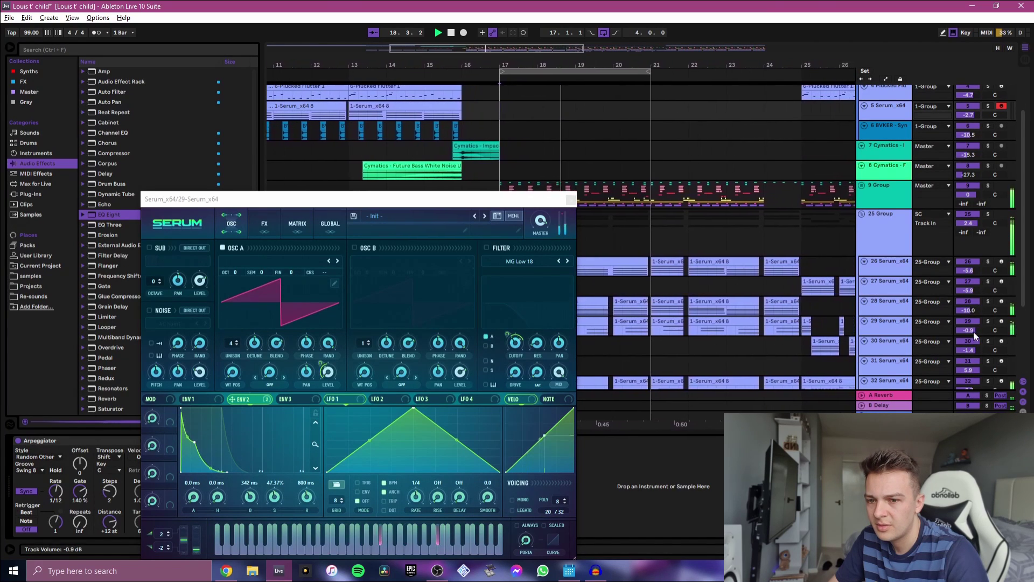
key("space")
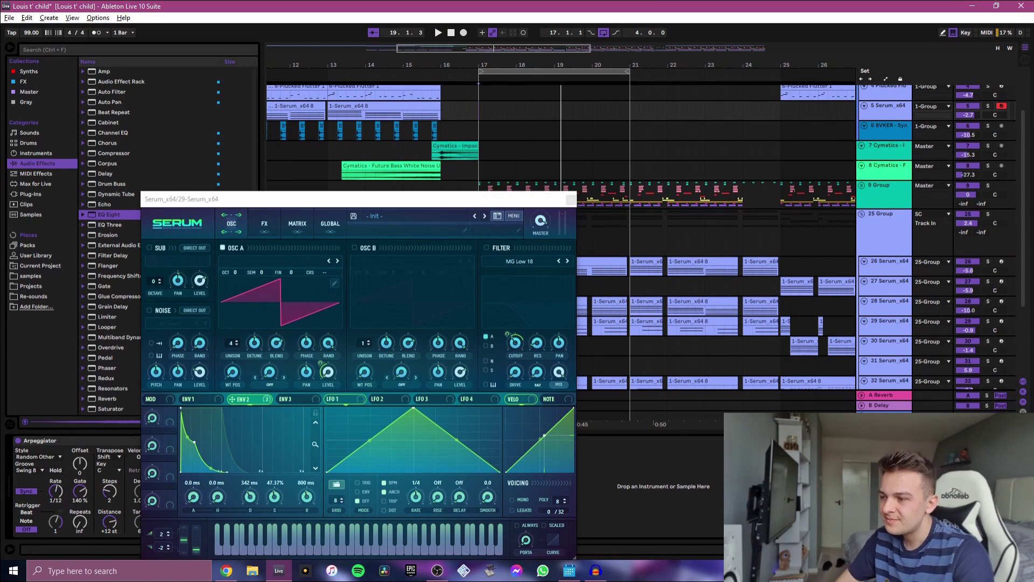
left_click(486, 247)
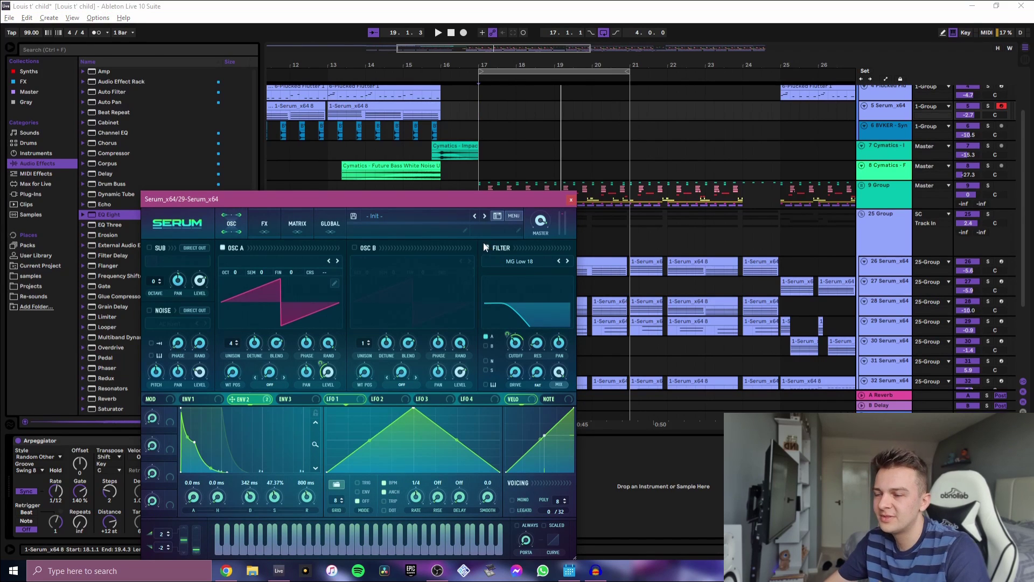
key("space")
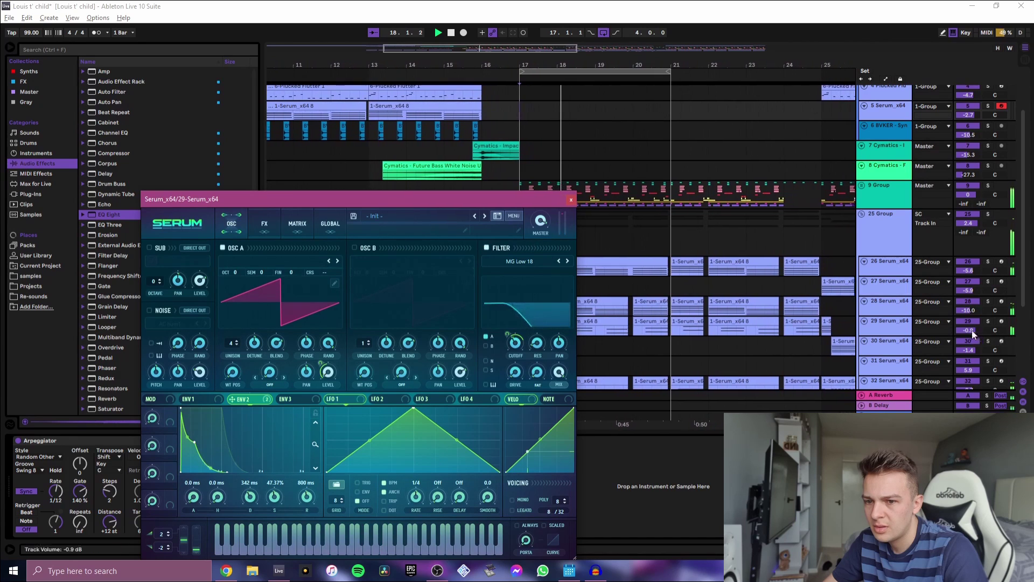
mouse_move(968, 330)
left_mouse_down()
mouse_move(968, 321)
mouse_move(971, 332)
left_mouse_up()
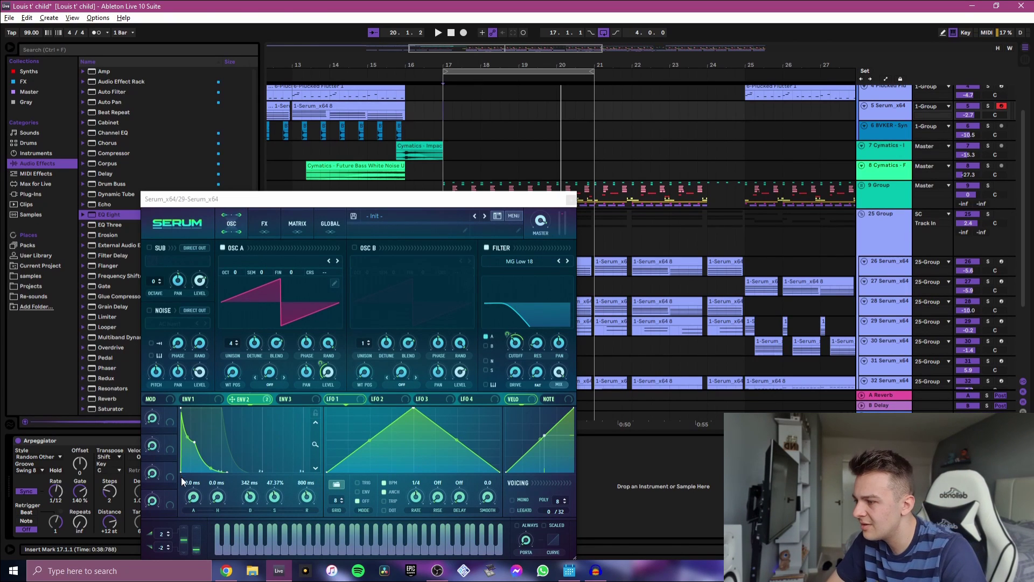
Step: Lengthen Serum's ENV 2 attack to 123 ms, audition it, and review the FX chain
left_click(194, 497)
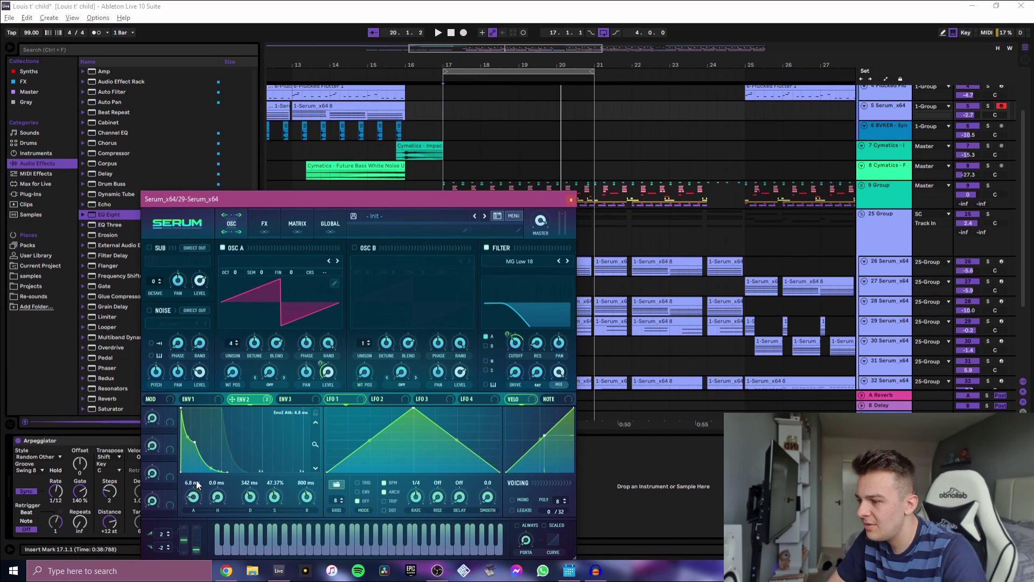
left_click_drag(197, 484, 198, 464)
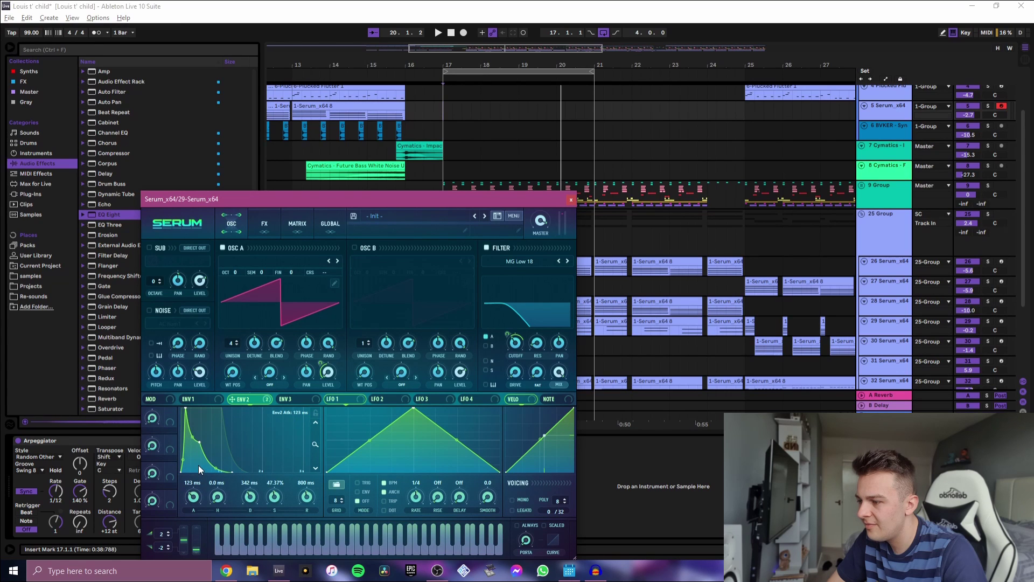
key("space")
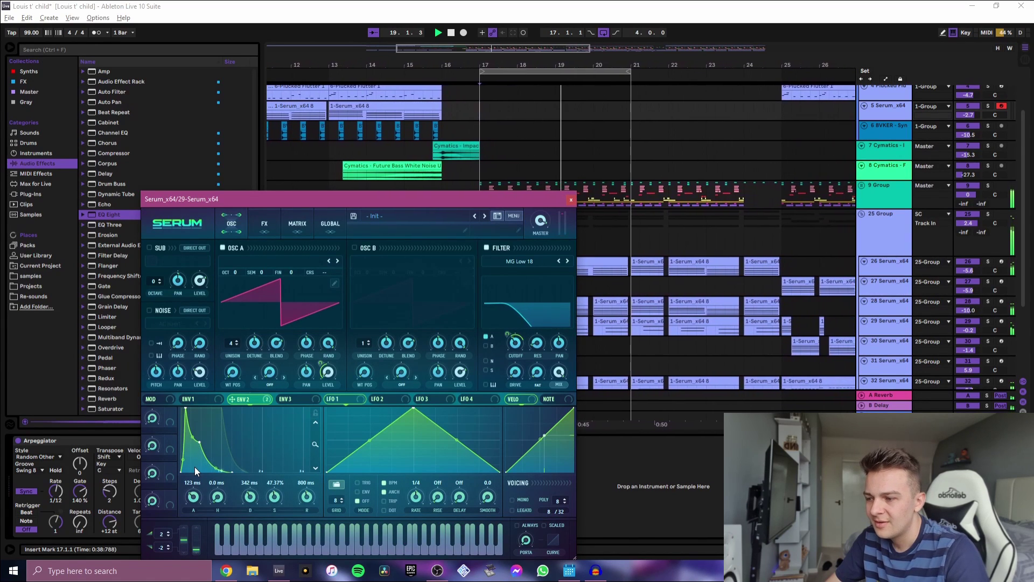
key("space")
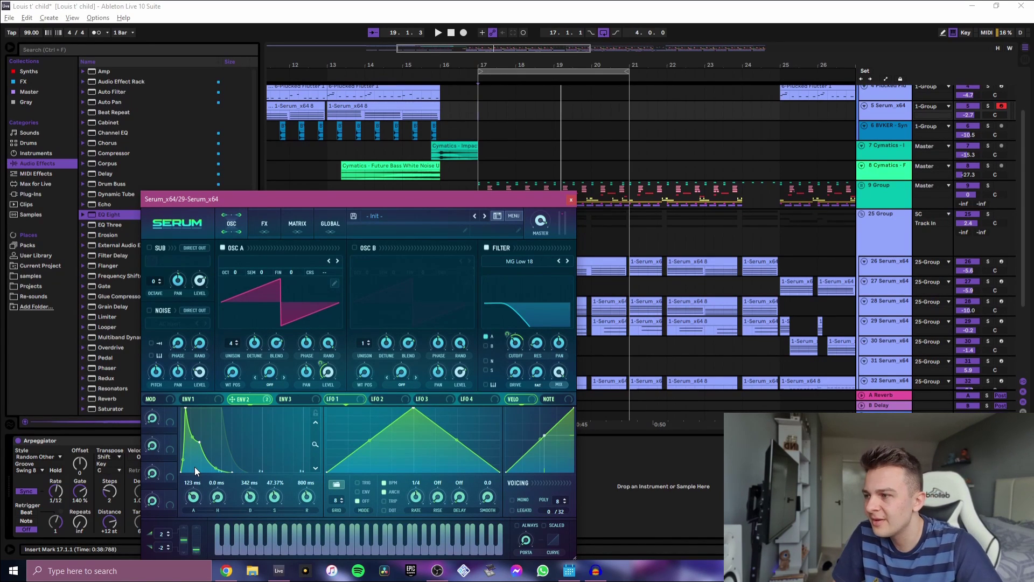
left_click(264, 225)
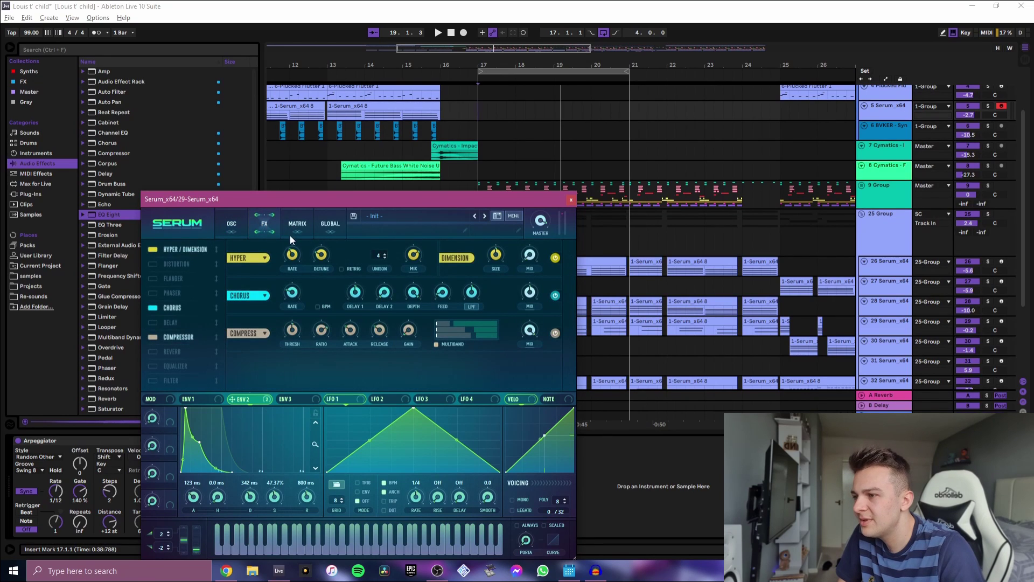
left_click(232, 223)
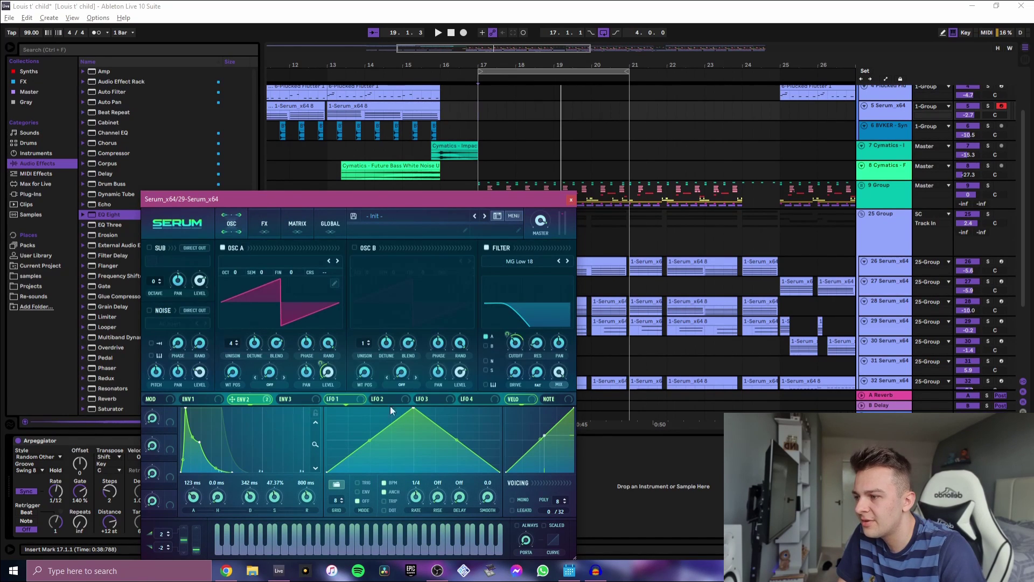
left_click(274, 224)
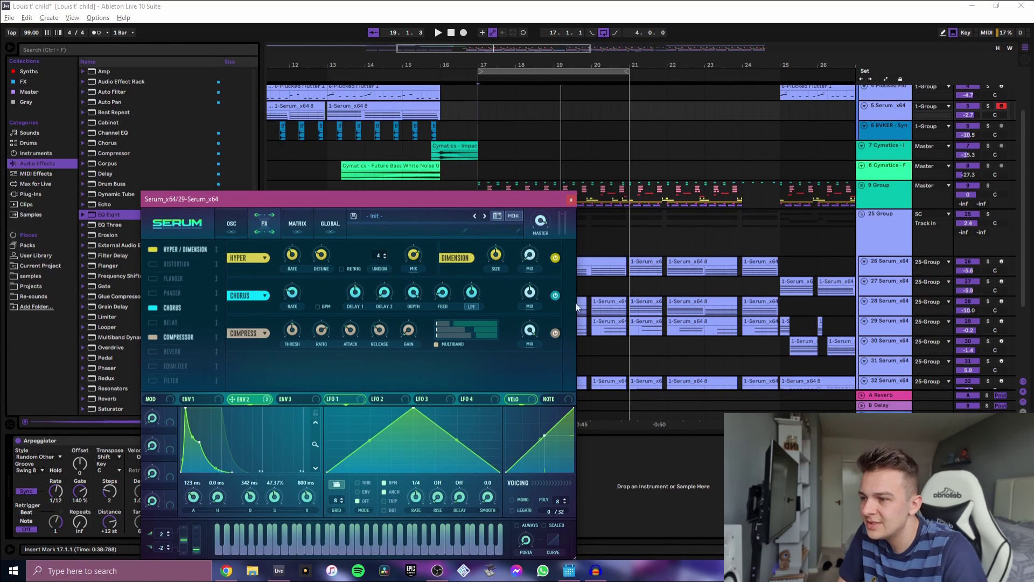
Step: Close the open Serum editor and loop bars 17–25 on track 32's clip with Ctrl+L
left_click(571, 200)
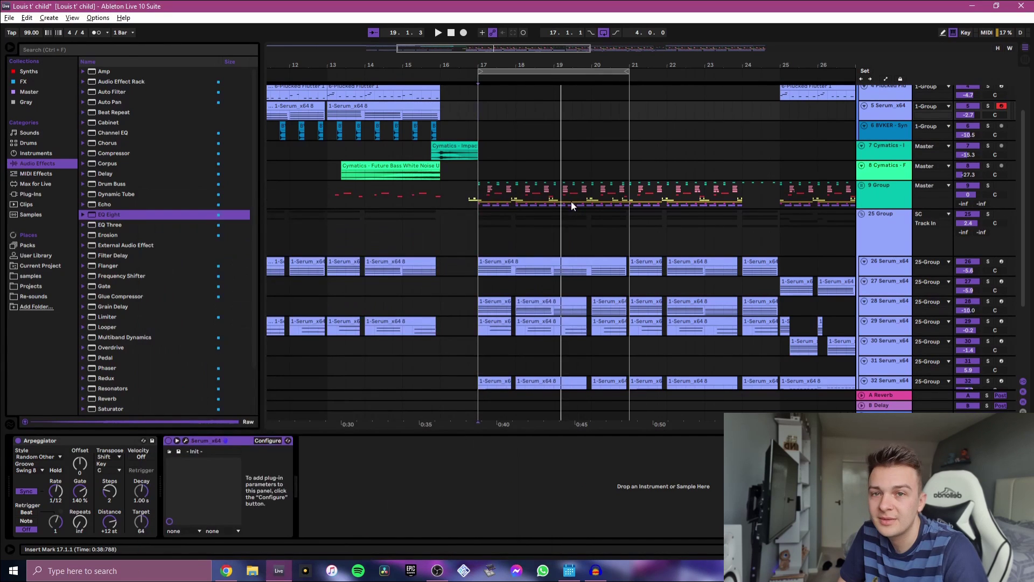
left_click(480, 280)
key("space")
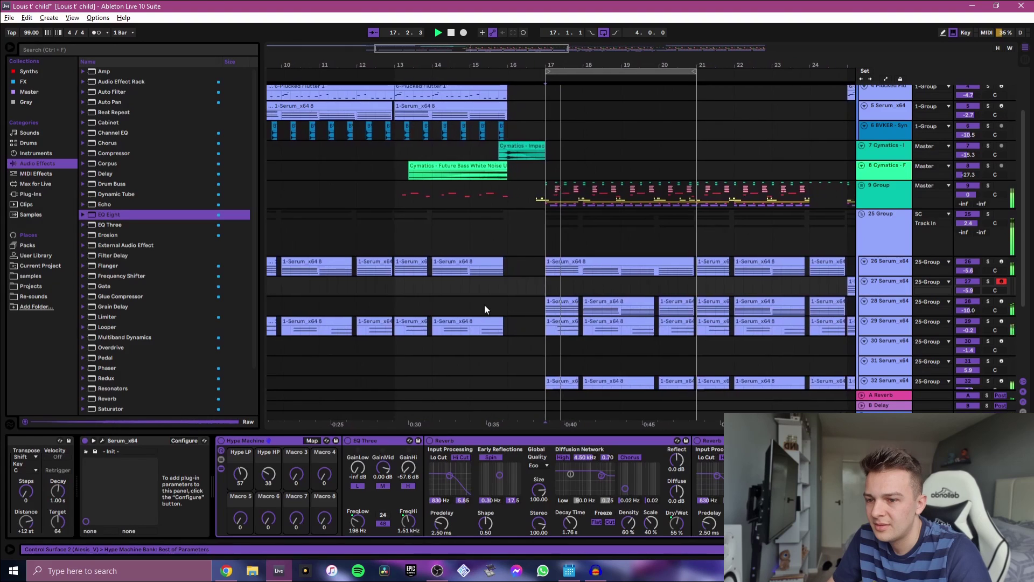
left_click(910, 339)
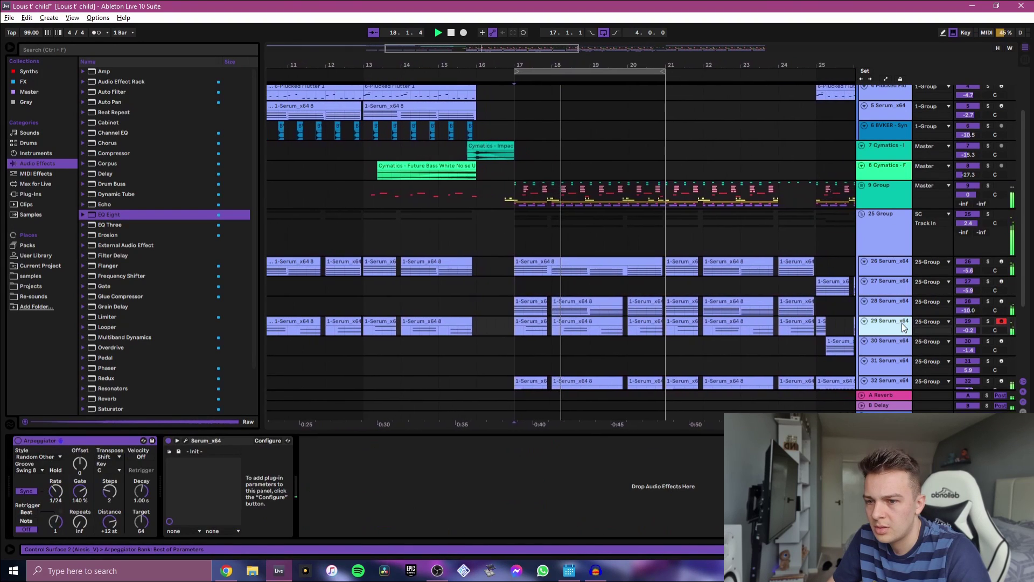
key("w")
left_click(432, 284)
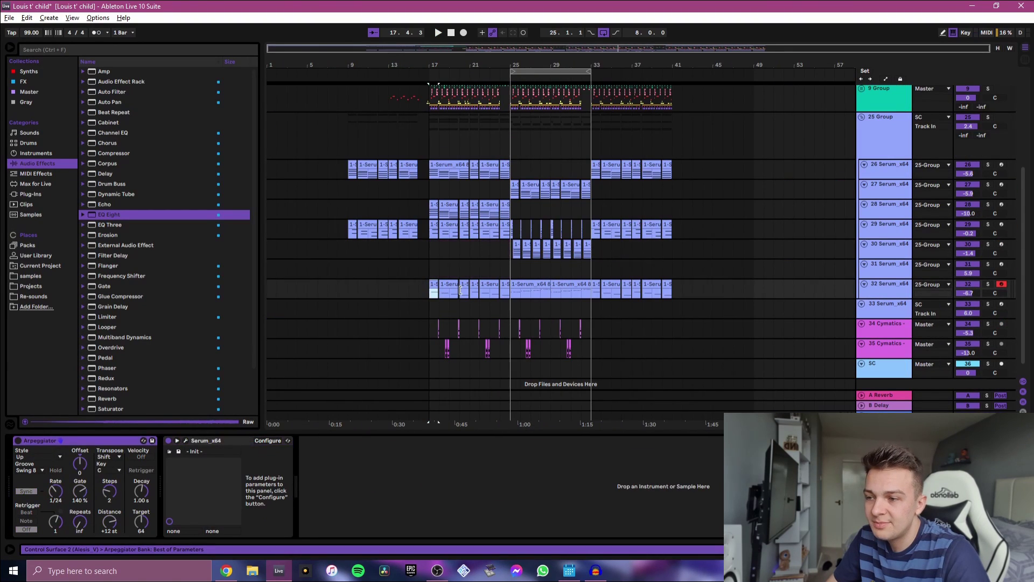
left_click_drag(469, 292, 510, 294)
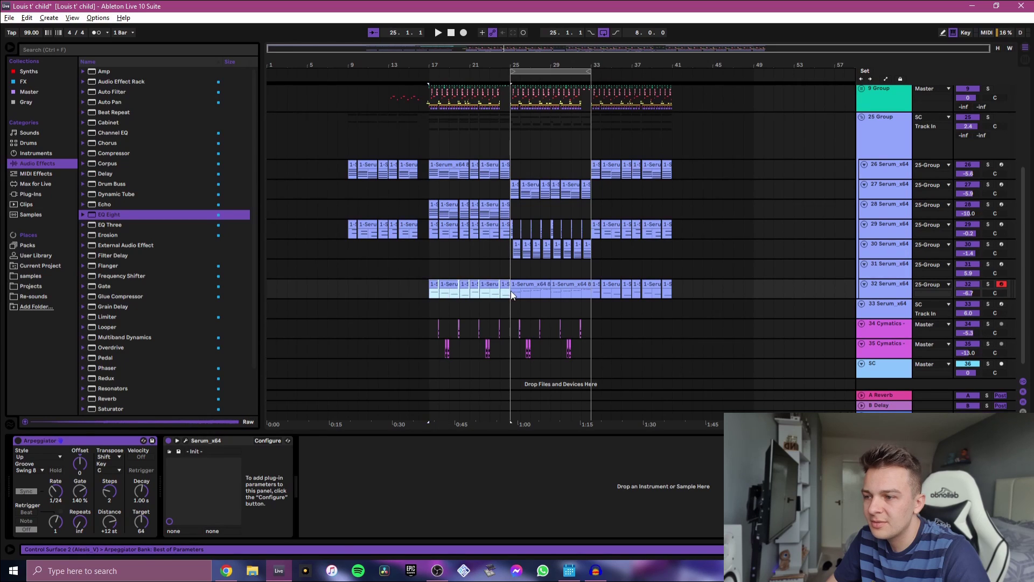
key("ctrl+l")
Step: Solo track 32 and open its Serum synth beside the arrangement clips
left_click(887, 287)
left_click(60, 440)
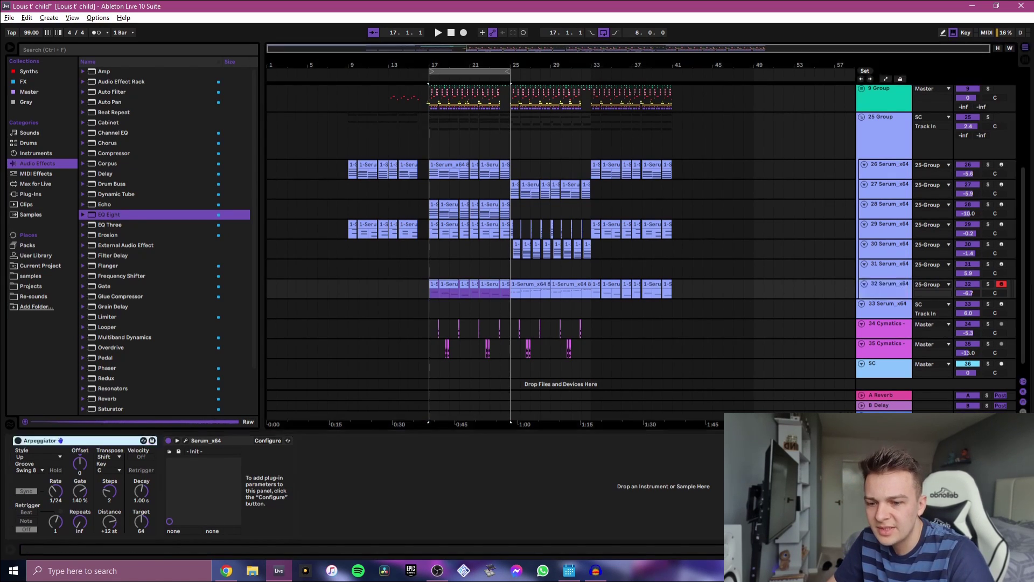
left_click(186, 440)
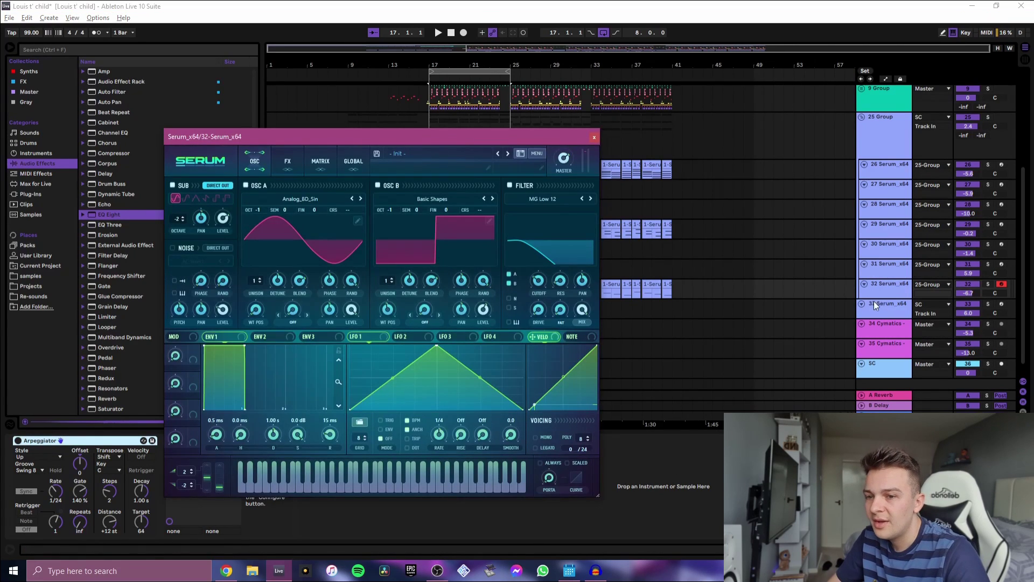
left_click(988, 284)
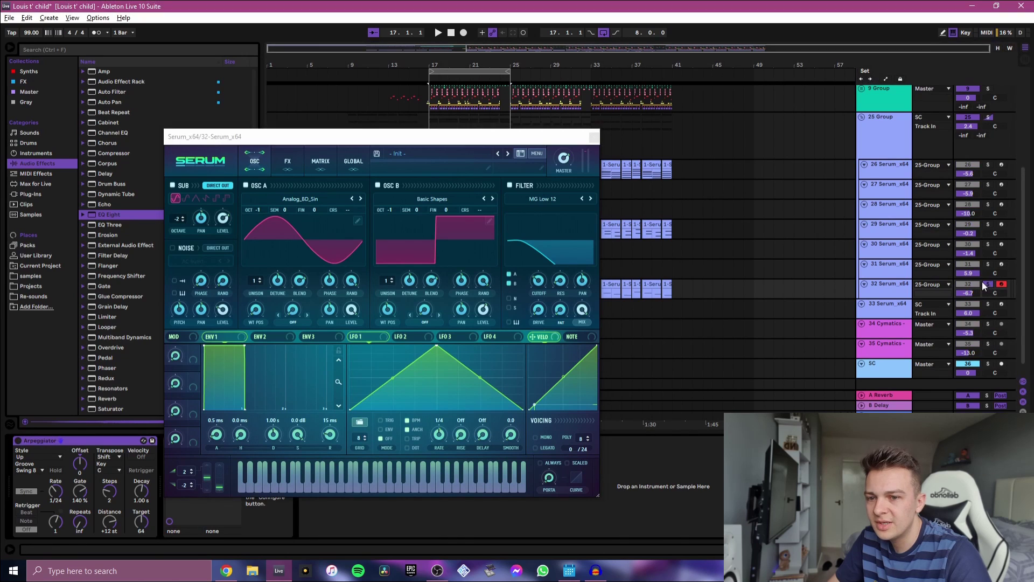
left_click(480, 138)
left_click_drag(479, 138, 496, 271)
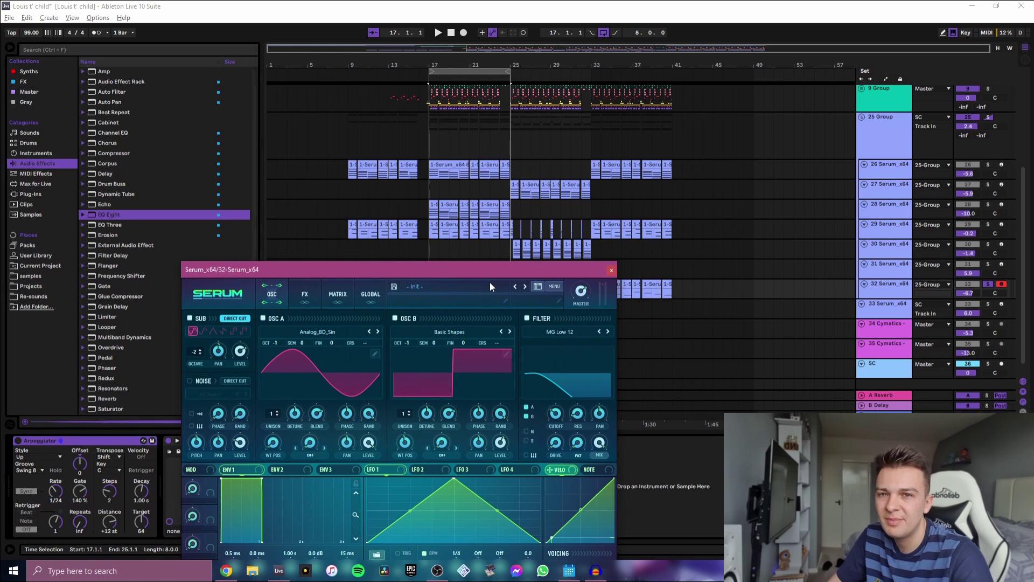
Step: Audition looped bars 17–25, then reopen Serum on its effects page: Tube Distortion, Compressor, Equalizer
key("space")
left_click_drag(493, 273, 444, 123)
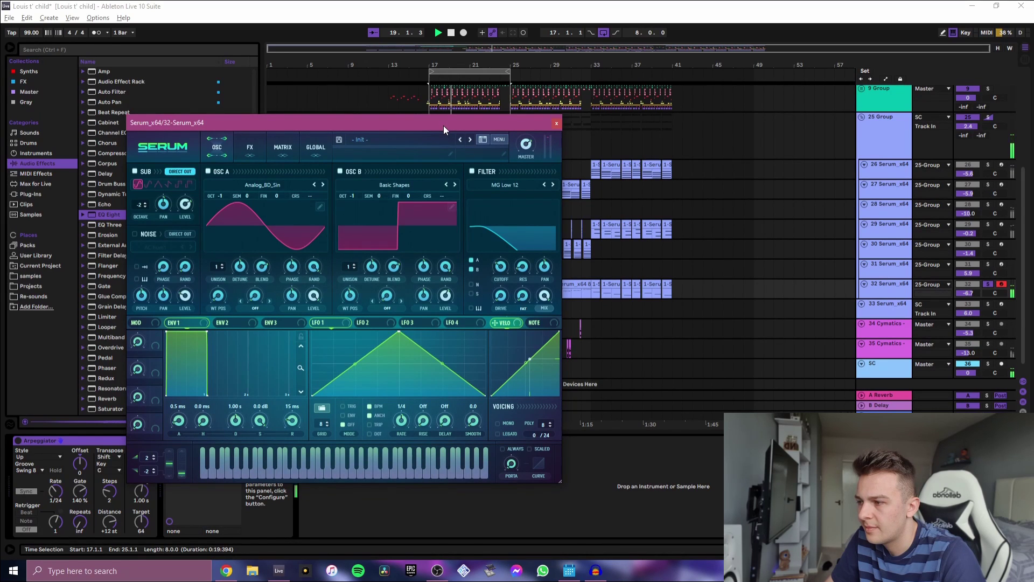
key("space")
left_click(558, 123)
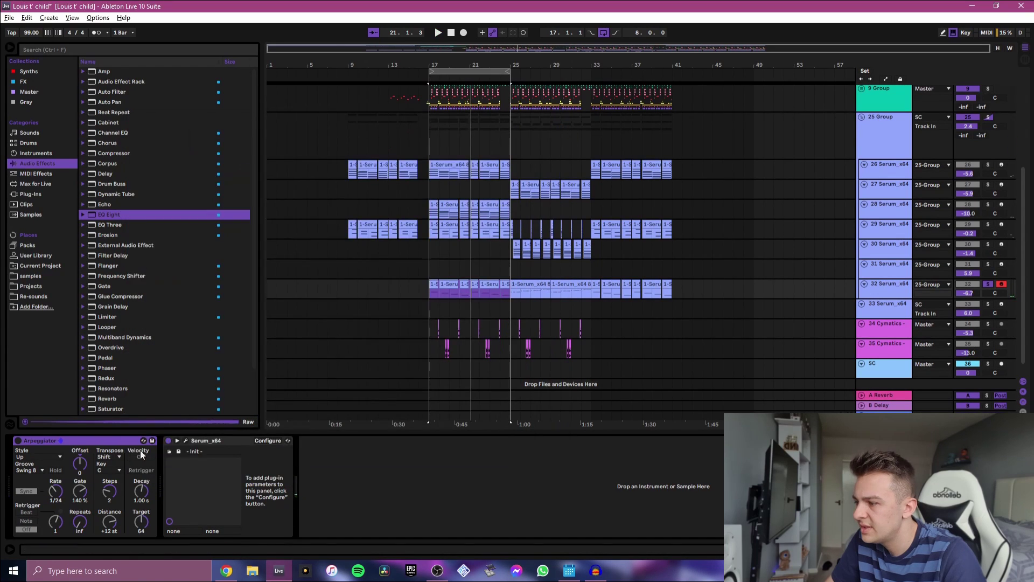
left_click(189, 439)
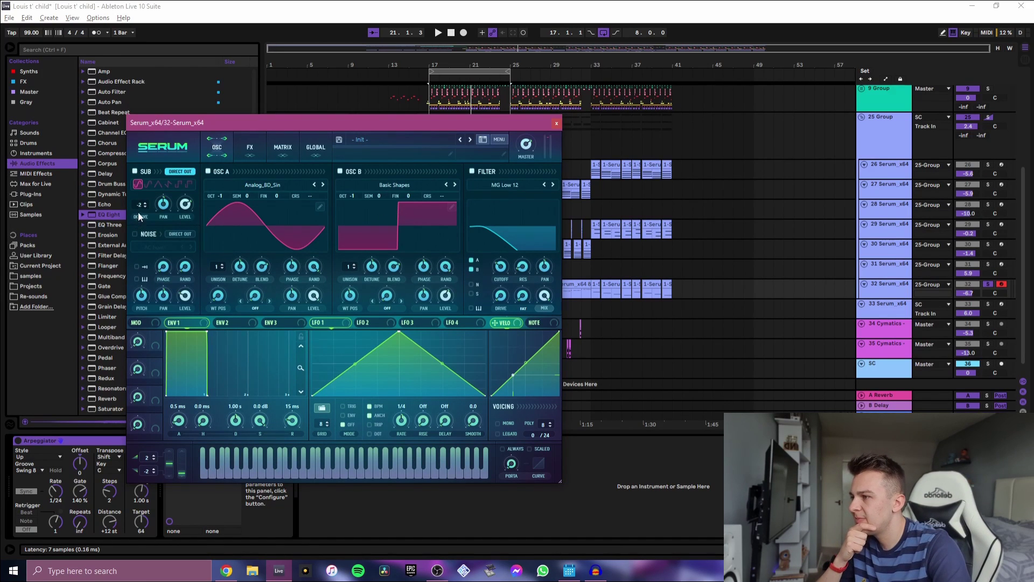
left_click(251, 155)
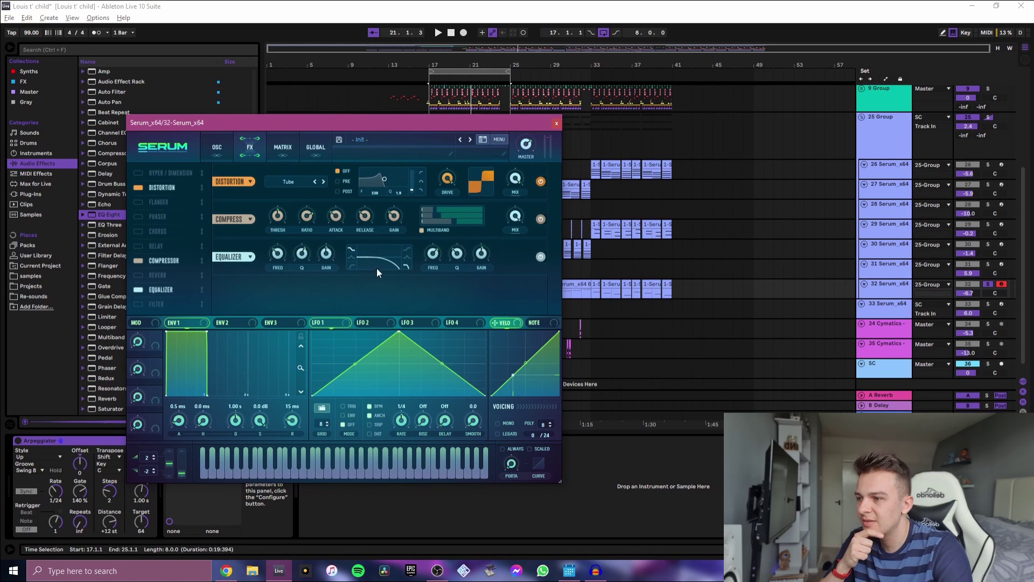
left_click(555, 123)
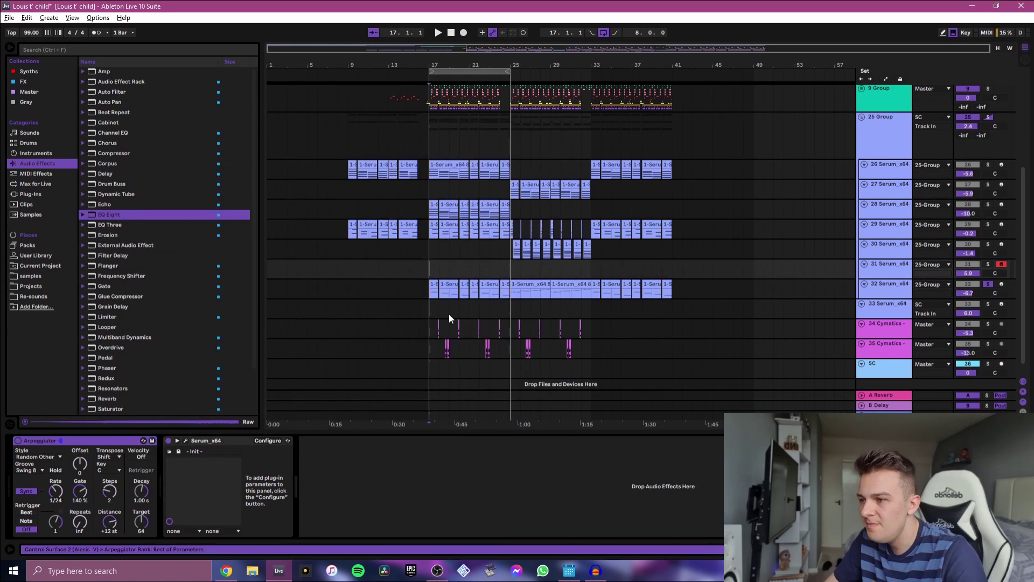
key("z")
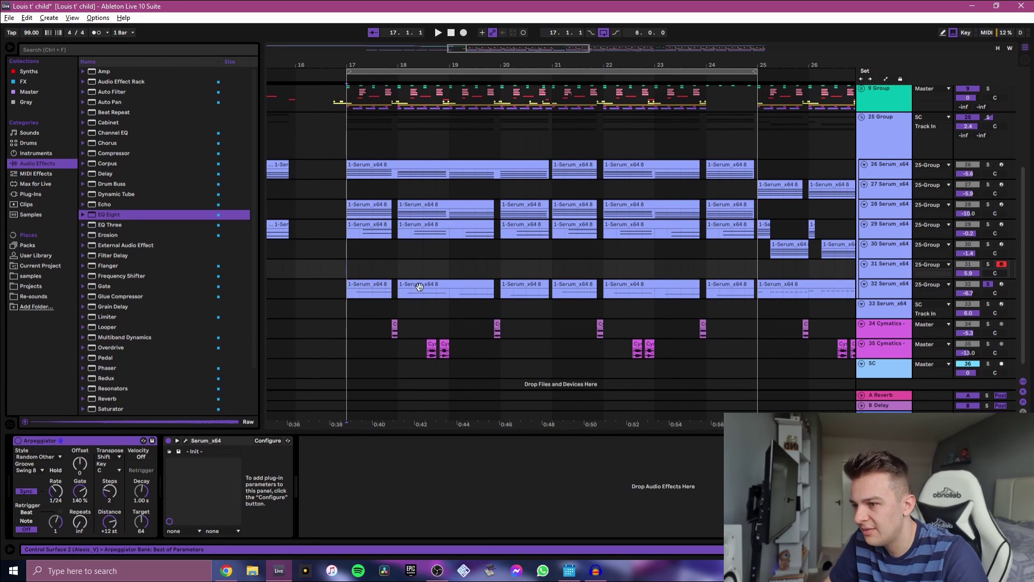
left_click(446, 160)
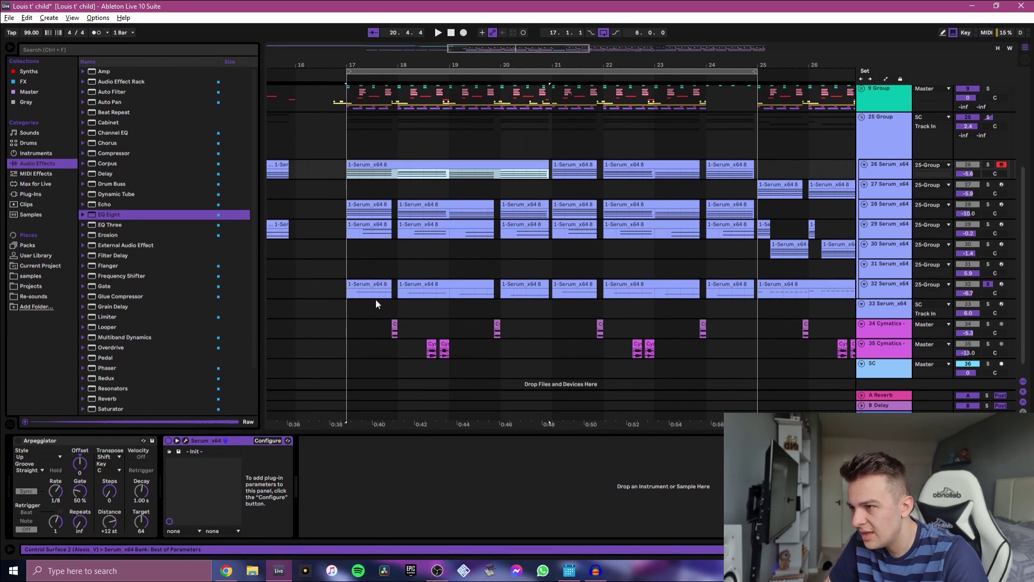
left_click(379, 282)
double_click(379, 282)
left_click_drag(363, 431, 363, 180)
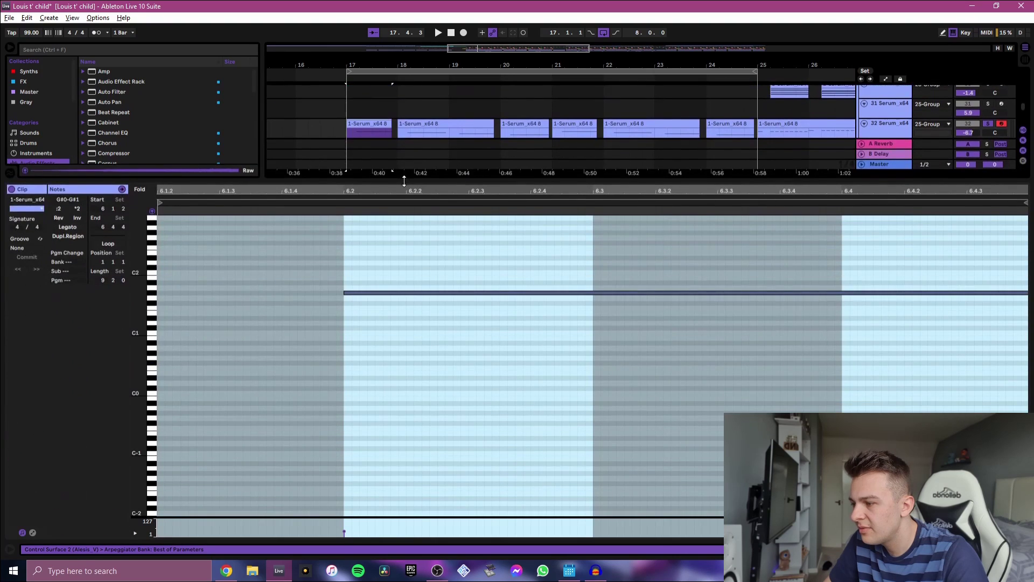
scroll(317, 382, "up", 2)
left_click_drag(326, 415, 405, 306)
scroll(487, 409, "down", 3)
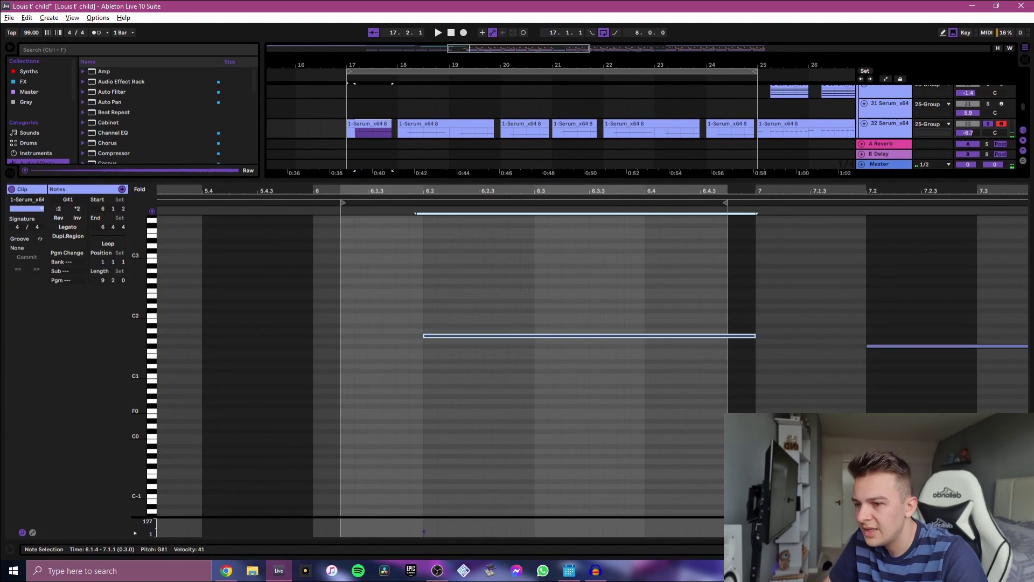
scroll(657, 404, "down", 5)
left_click_drag(790, 388, 813, 315)
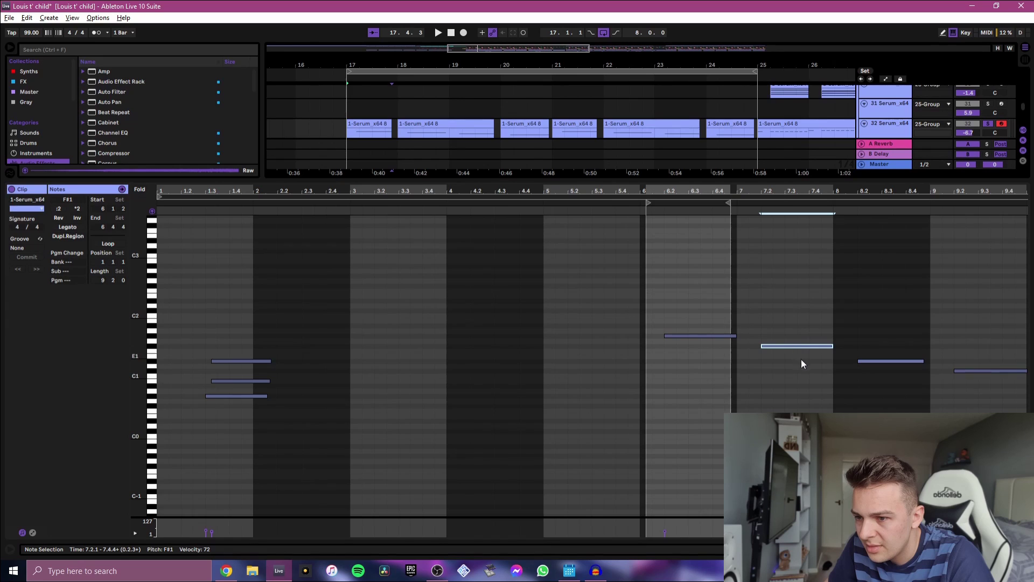
left_click_drag(985, 401, 594, 306)
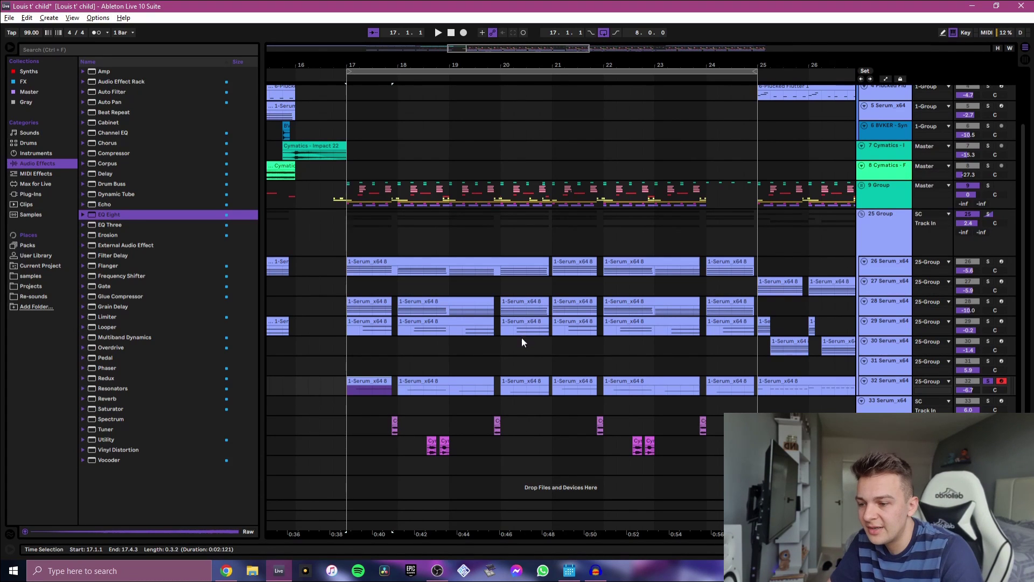
key("minus")
key("minus")
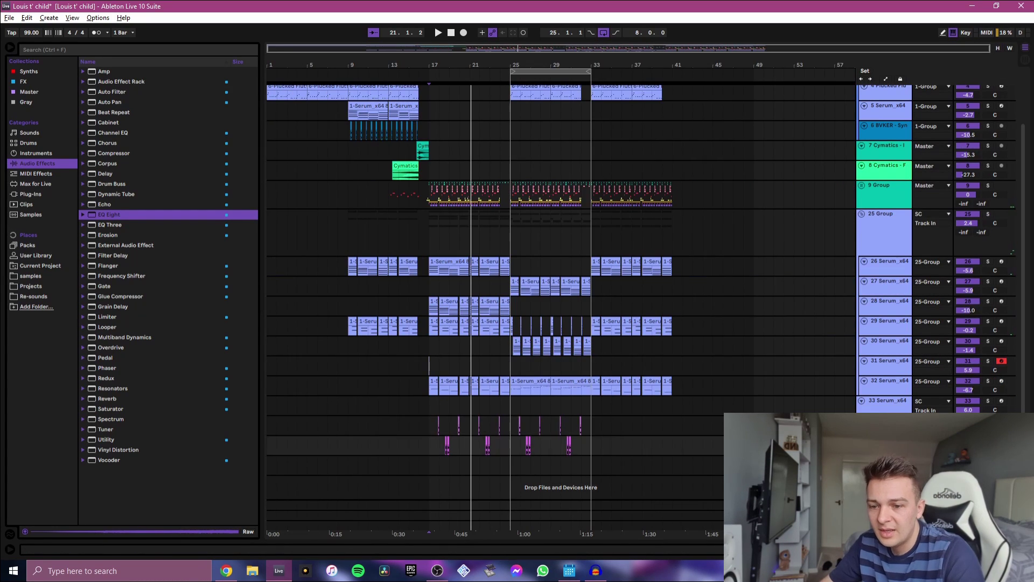
scroll(402, 434, "up", 10)
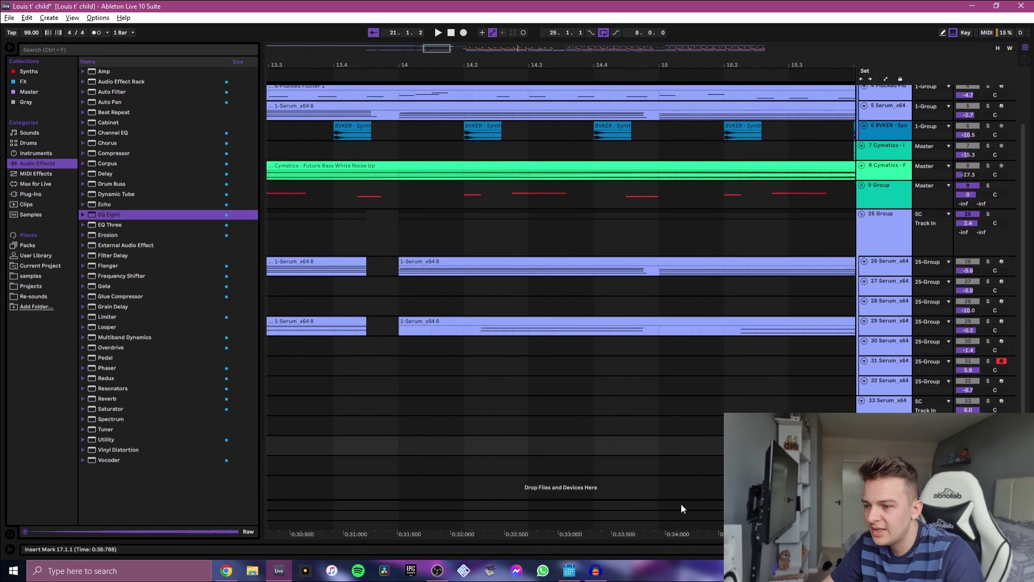
scroll(679, 503, "down", 8)
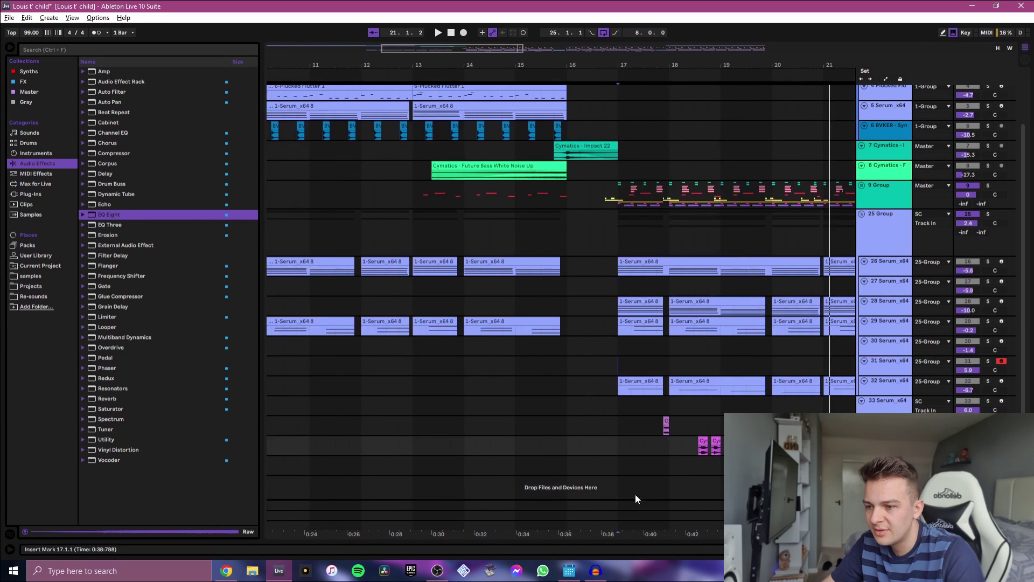
scroll(548, 469, "up", 5)
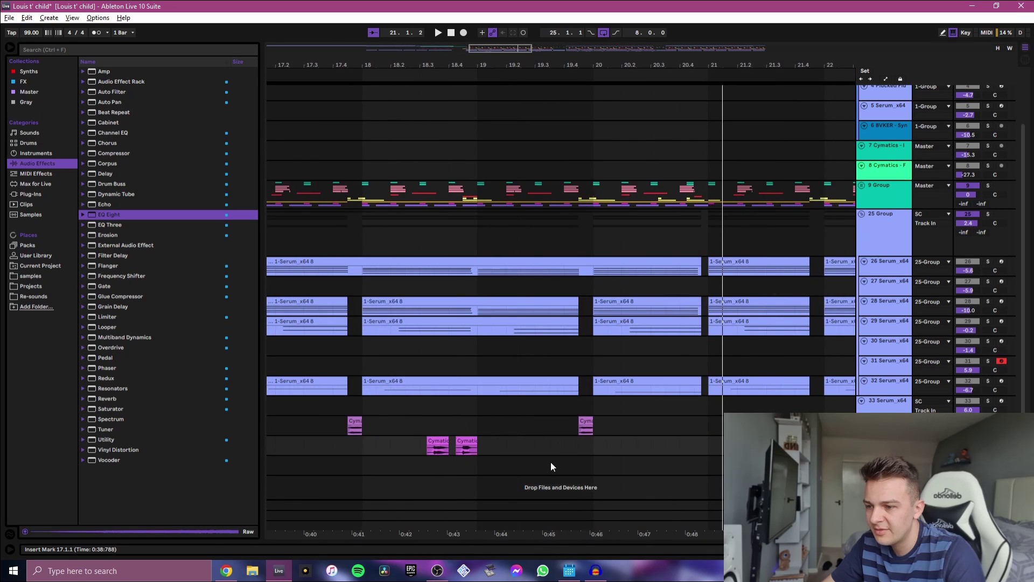
scroll(550, 461, "down", 4)
left_click(417, 423)
scroll(425, 422, "up", 3)
key("space")
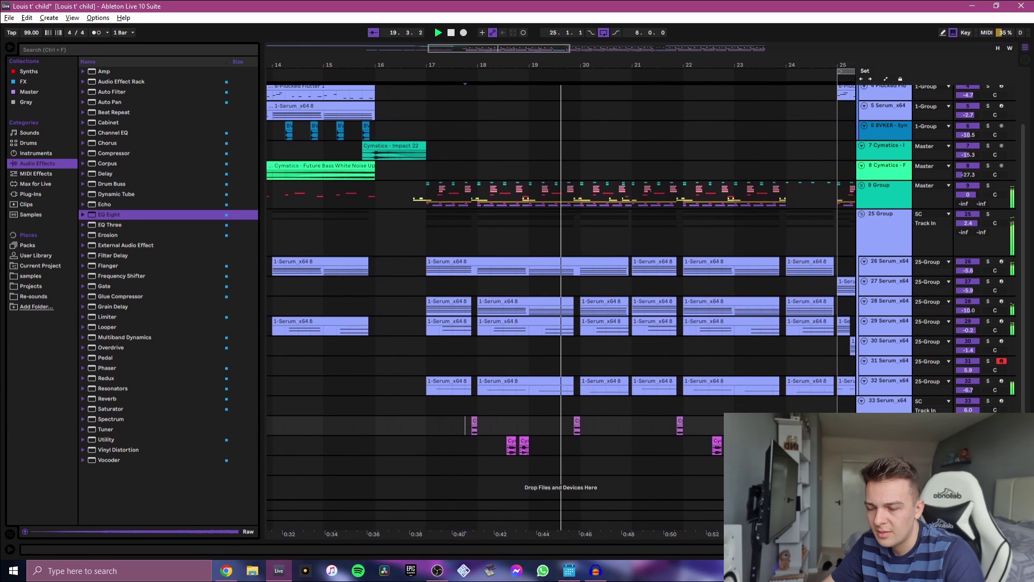
scroll(598, 466, "down", 5)
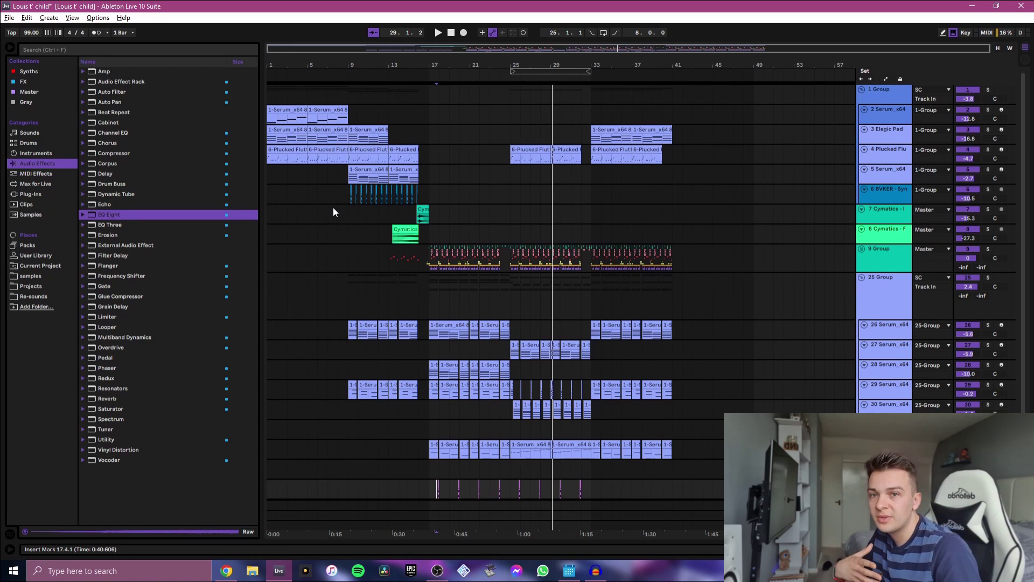
Step: Loop the first four bars and start playback from bar 1
left_click(268, 115)
scroll(262, 115, "up", 5)
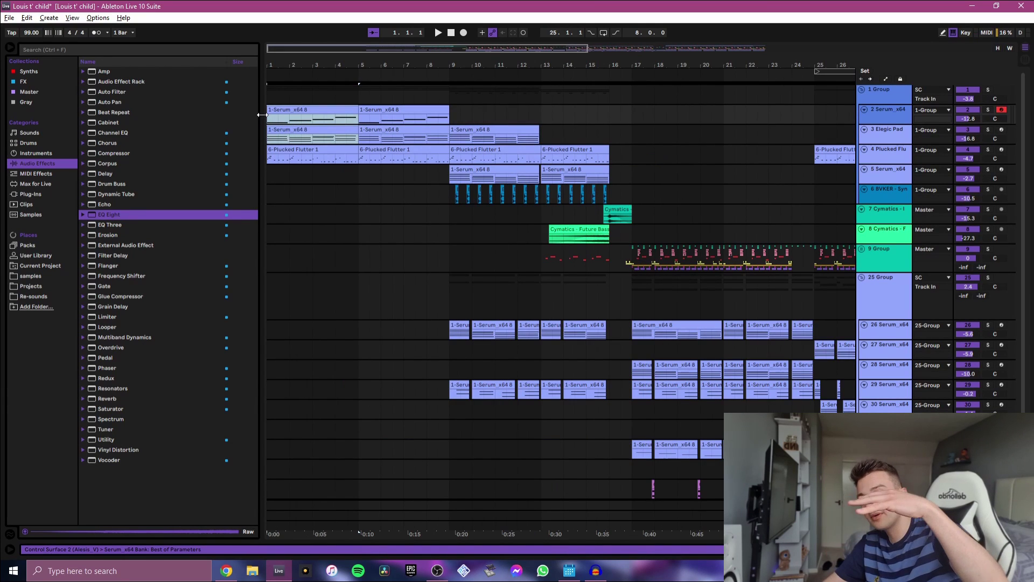
key("ctrl+l")
key("space")
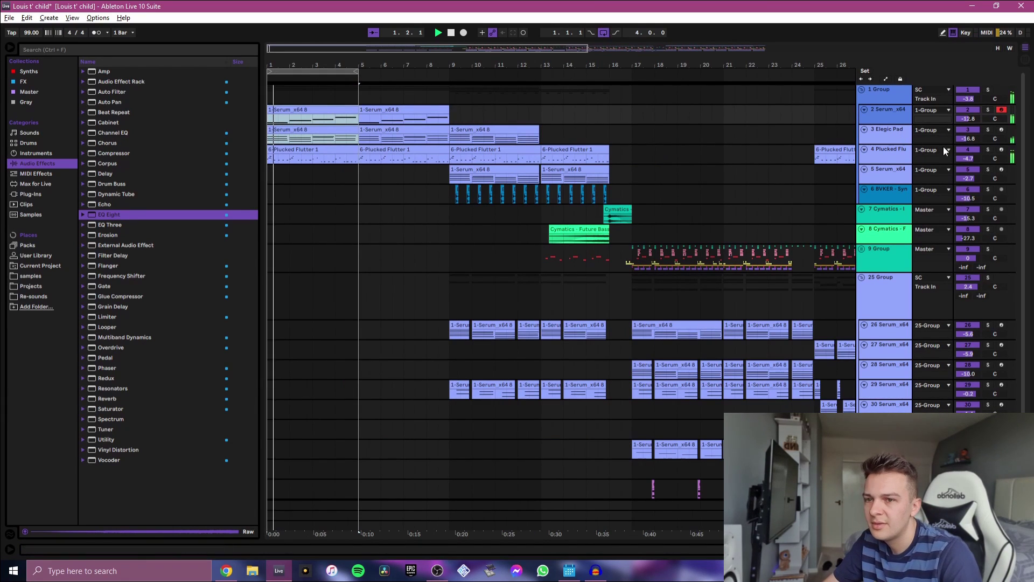
Step: Open and close track 2's Serum, then solo the Plucked Flutter track
left_click(971, 143)
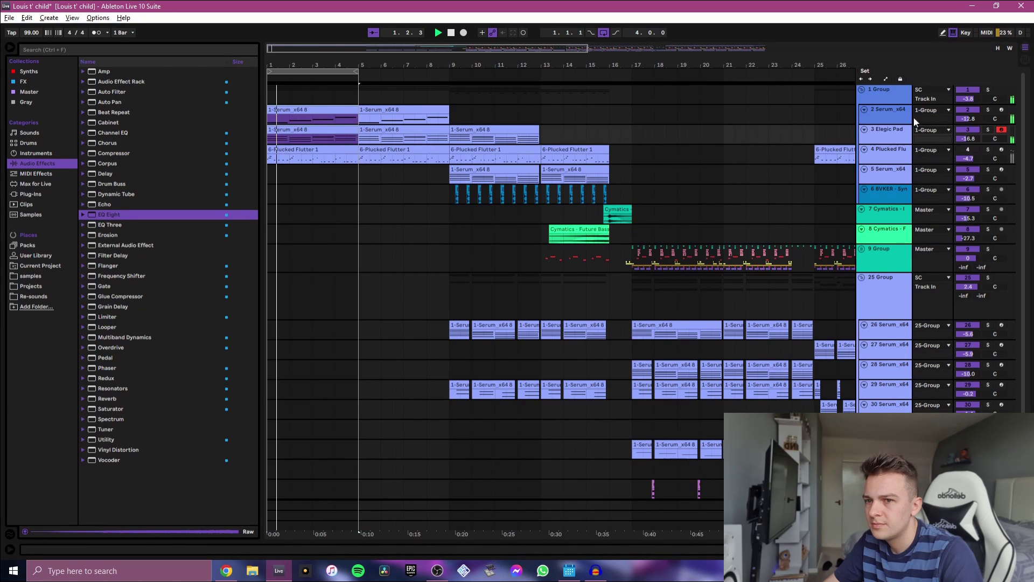
left_click(886, 118)
key("ctrl+alt+l")
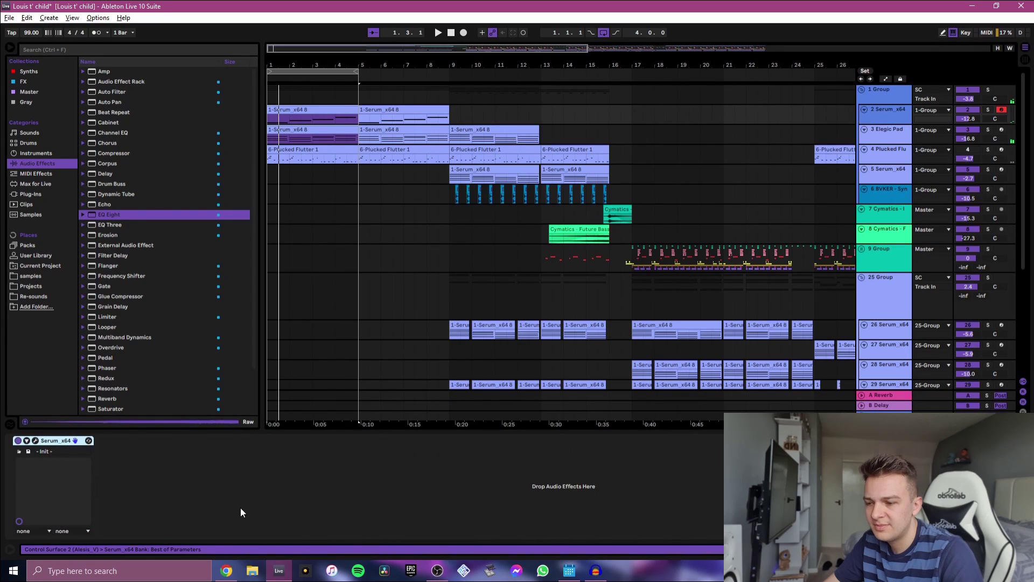
left_click(35, 440)
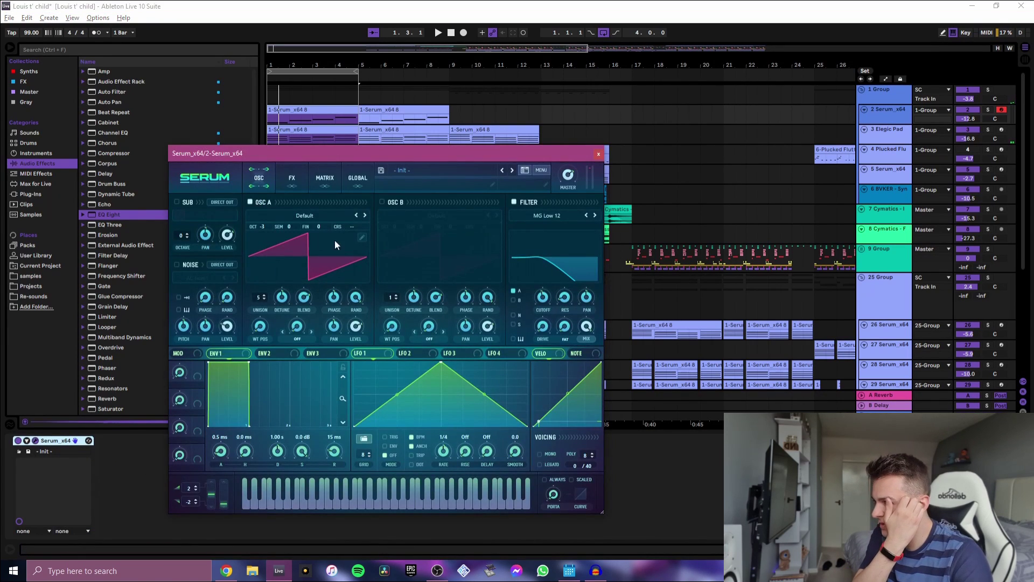
left_click(596, 154)
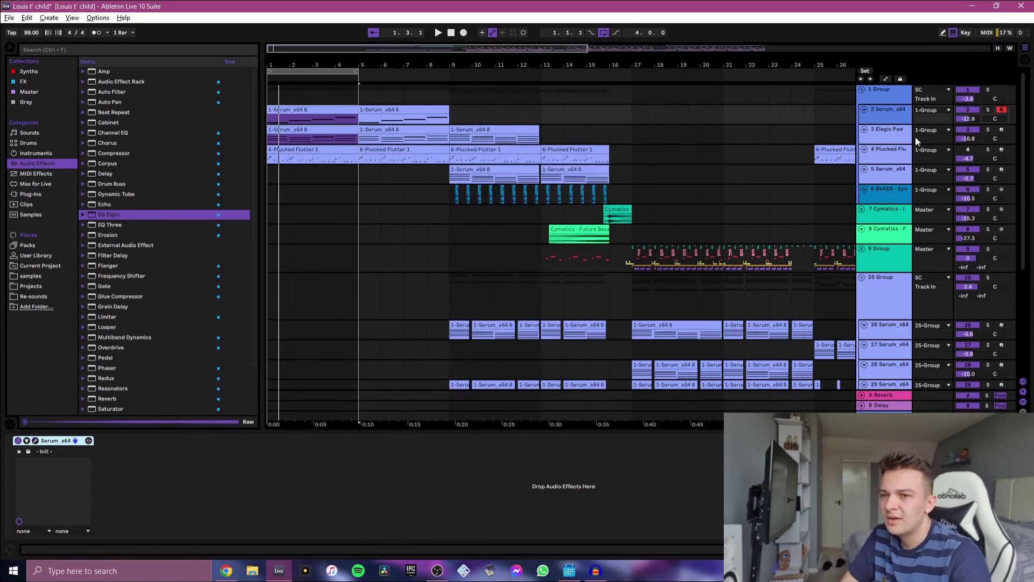
left_click(987, 135)
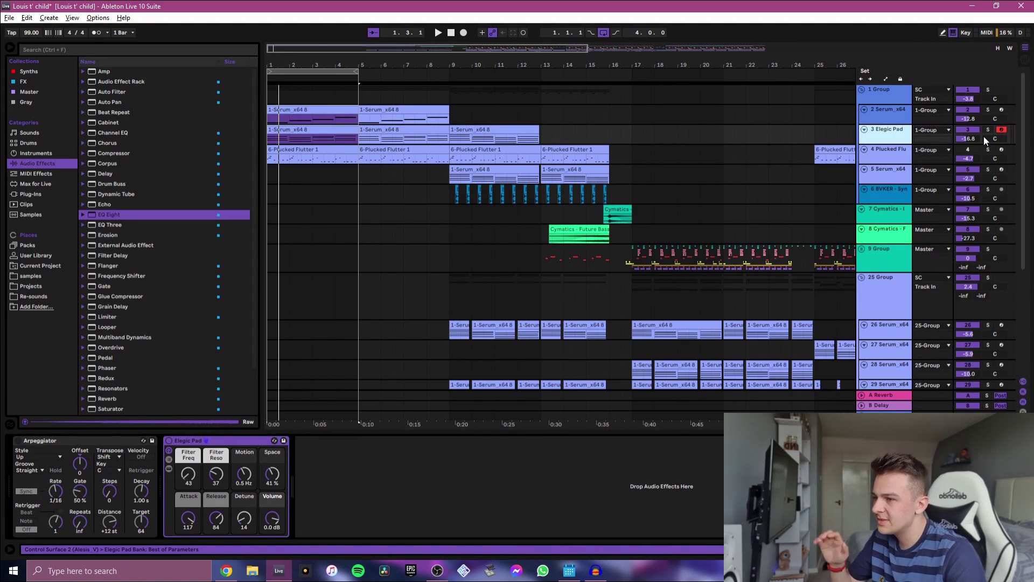
left_click(988, 149)
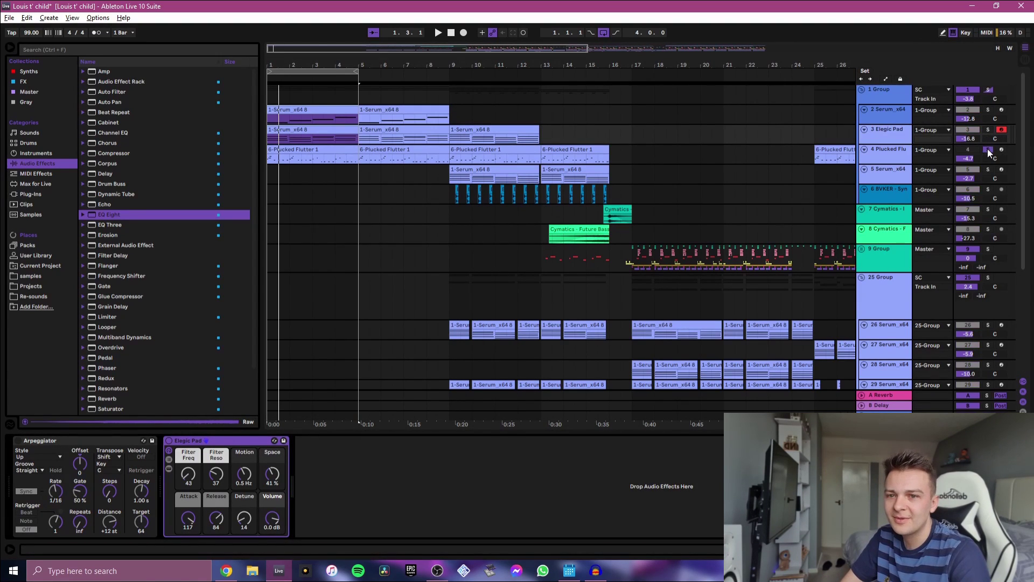
Step: Open the 6-Plucked Flutter clip in an enlarged piano roll and play its melody around C4
left_click(867, 150)
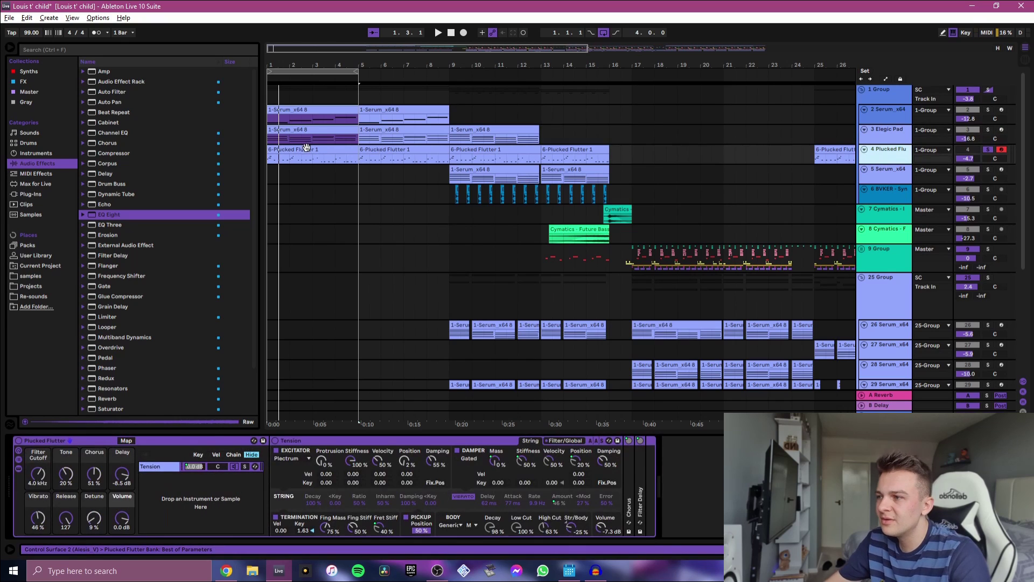
left_click(334, 156)
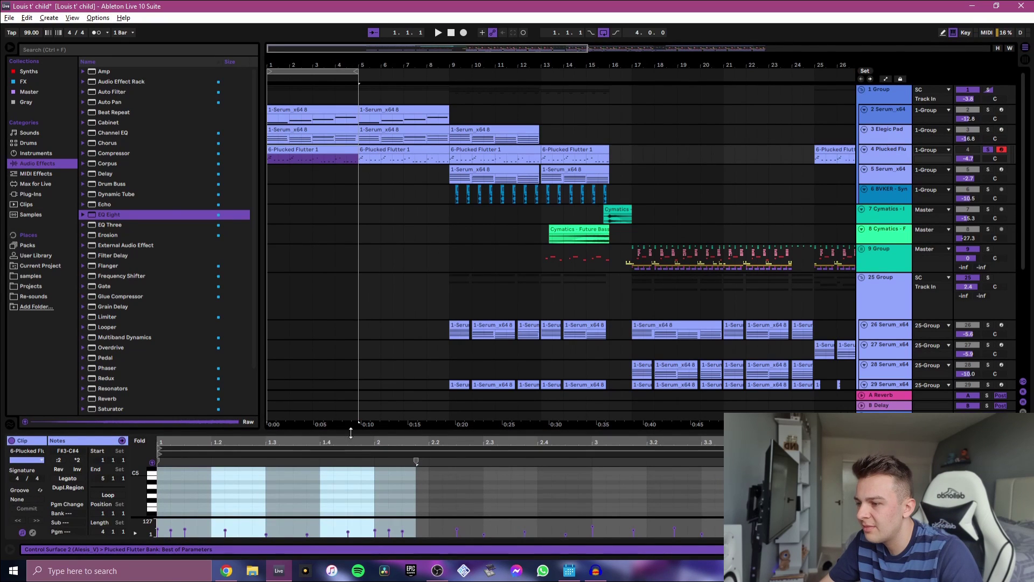
left_click_drag(377, 432, 377, 181)
key("space")
key("ctrl+alt+l")
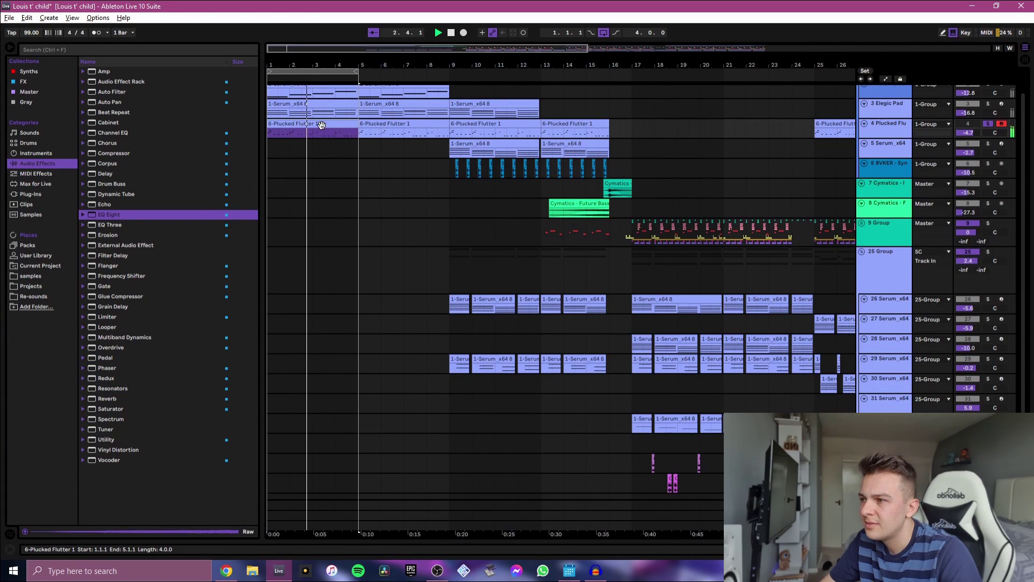
key("ctrl+alt+l")
left_click_drag(498, 430, 500, 173)
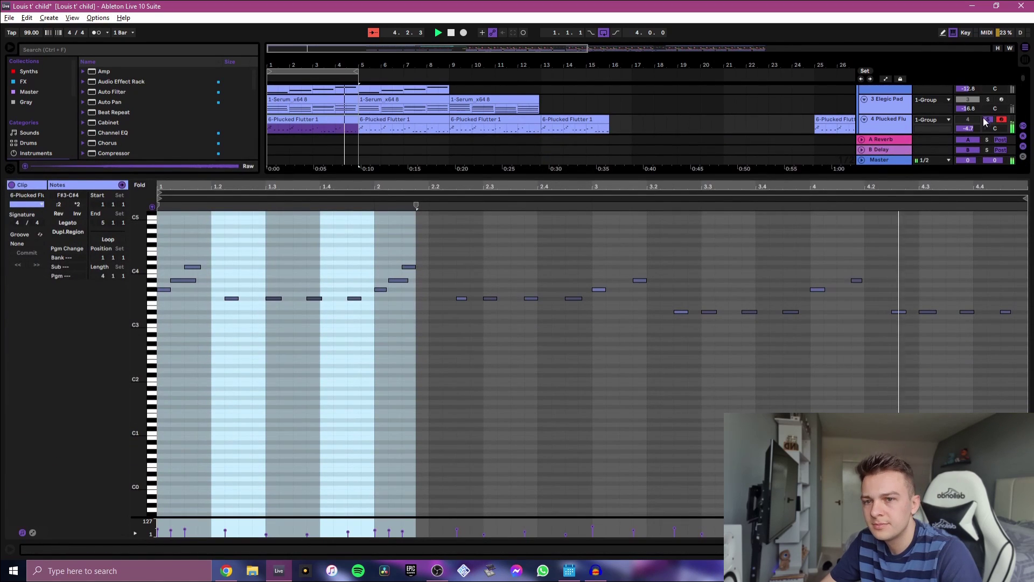
left_click(720, 157)
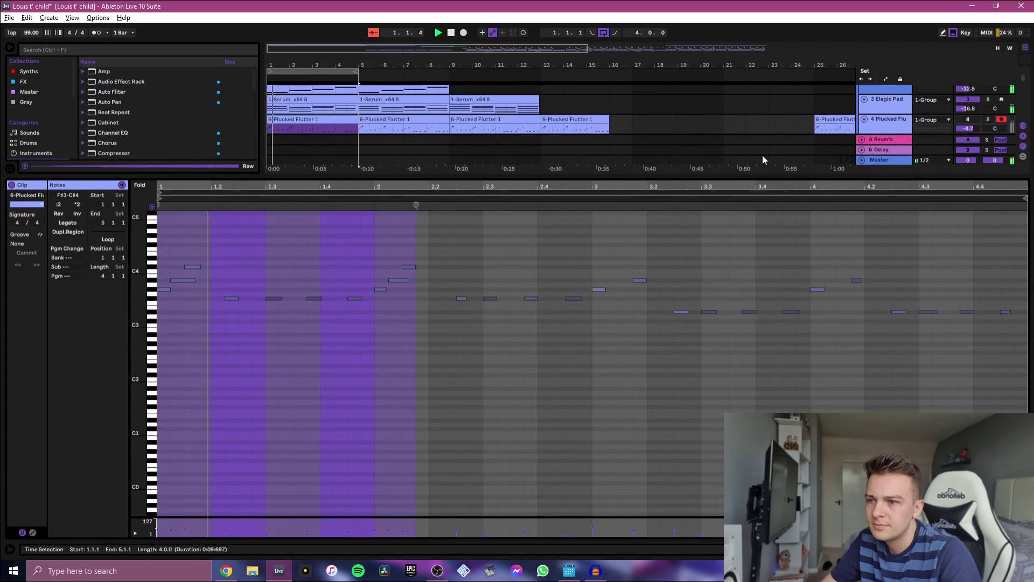
Step: Hide the clip editor, zoom out and move the loop brace to bars 9–13
key("ctrl+alt+l")
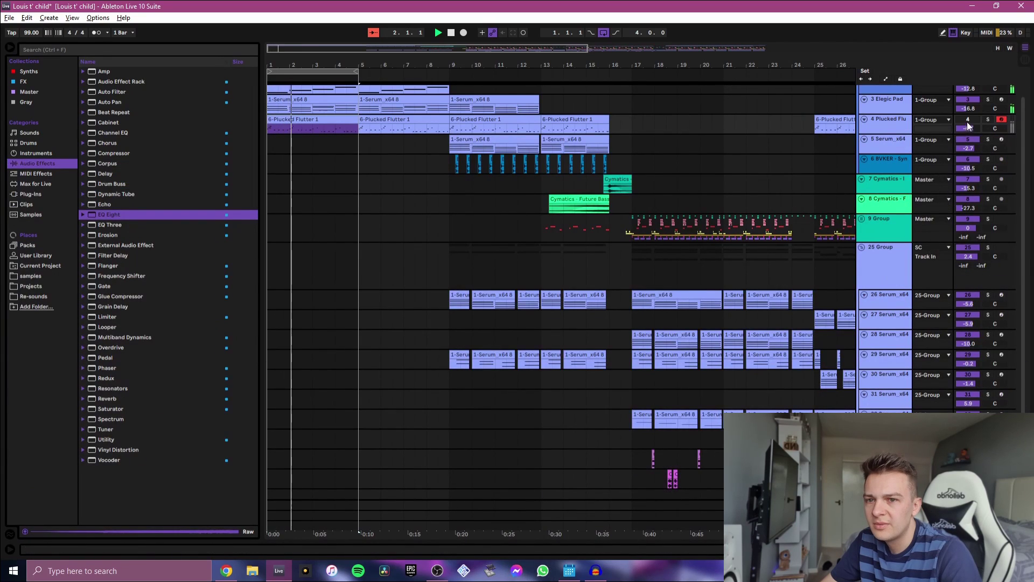
key("minus")
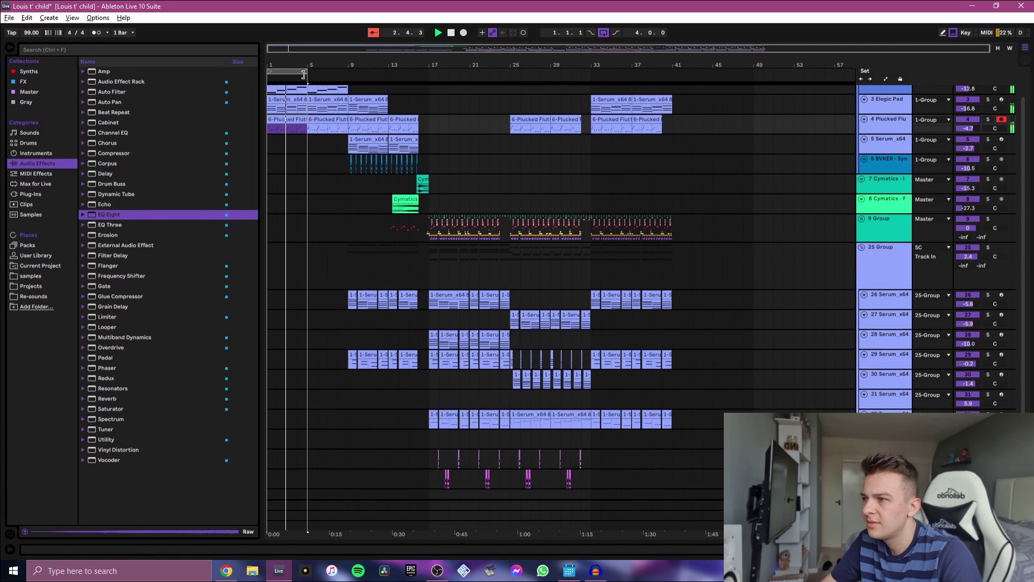
left_click_drag(304, 71, 389, 199)
scroll(388, 199, "up", 1)
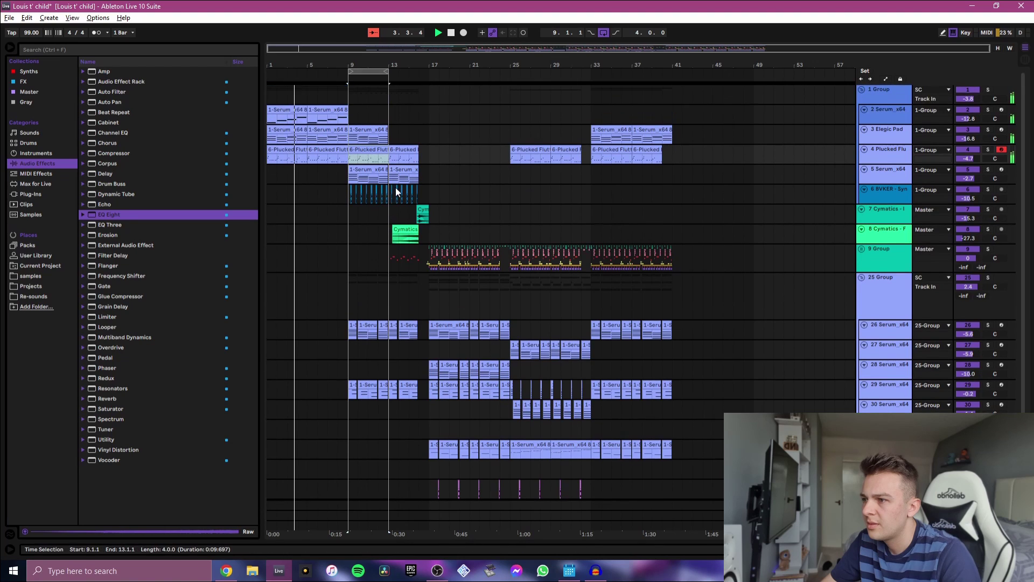
scroll(395, 189, "up", 4)
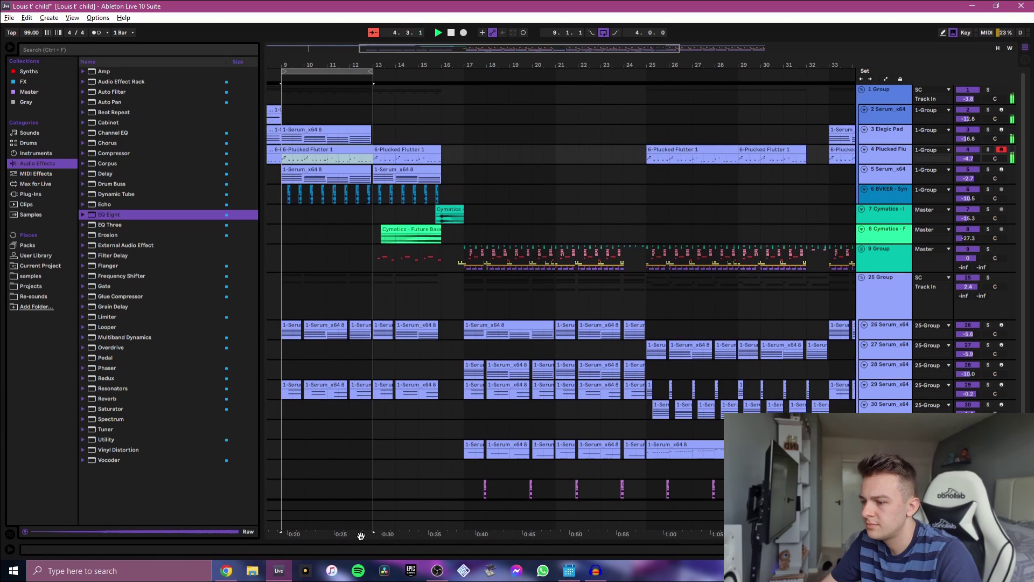
scroll(492, 163, "left", 5)
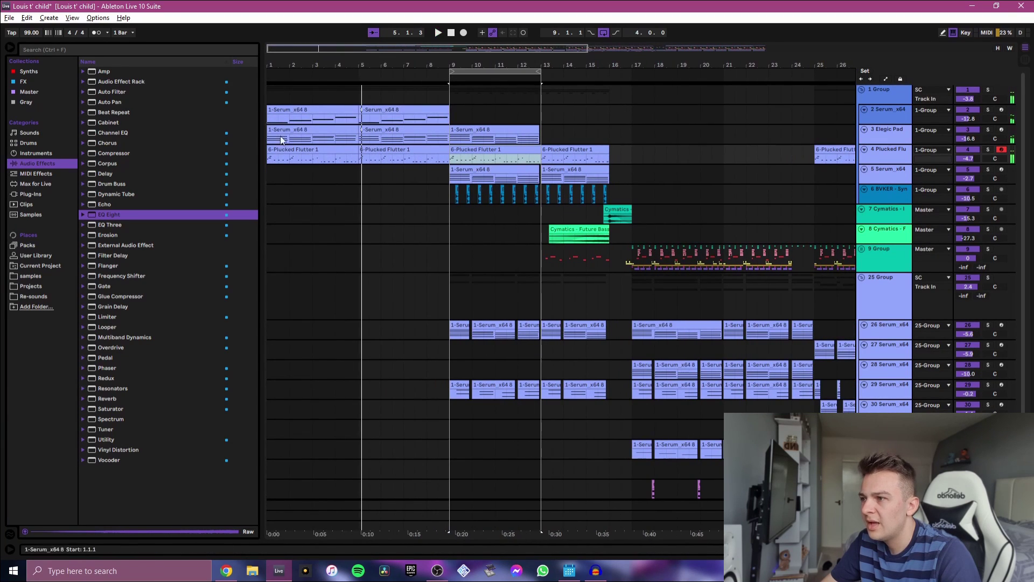
Step: Play from bar 17, then stop and set the start position at bar 9.1.1
mouse_move(275, 92)
left_mouse_down()
mouse_move(381, 97)
mouse_move(268, 100)
left_mouse_up()
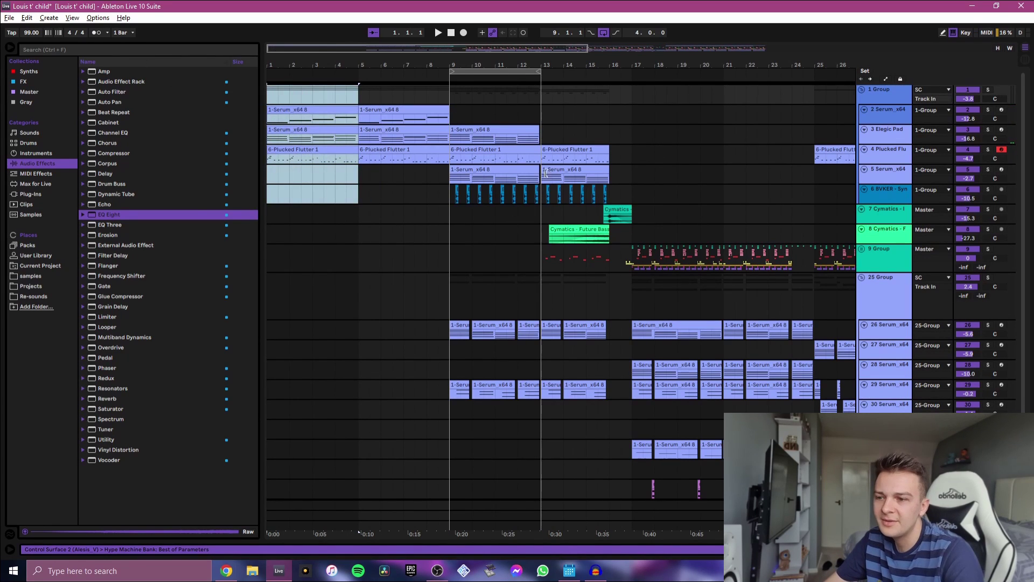
left_click(635, 99)
key("space")
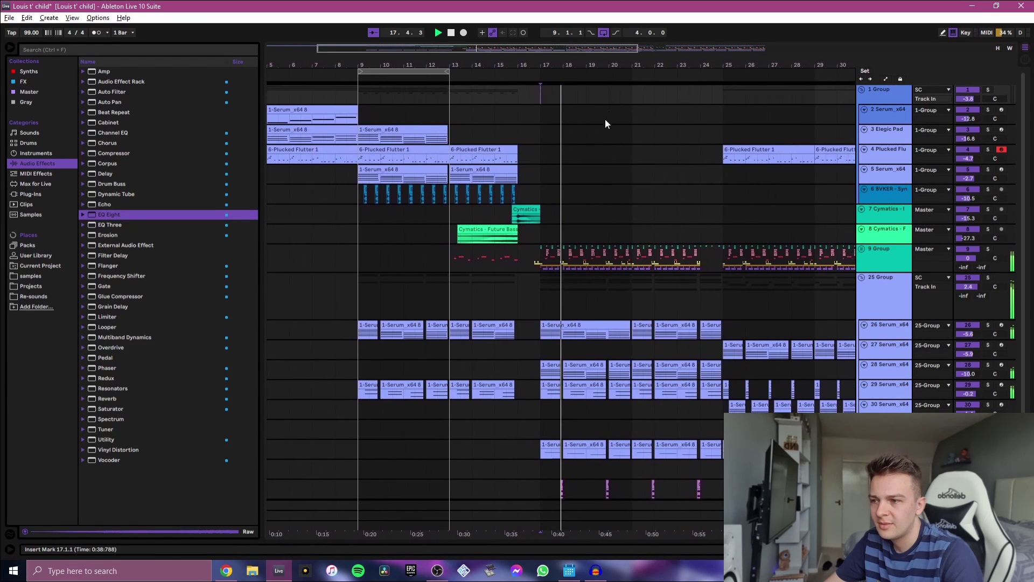
key("minus")
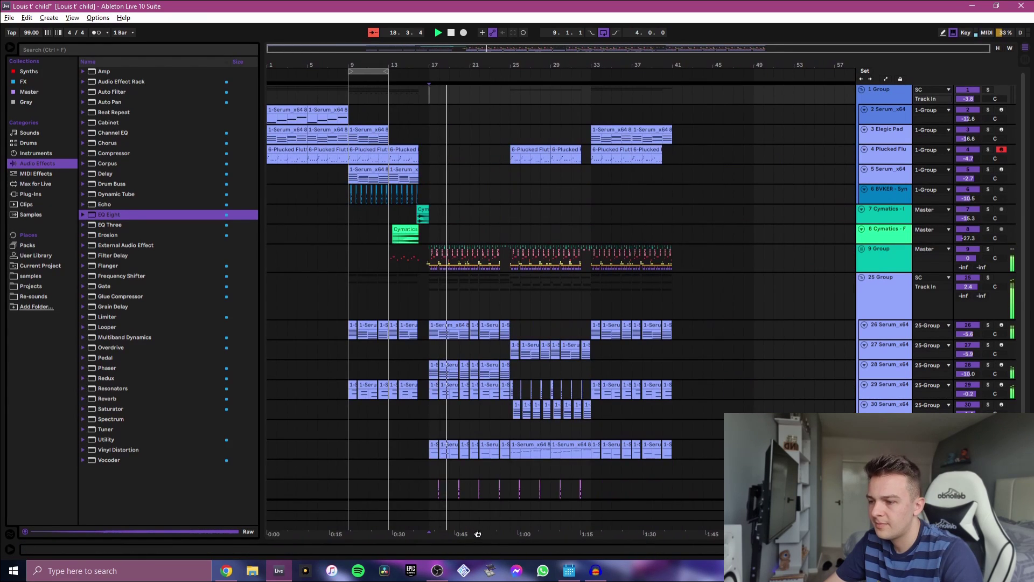
key("space")
left_click(337, 97)
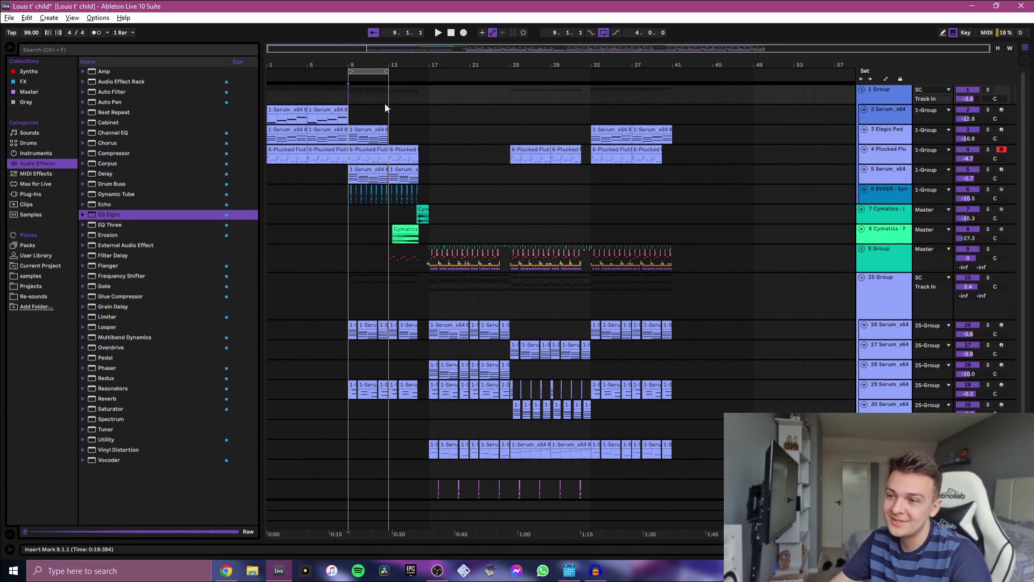
scroll(421, 360, "down", 3)
scroll(683, 303, "up", 2)
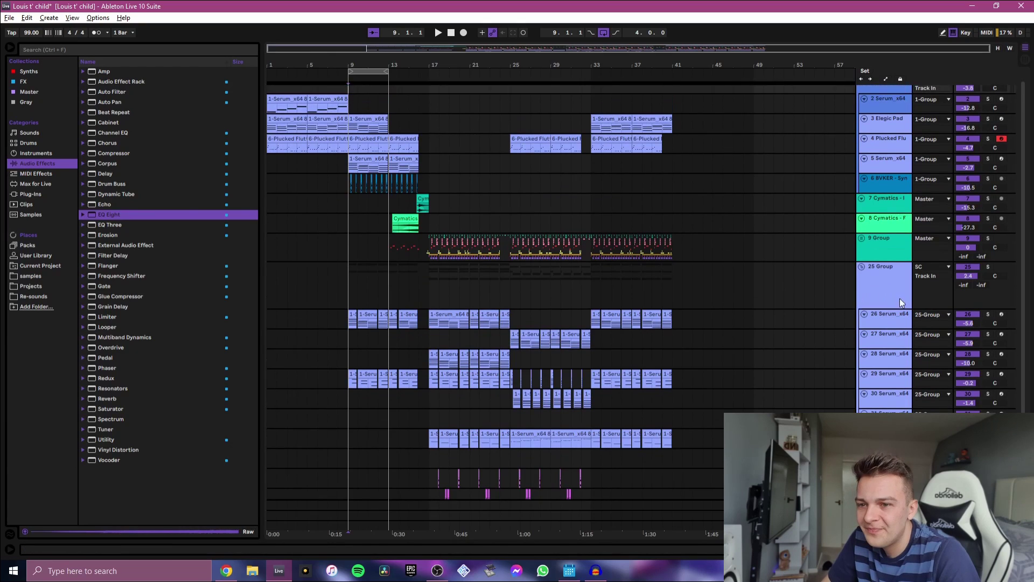
Step: Mark bars 9–13 on 25 Group, solo it and play while viewing its effect devices
left_click(900, 299)
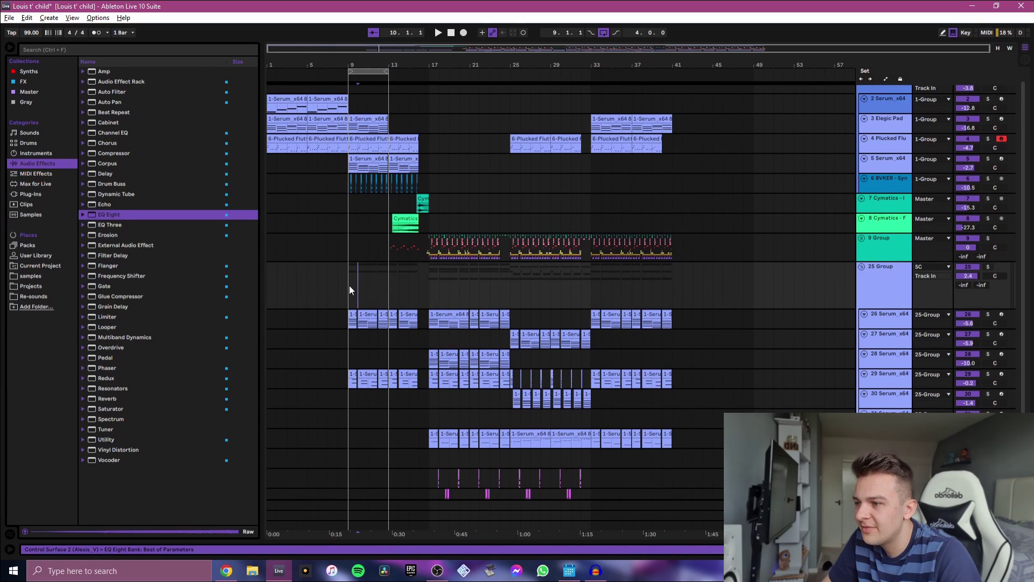
left_click_drag(349, 286, 389, 288)
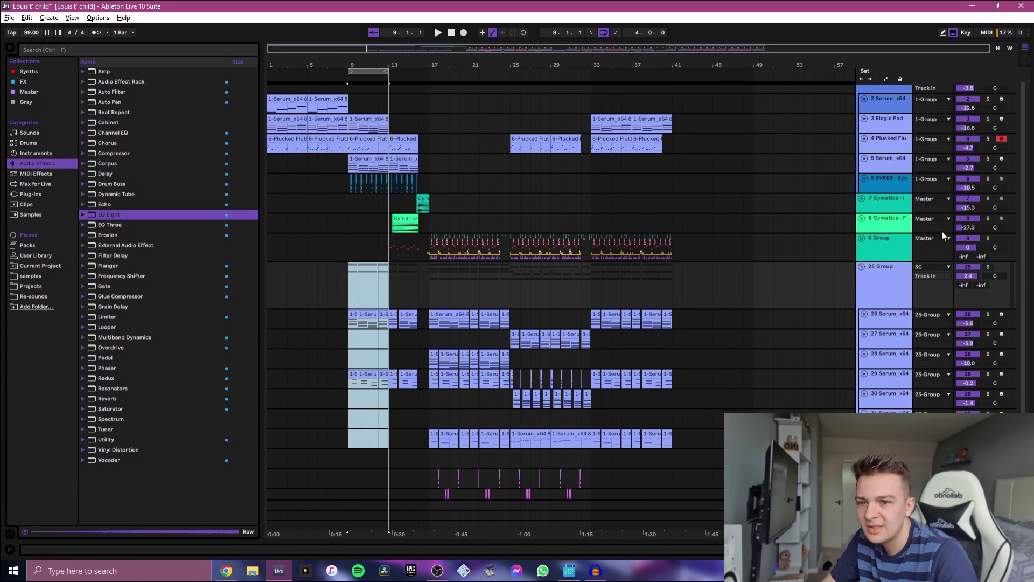
left_click(987, 268)
key("space")
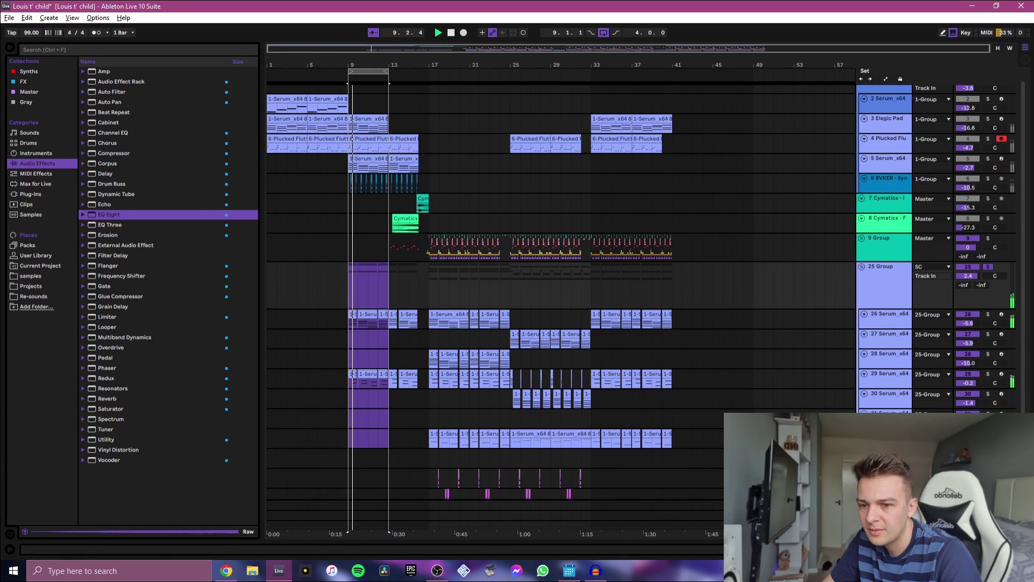
key("ctrl+alt+l")
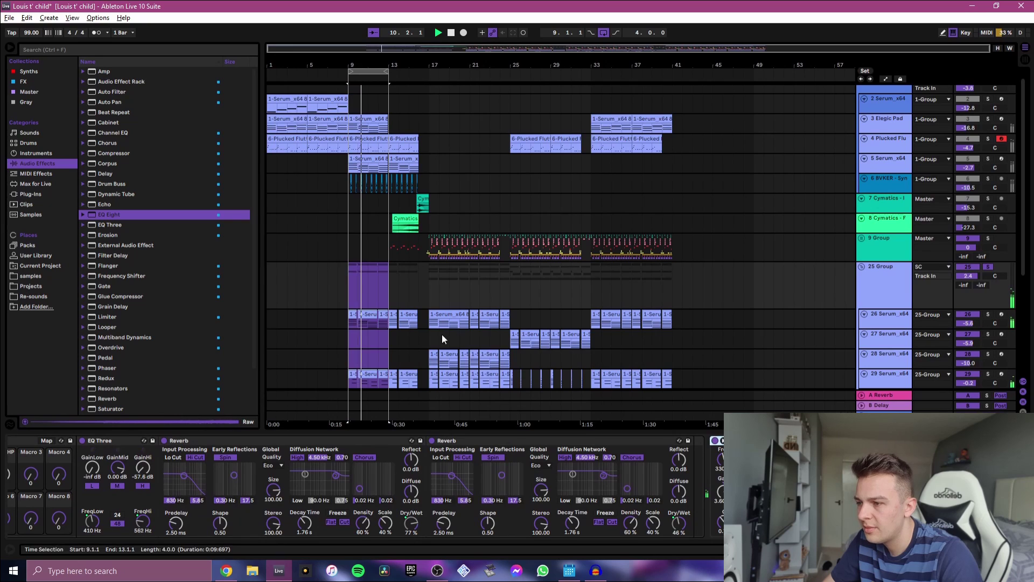
scroll(379, 264, "down", 2)
scroll(371, 273, "down", 3)
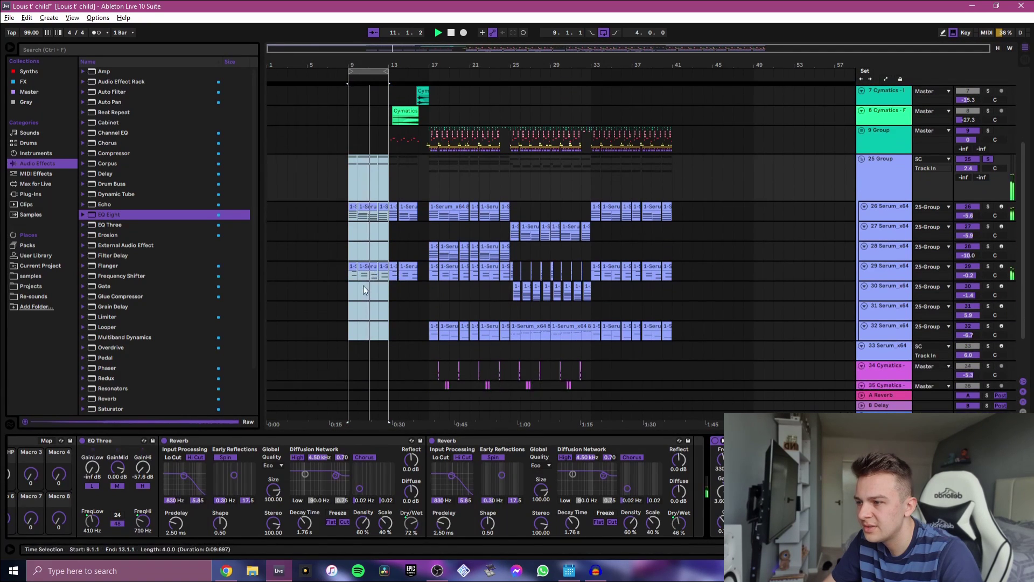
scroll(369, 282, "down", 2)
scroll(331, 279, "up", 4)
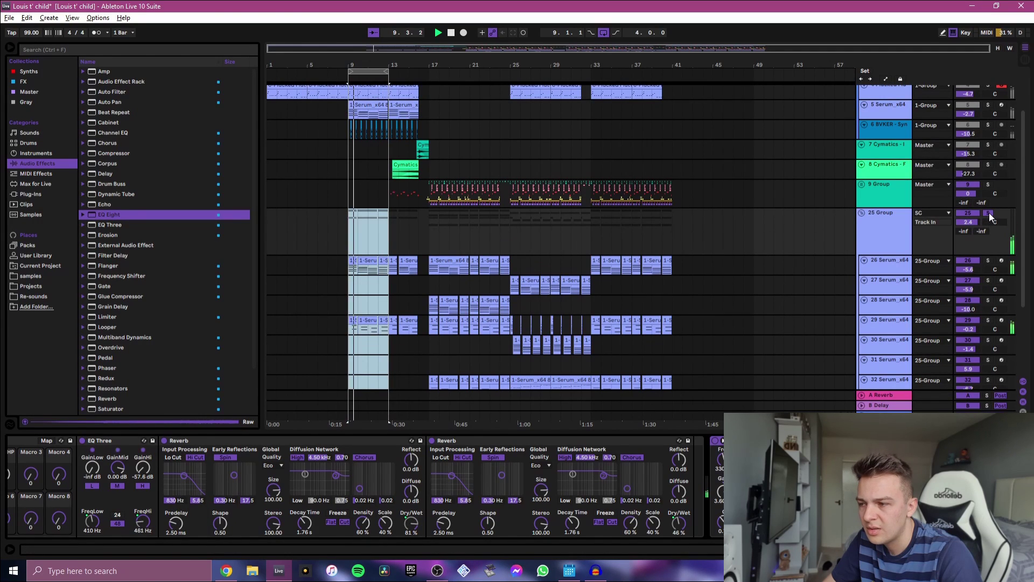
scroll(517, 254, "up", 3)
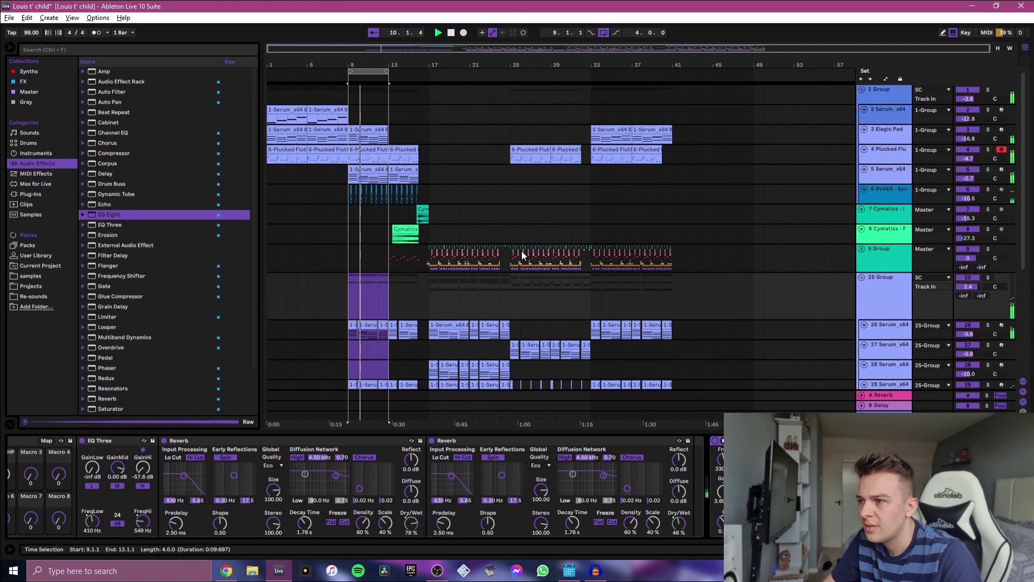
Step: Move the loop to bars 13–17, toggle 1 Group solo, then mark and play bars 9–17
left_click(390, 95)
left_click_drag(377, 72, 419, 78)
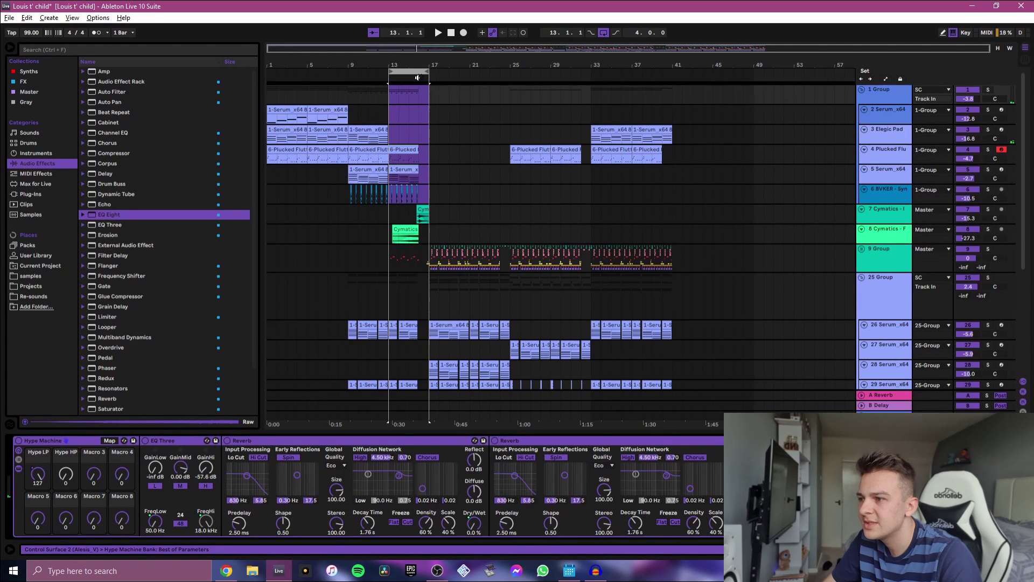
key("space")
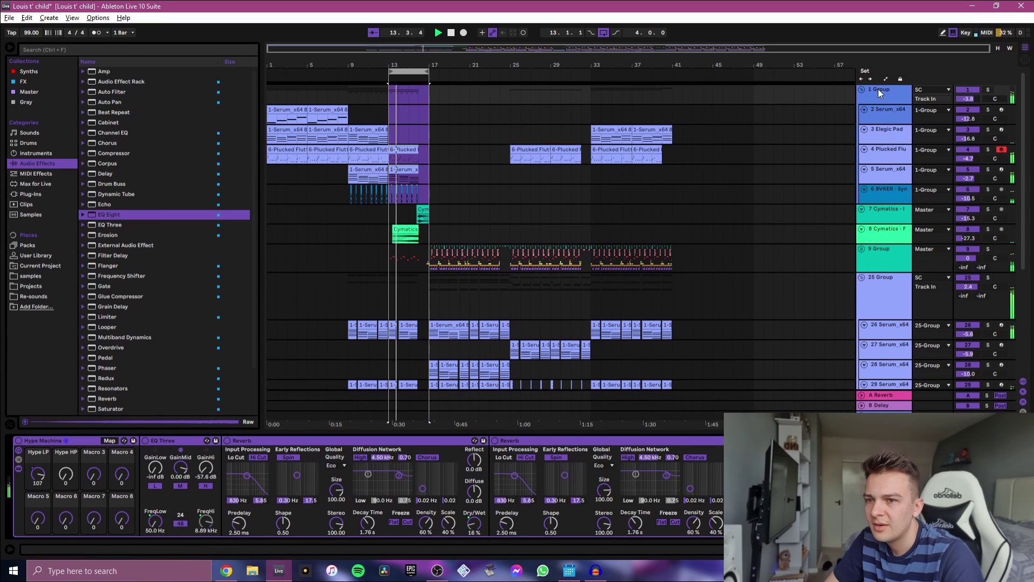
left_click(988, 90)
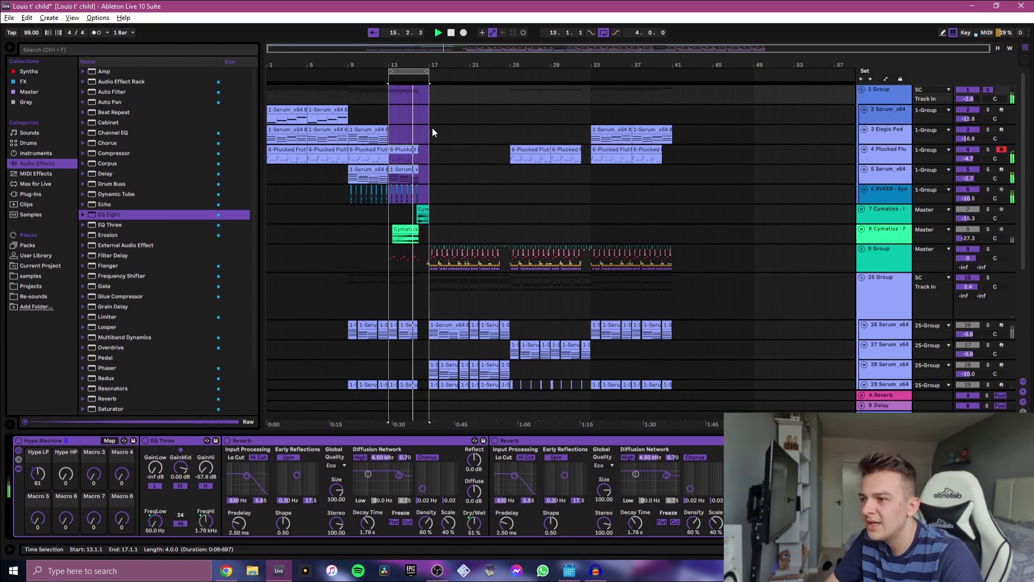
left_click(990, 86)
key("space")
left_click_drag(353, 91, 432, 192)
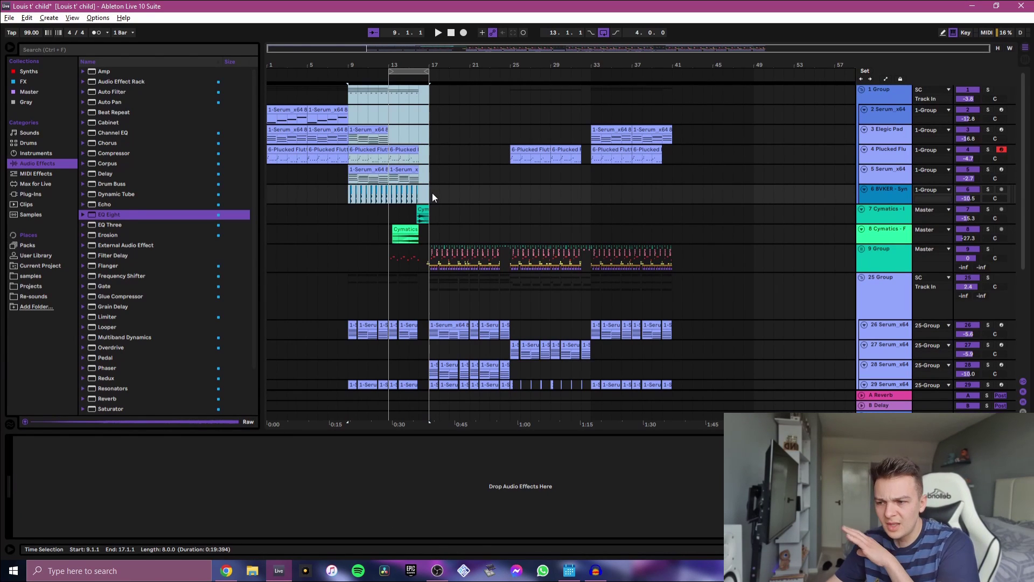
key("space")
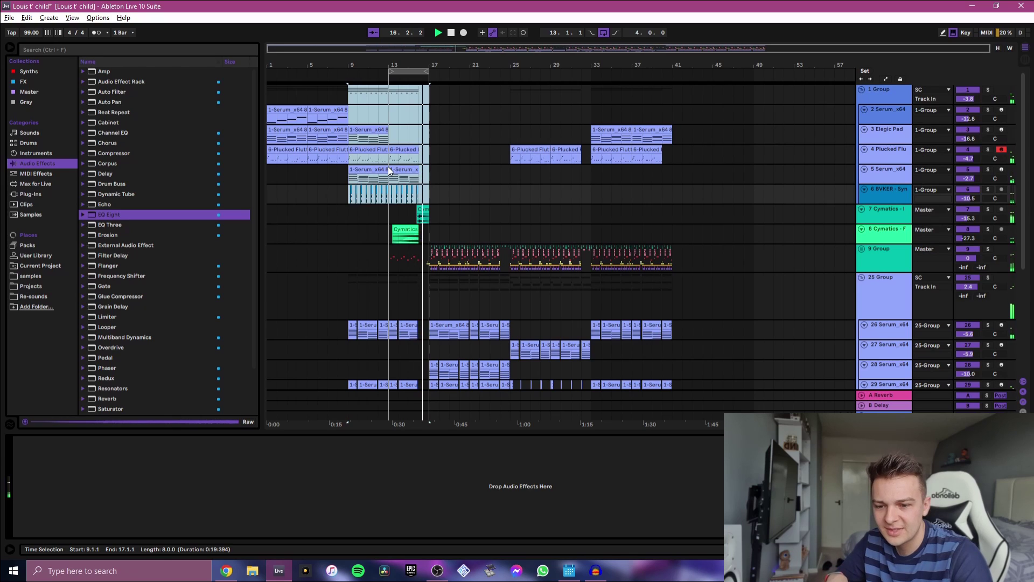
left_click(717, 180)
key("space")
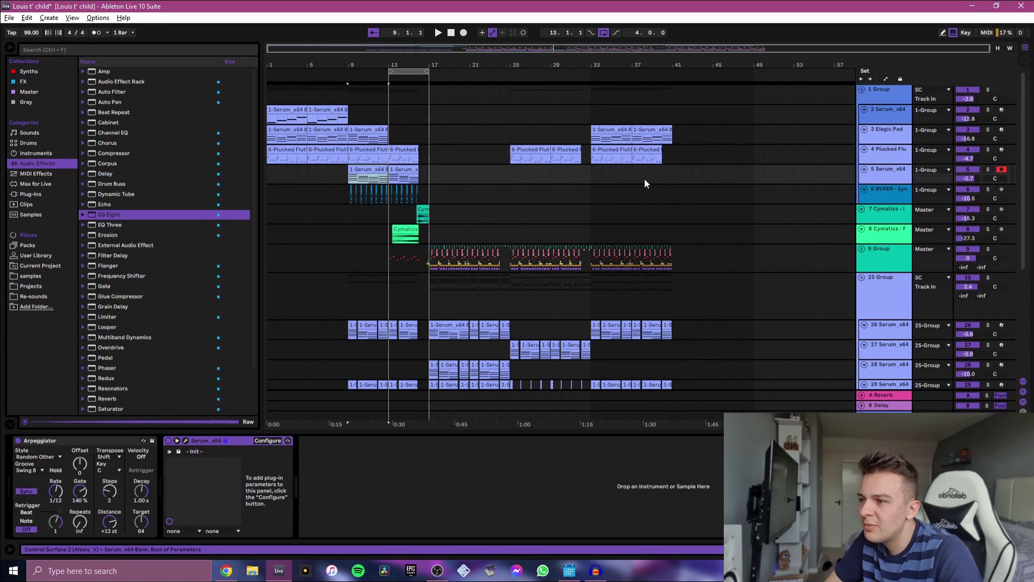
left_click(987, 168)
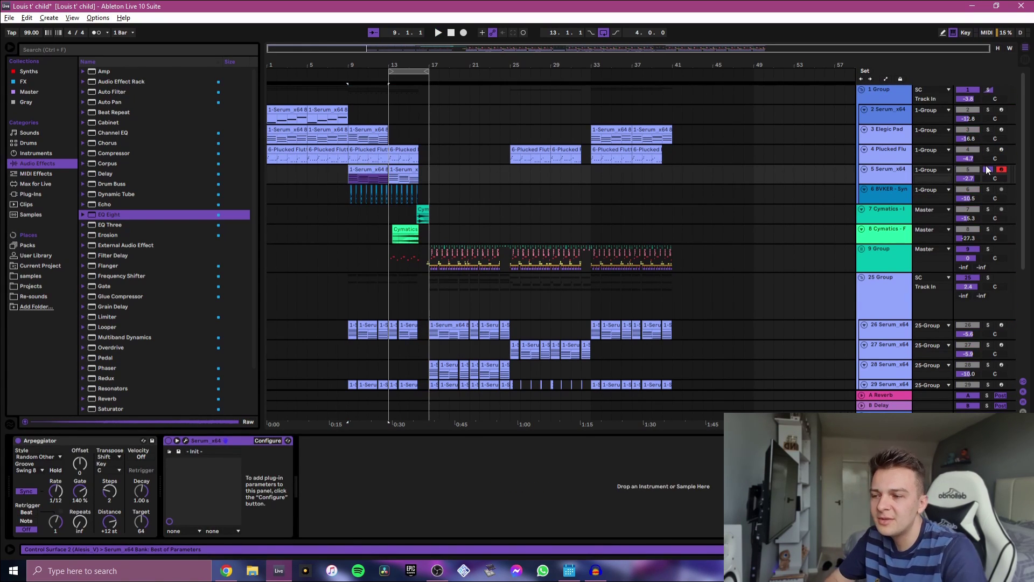
left_click(376, 179)
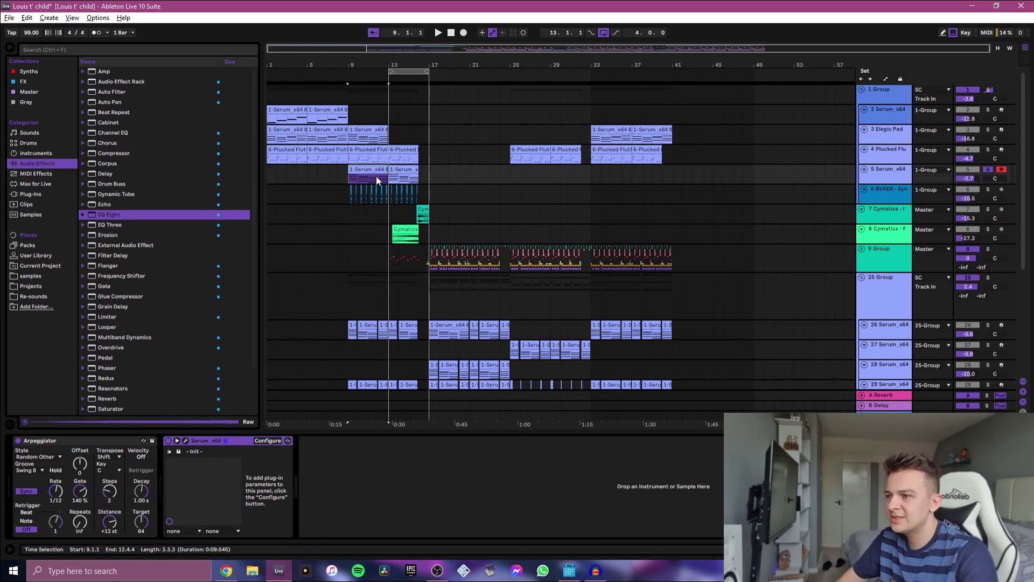
key("plus")
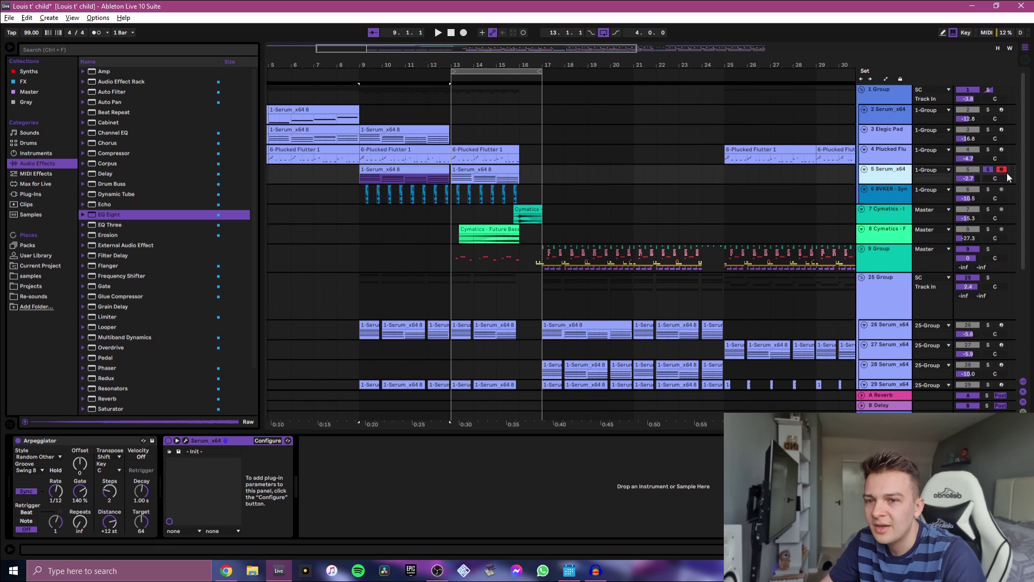
key("space")
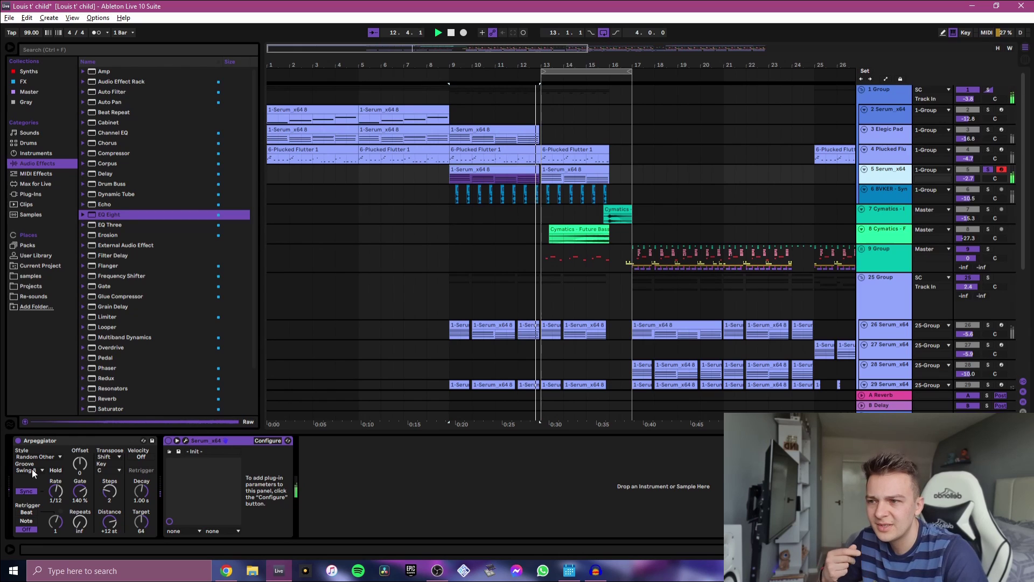
left_click(989, 169)
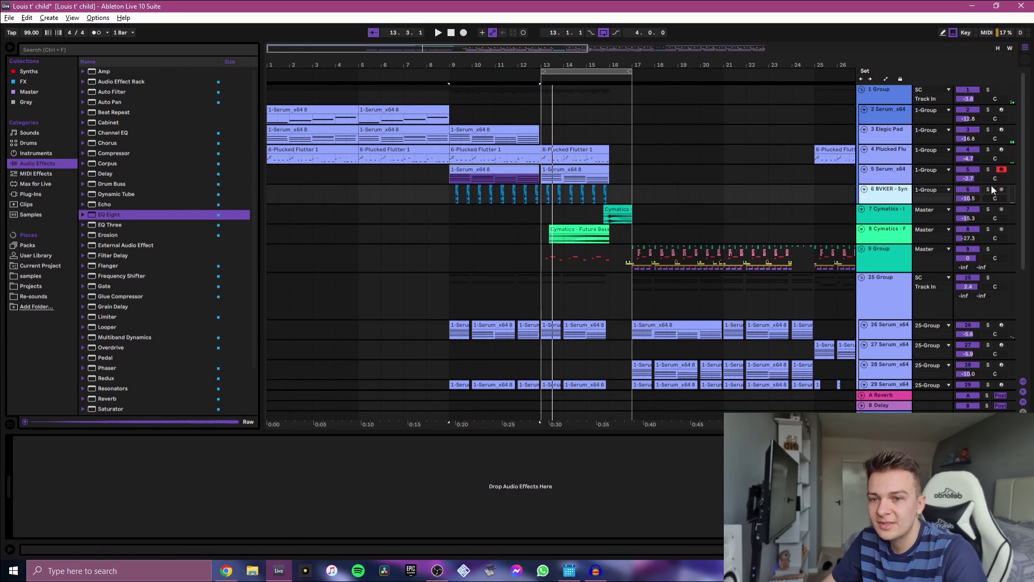
left_click(987, 189)
key("space")
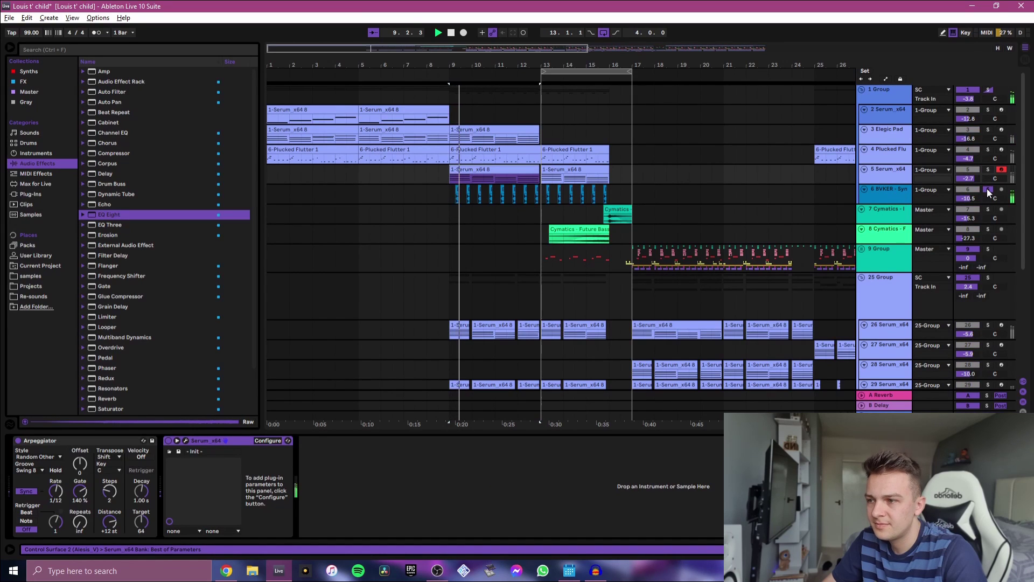
left_click(988, 189)
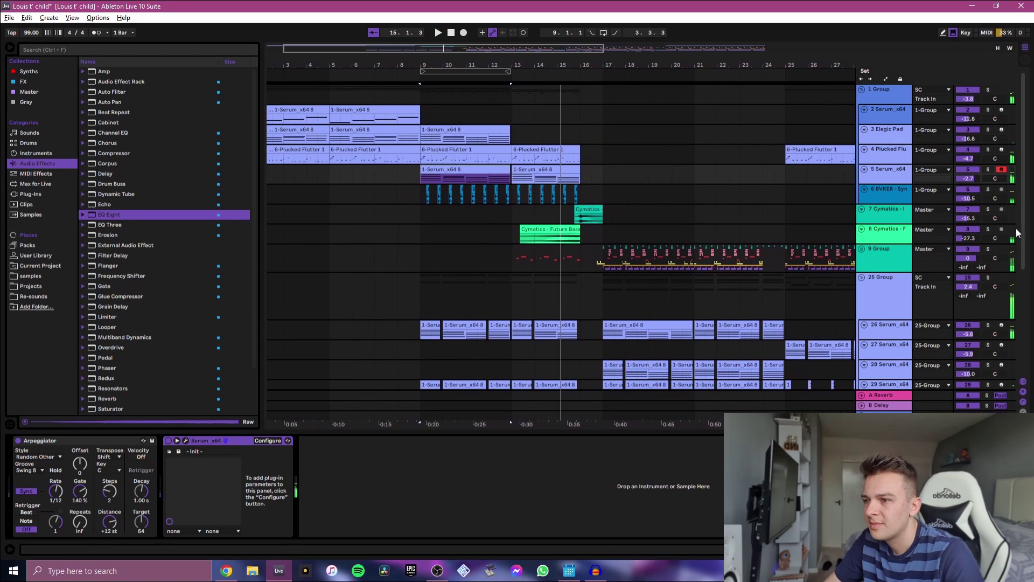
Step: Expand 9 Group to list its drum tracks and select the Future Bass White Noise Up clip
scroll(517, 208, "up", 3)
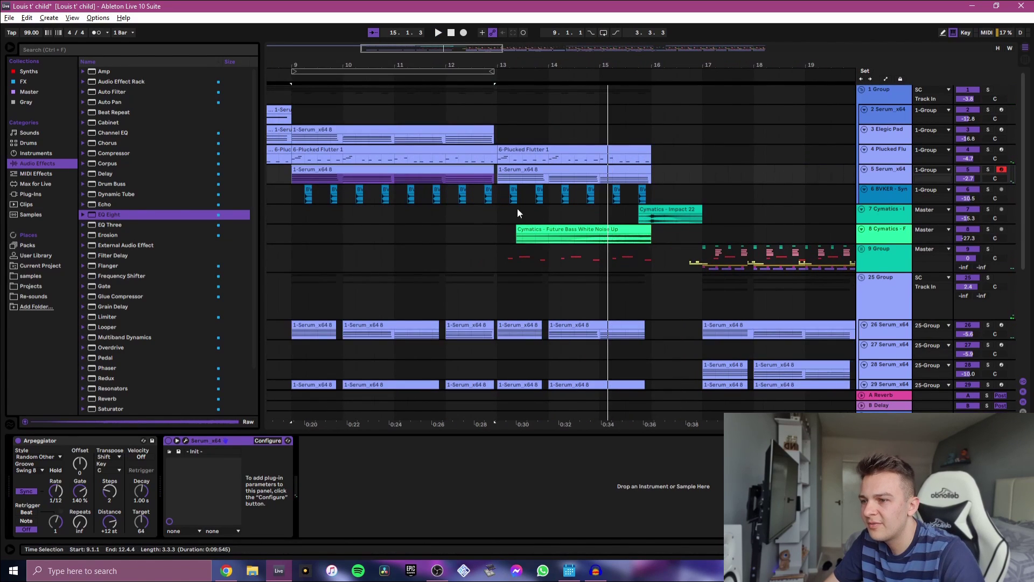
left_click_drag(522, 214, 510, 214)
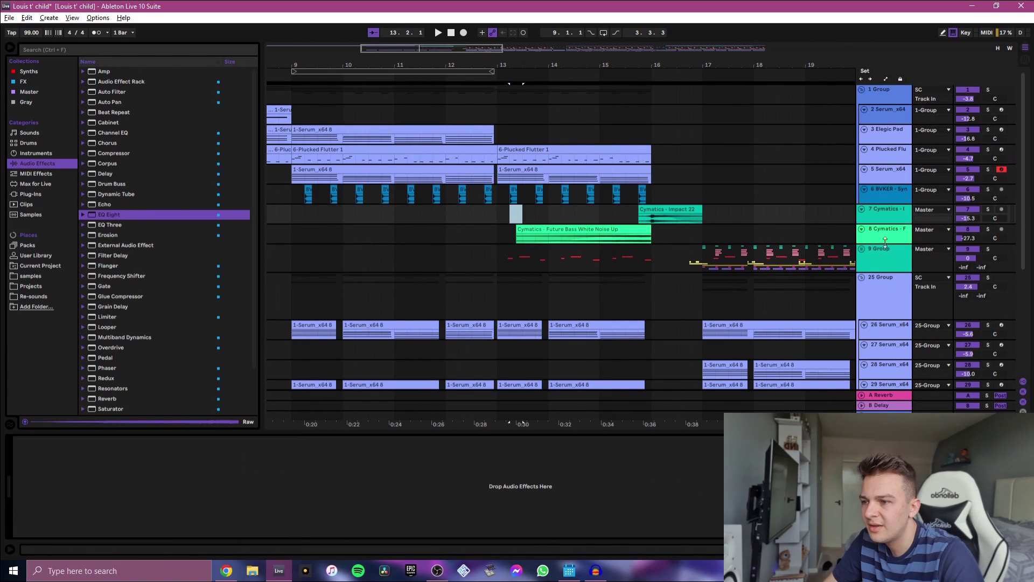
left_click(861, 250)
scroll(521, 251, "down", 3)
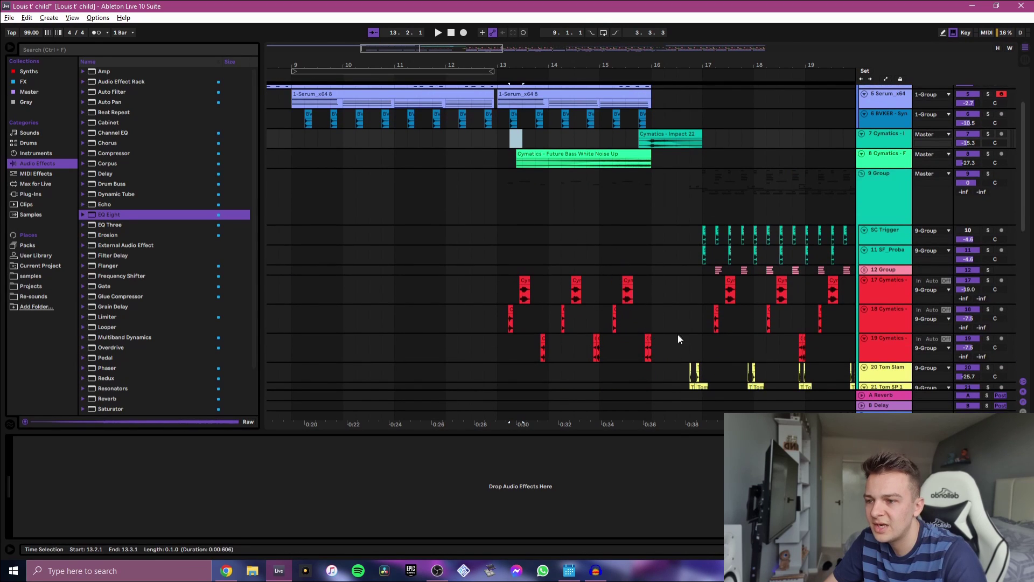
scroll(723, 254, "up", 2)
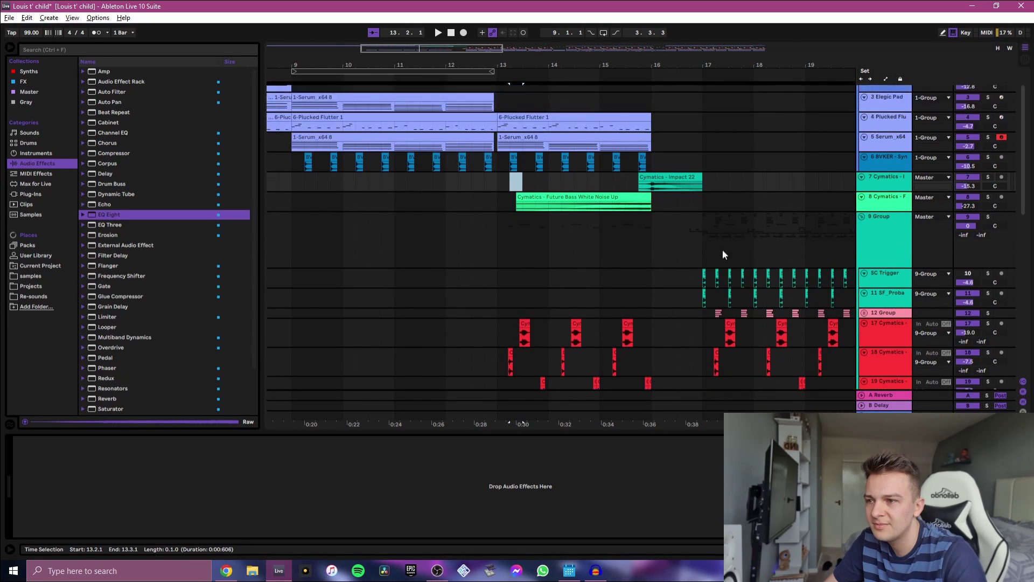
left_click(536, 199)
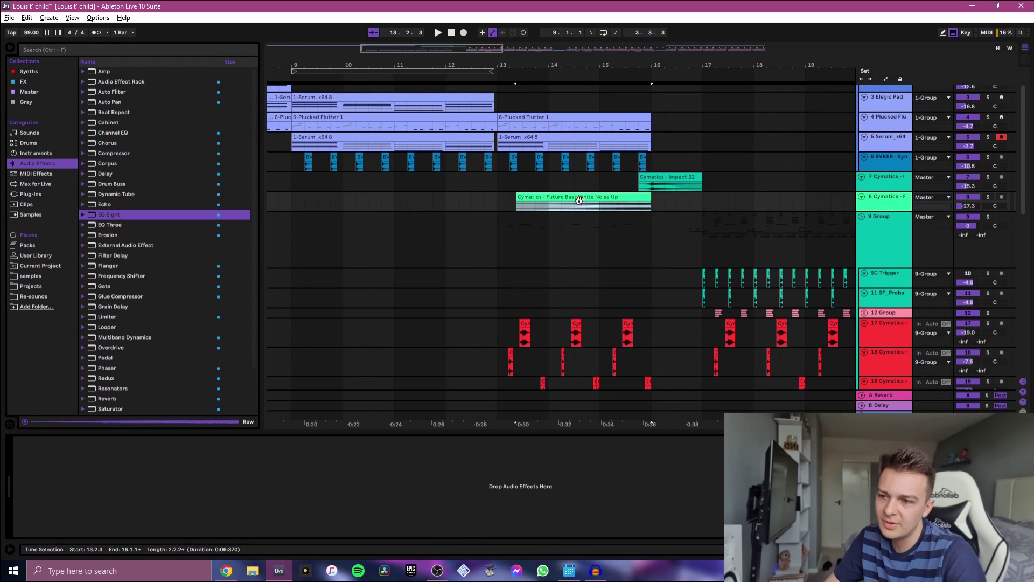
scroll(640, 257, "down", 5)
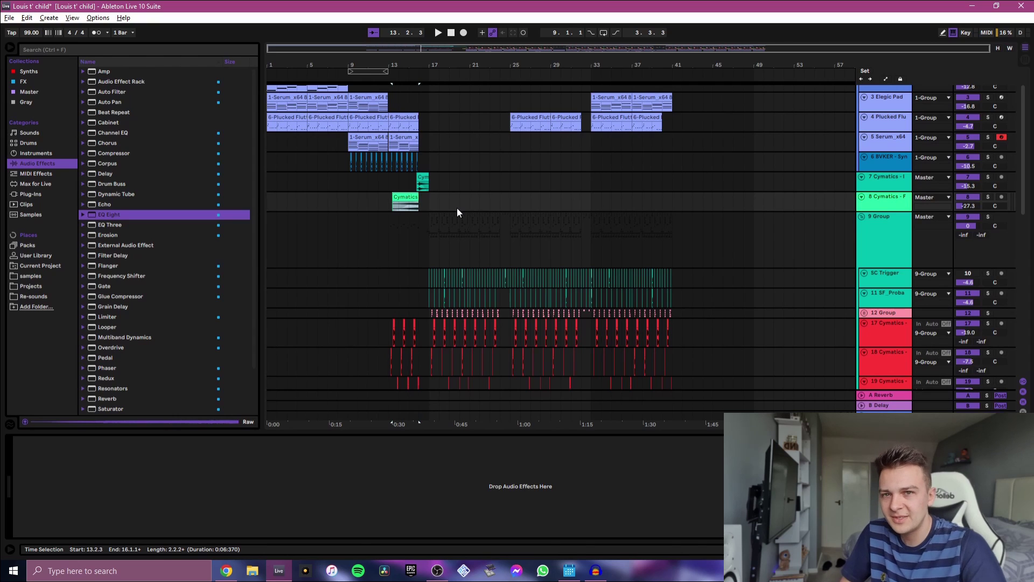
scroll(401, 281, "up", 2)
key("space")
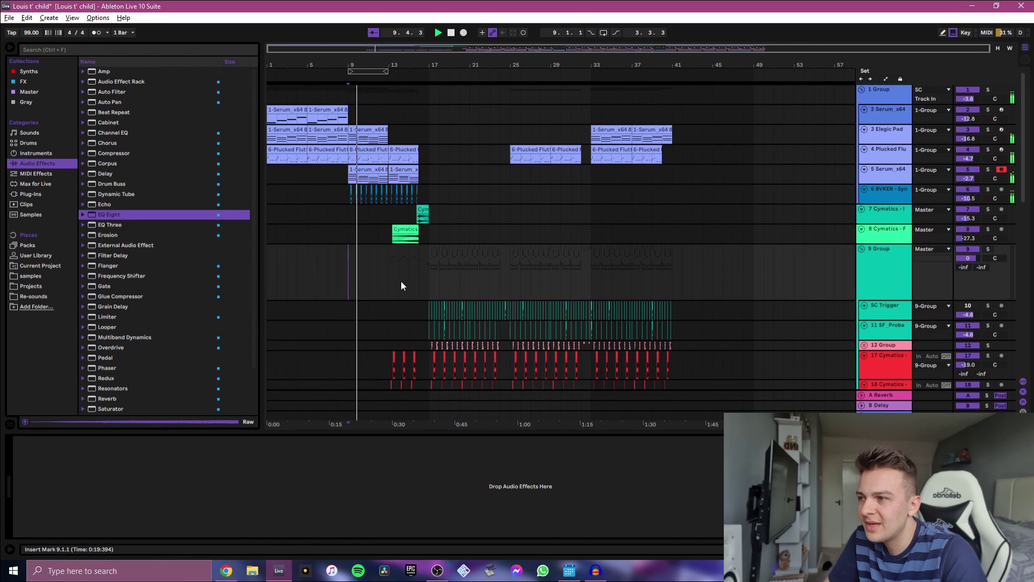
key("plus")
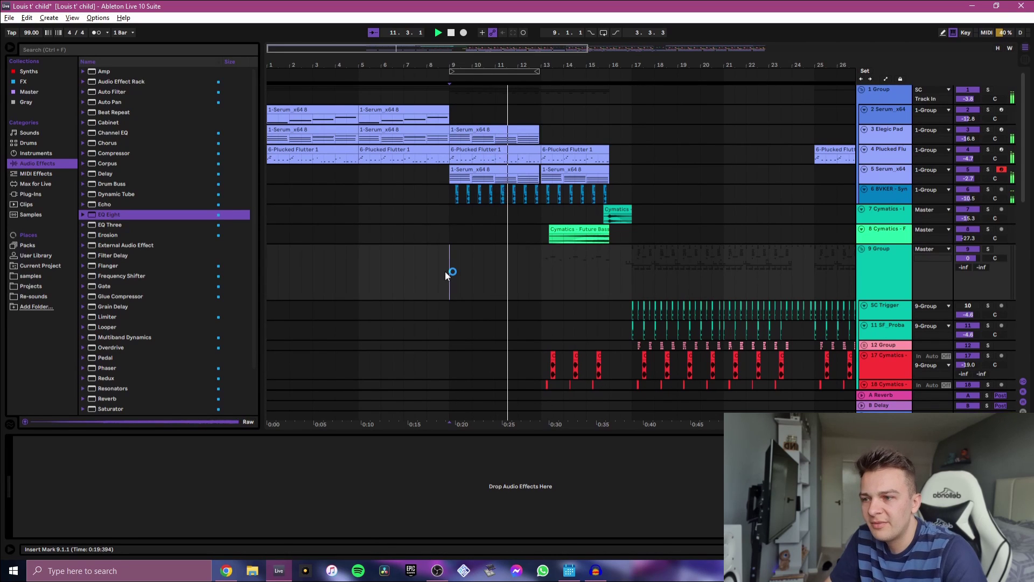
scroll(445, 270, "down", 3)
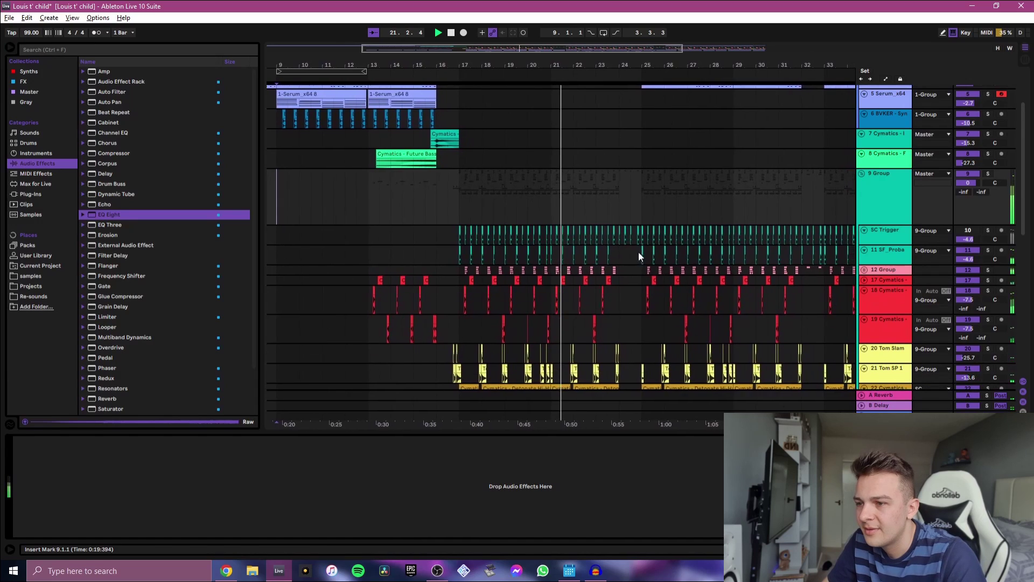
scroll(638, 250, "down", 5)
Step: Show 1 Group's EQ Three and two Reverbs at bar 33 and play through the drop
scroll(616, 136, "up", 3)
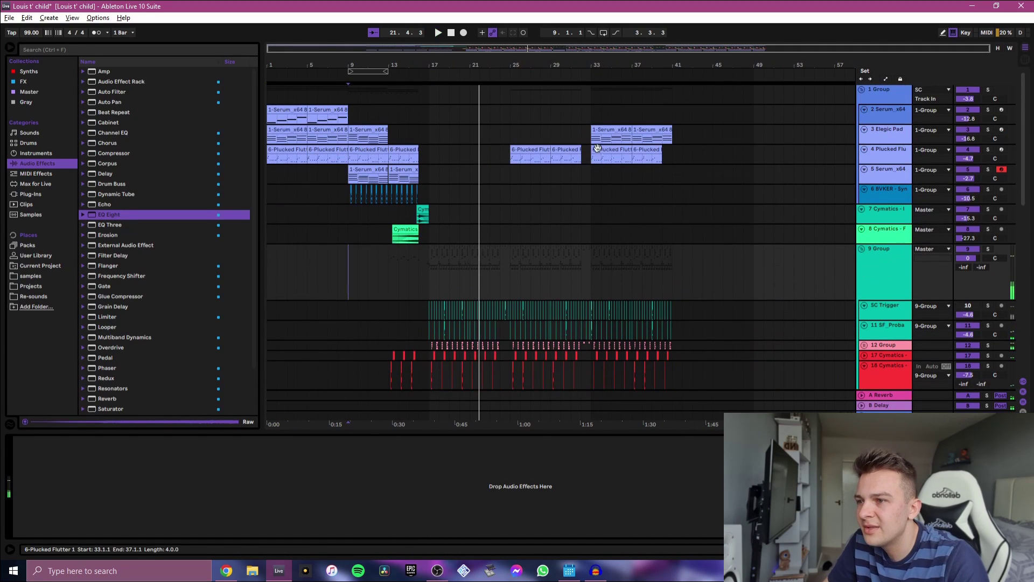
left_click(590, 100)
key("space")
key("space")
scroll(767, 162, "down", 10)
scroll(733, 205, "down", 5)
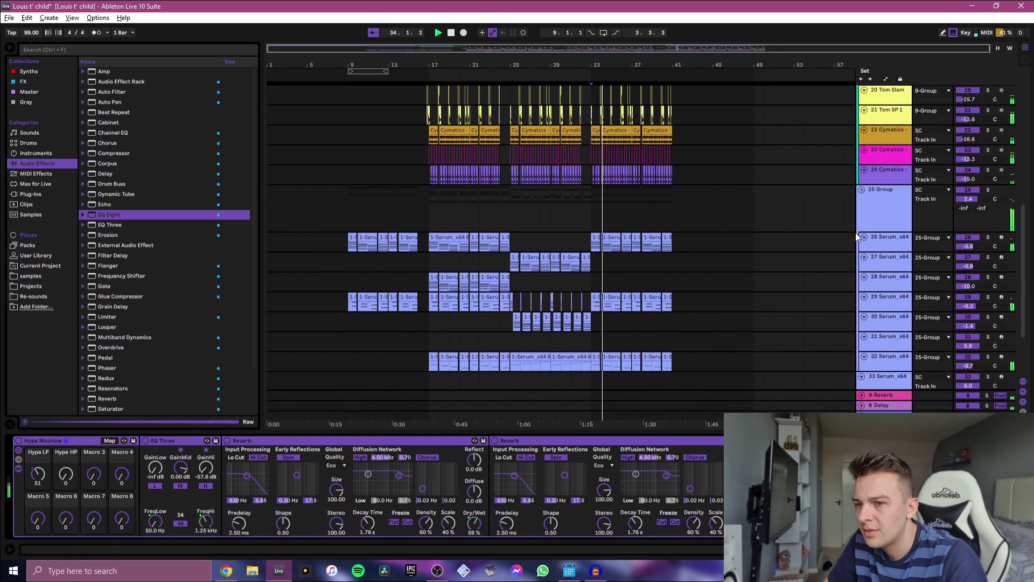
scroll(699, 300, "up", 10)
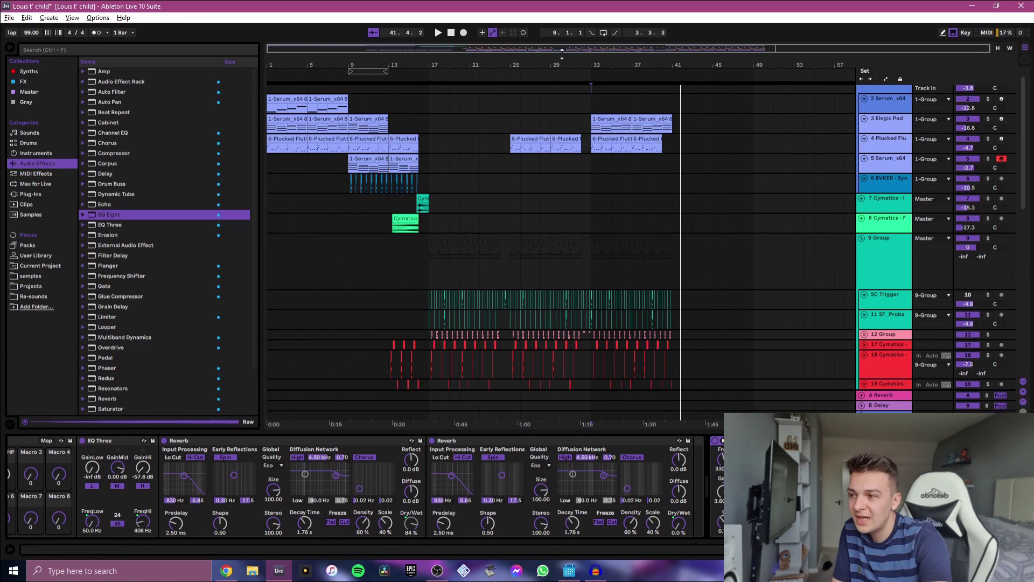
scroll(423, 259, "down", 10)
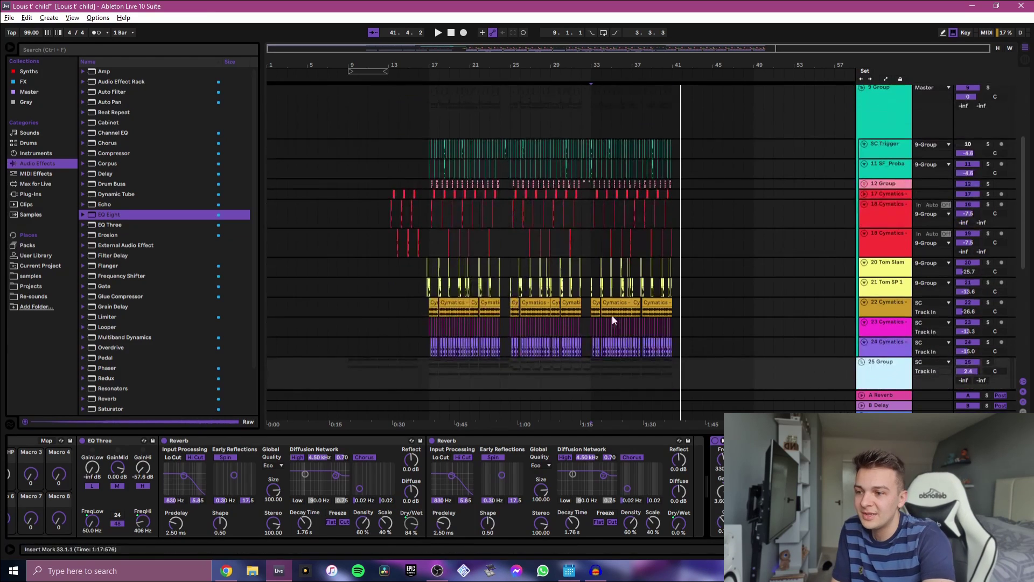
scroll(593, 315, "down", 3)
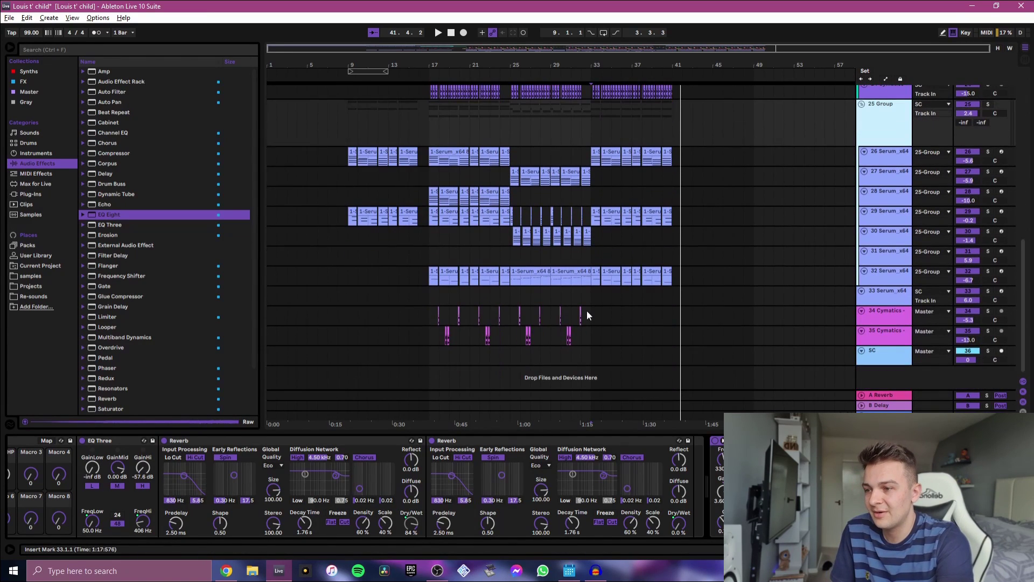
scroll(586, 312, "up", 8)
scroll(593, 318, "up", 6)
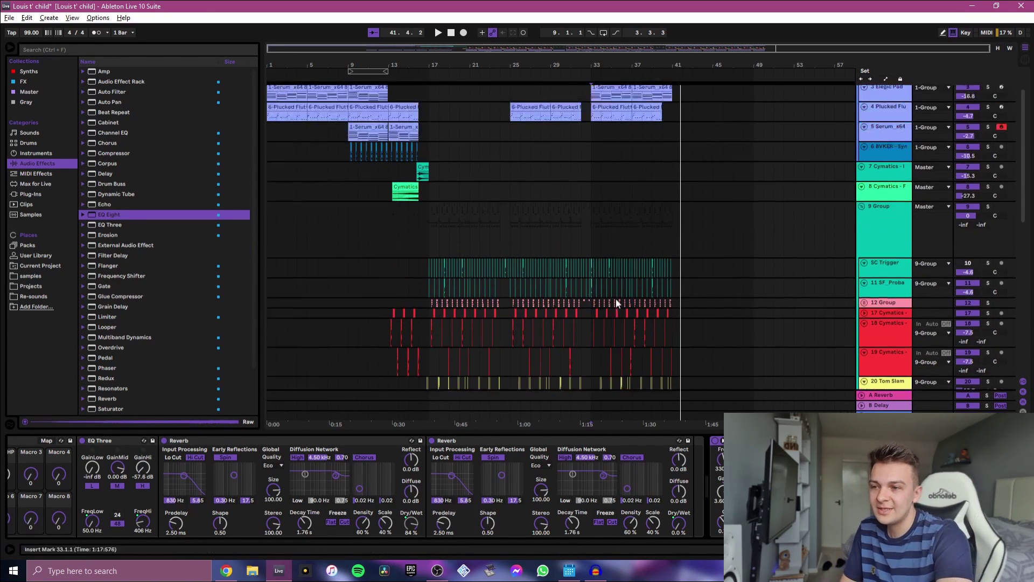